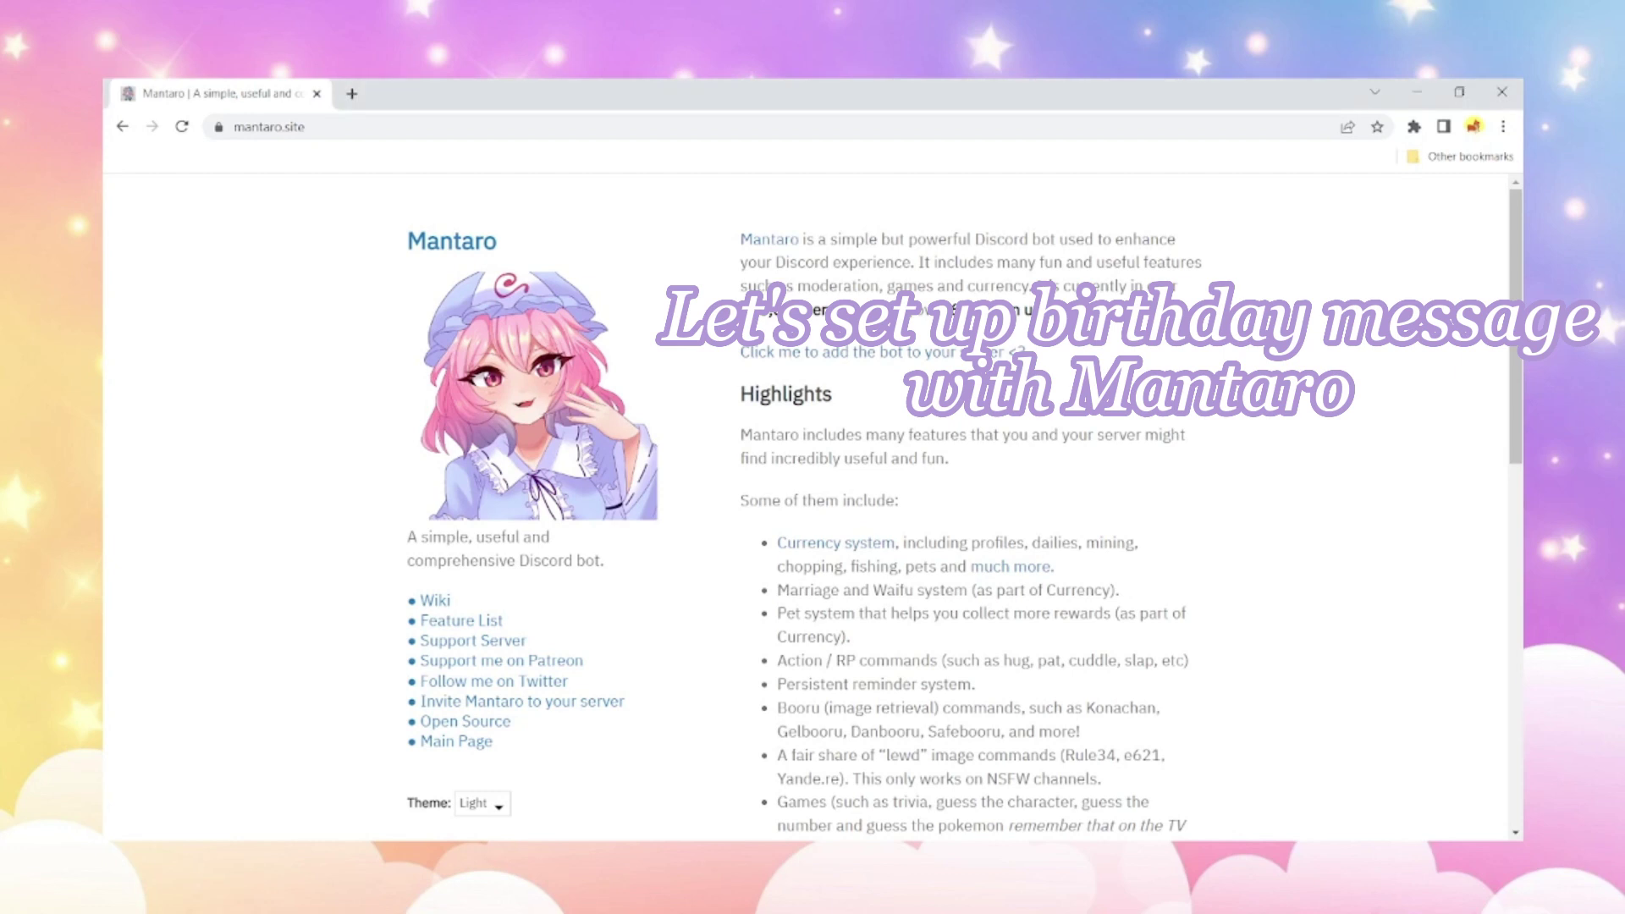
Step: Invite the Mantaro bot to the Chocobo server and authorise it with all the requested permissions
click(605, 707)
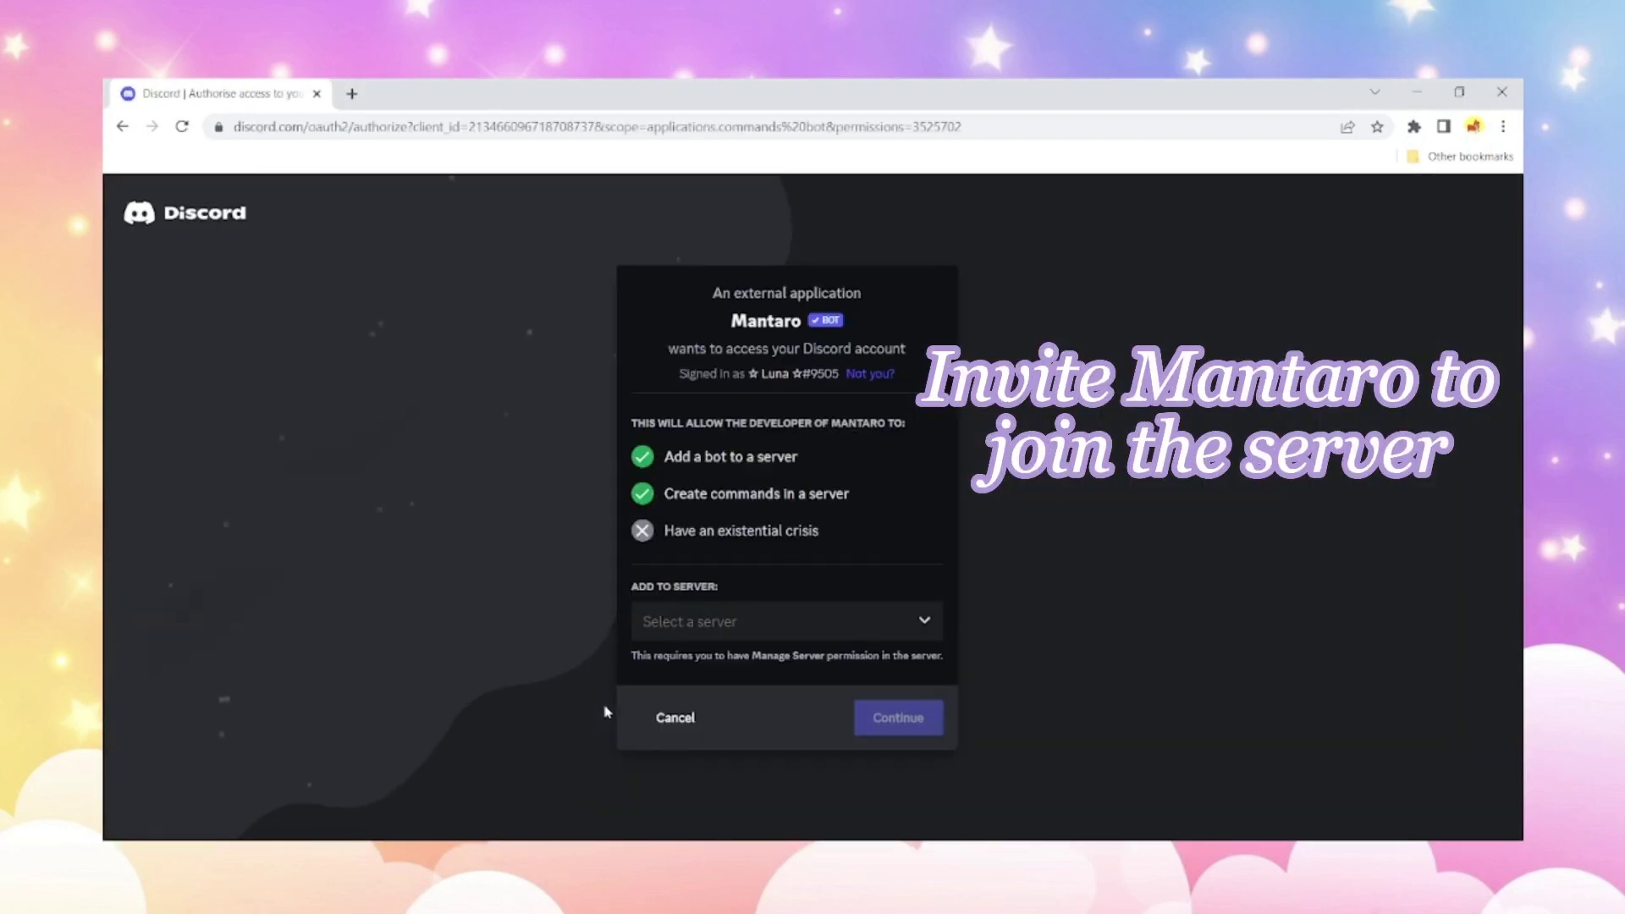
click(754, 626)
click(745, 661)
click(898, 721)
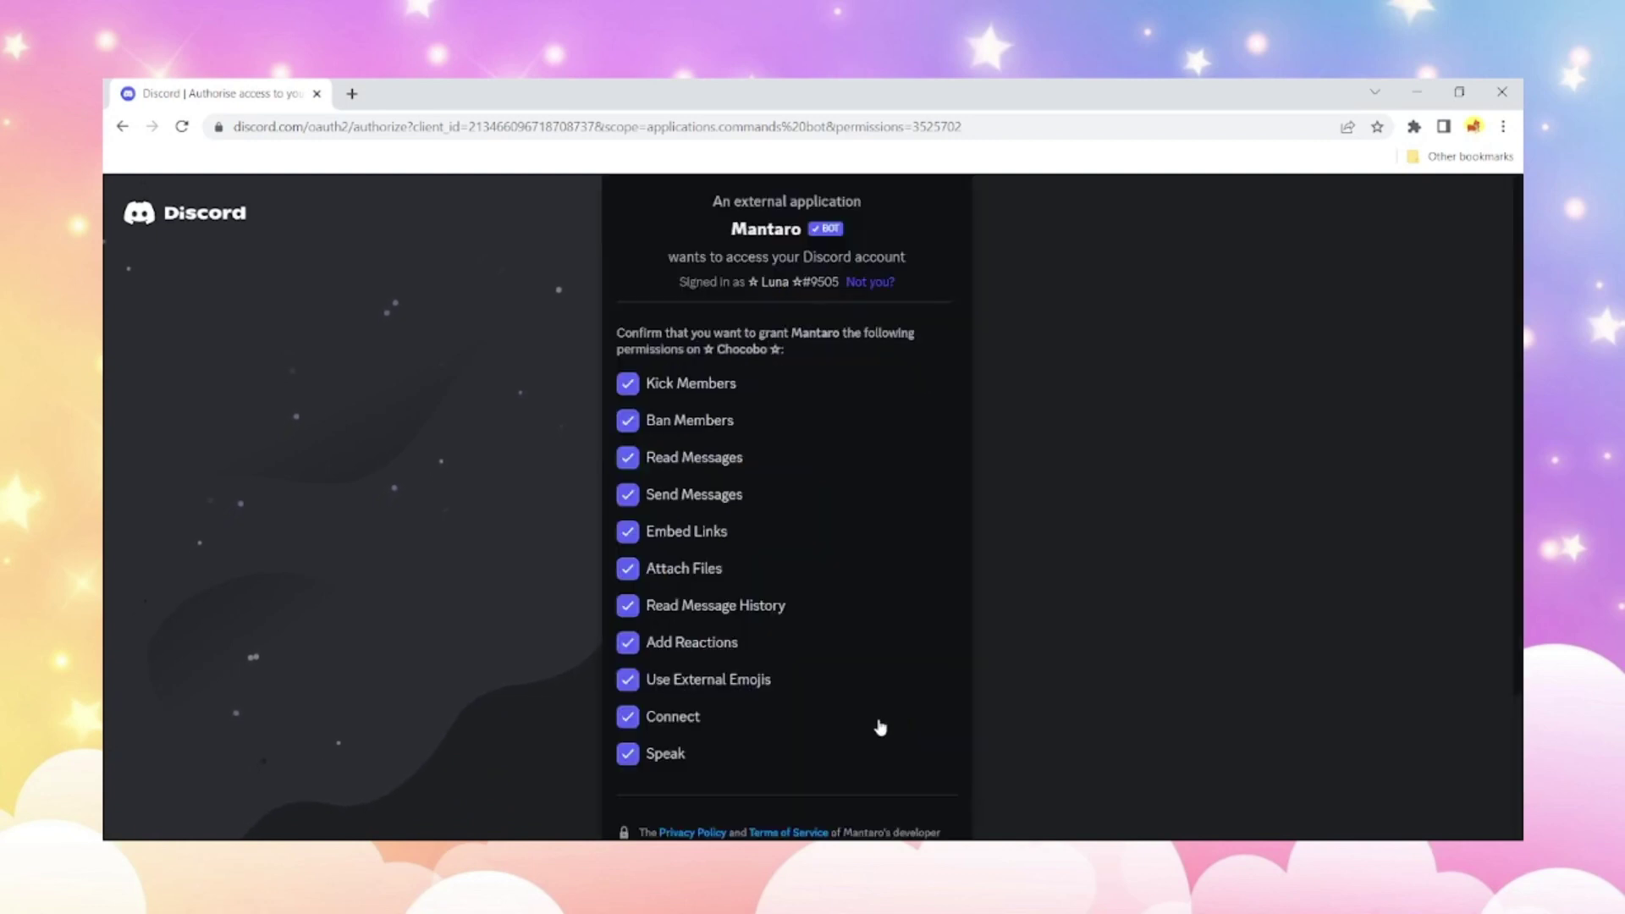
scroll(880, 723, down, 3)
click(914, 810)
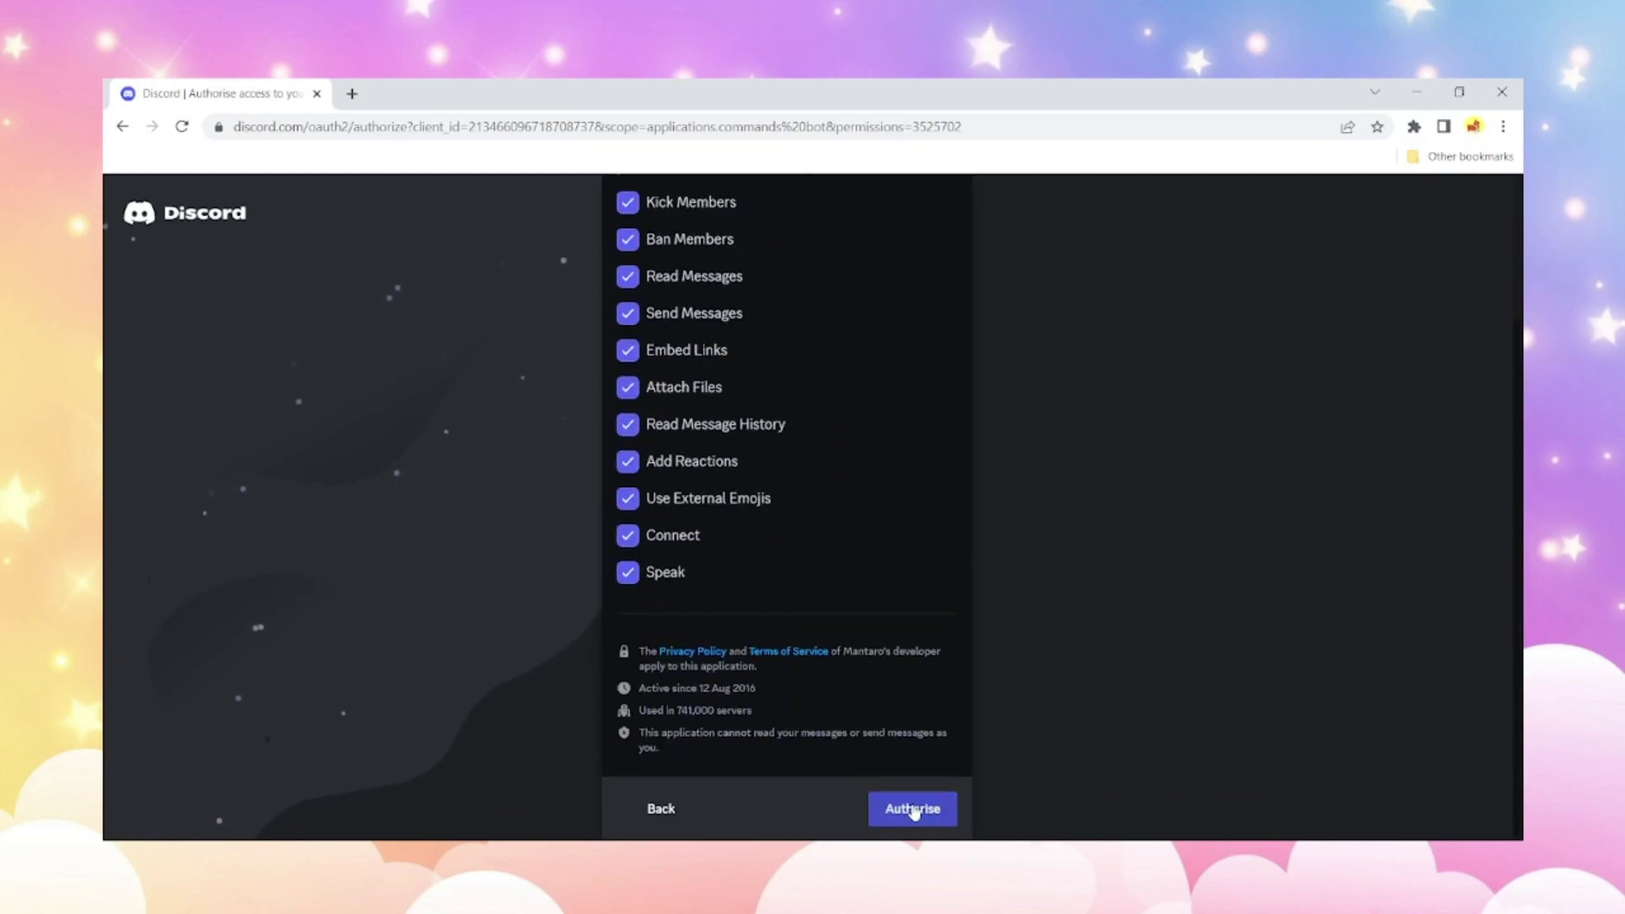
Step: Complete the human verification by selecting every image that contains a lemon and submitting the answer
click(725, 597)
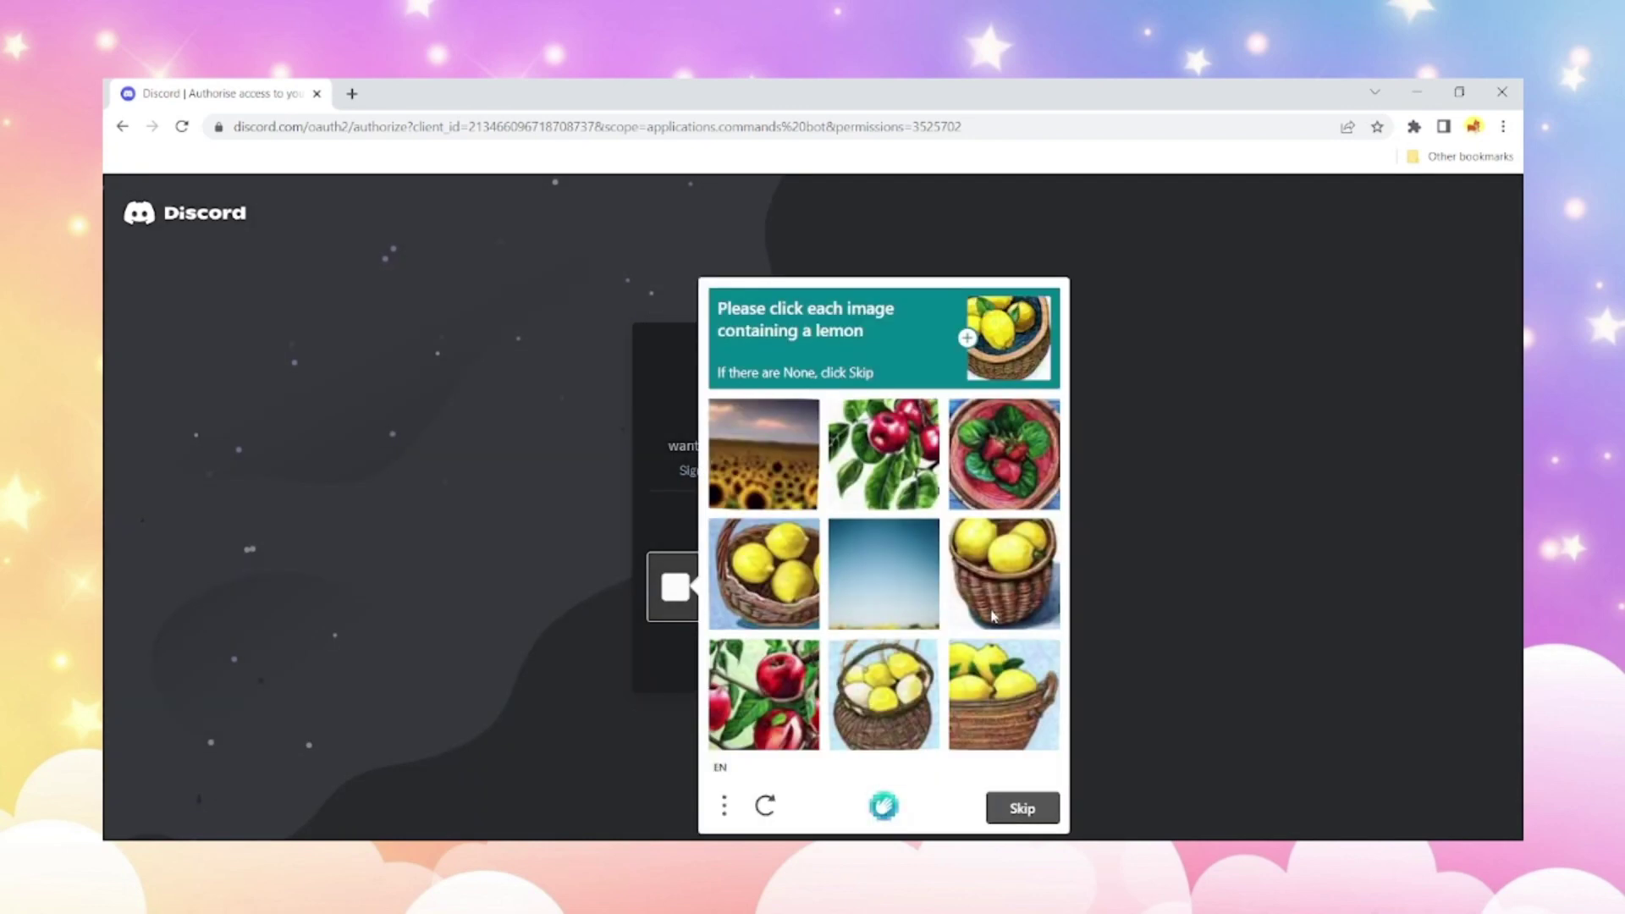
click(1005, 582)
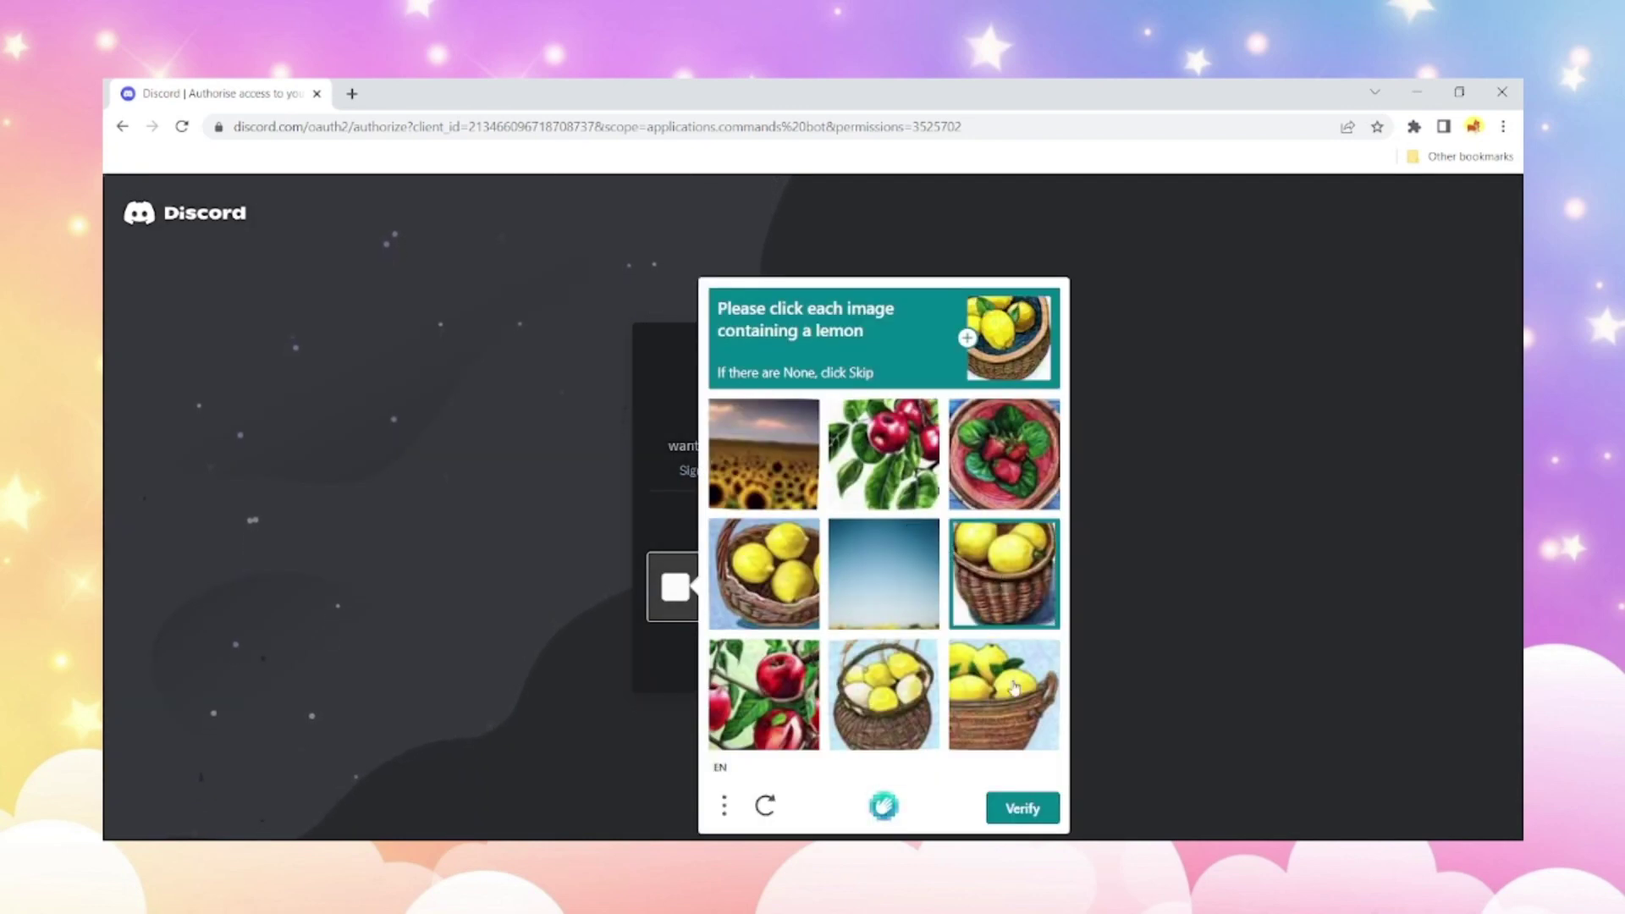
click(1011, 687)
click(902, 689)
click(776, 604)
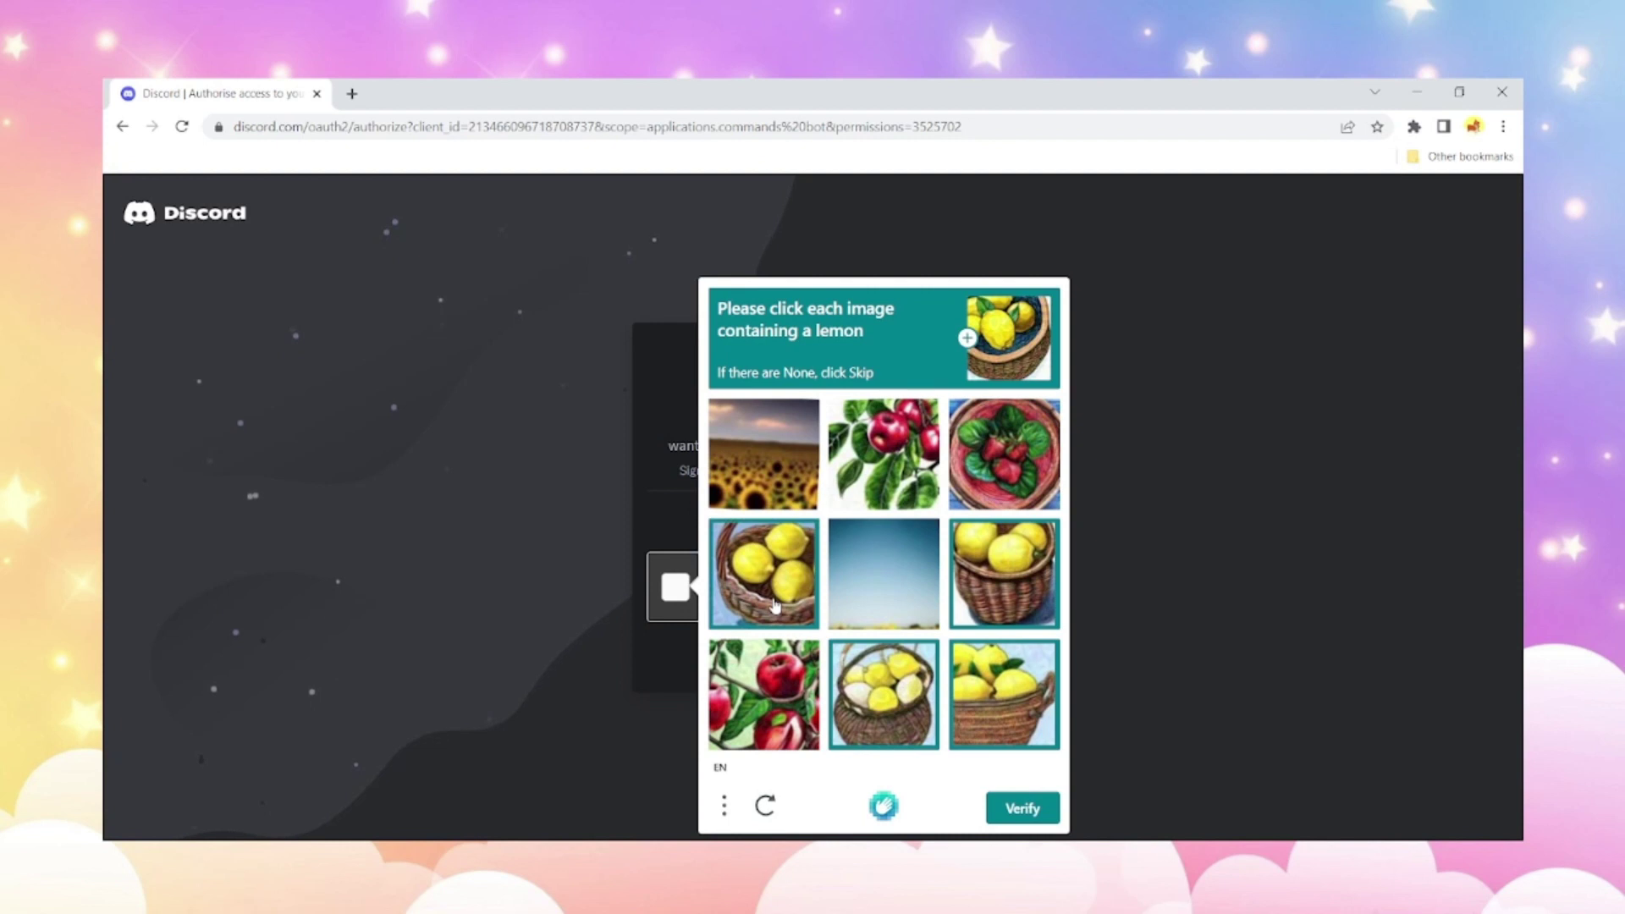
click(1026, 811)
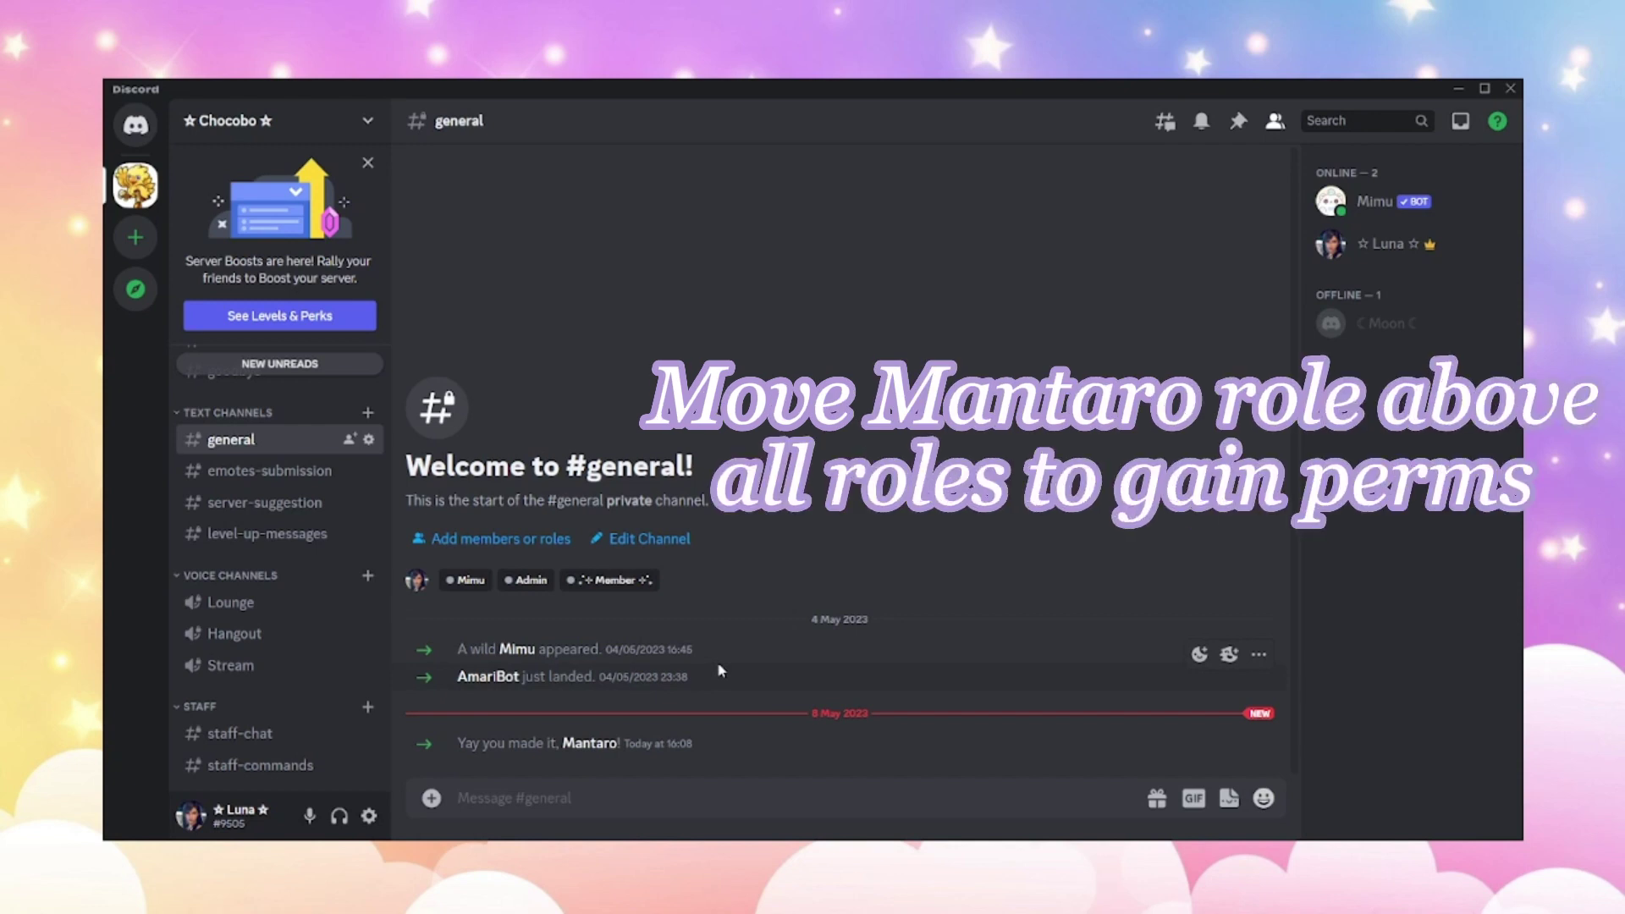
Step: Open the role settings of the Chocobo server in Discord and create a new role
click(363, 121)
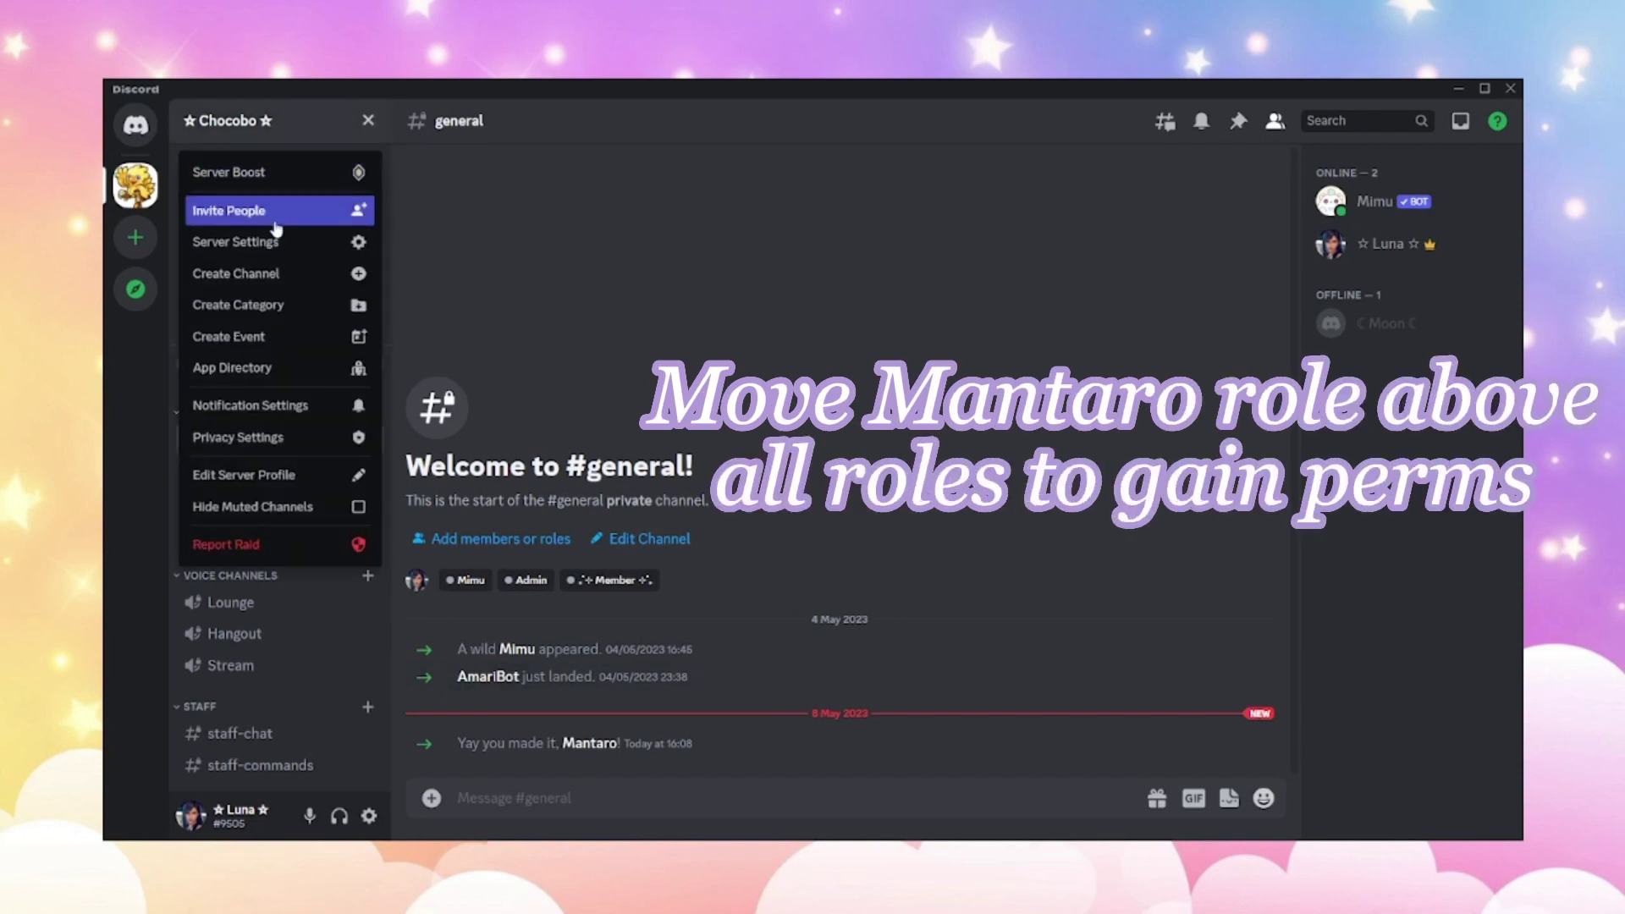
click(337, 239)
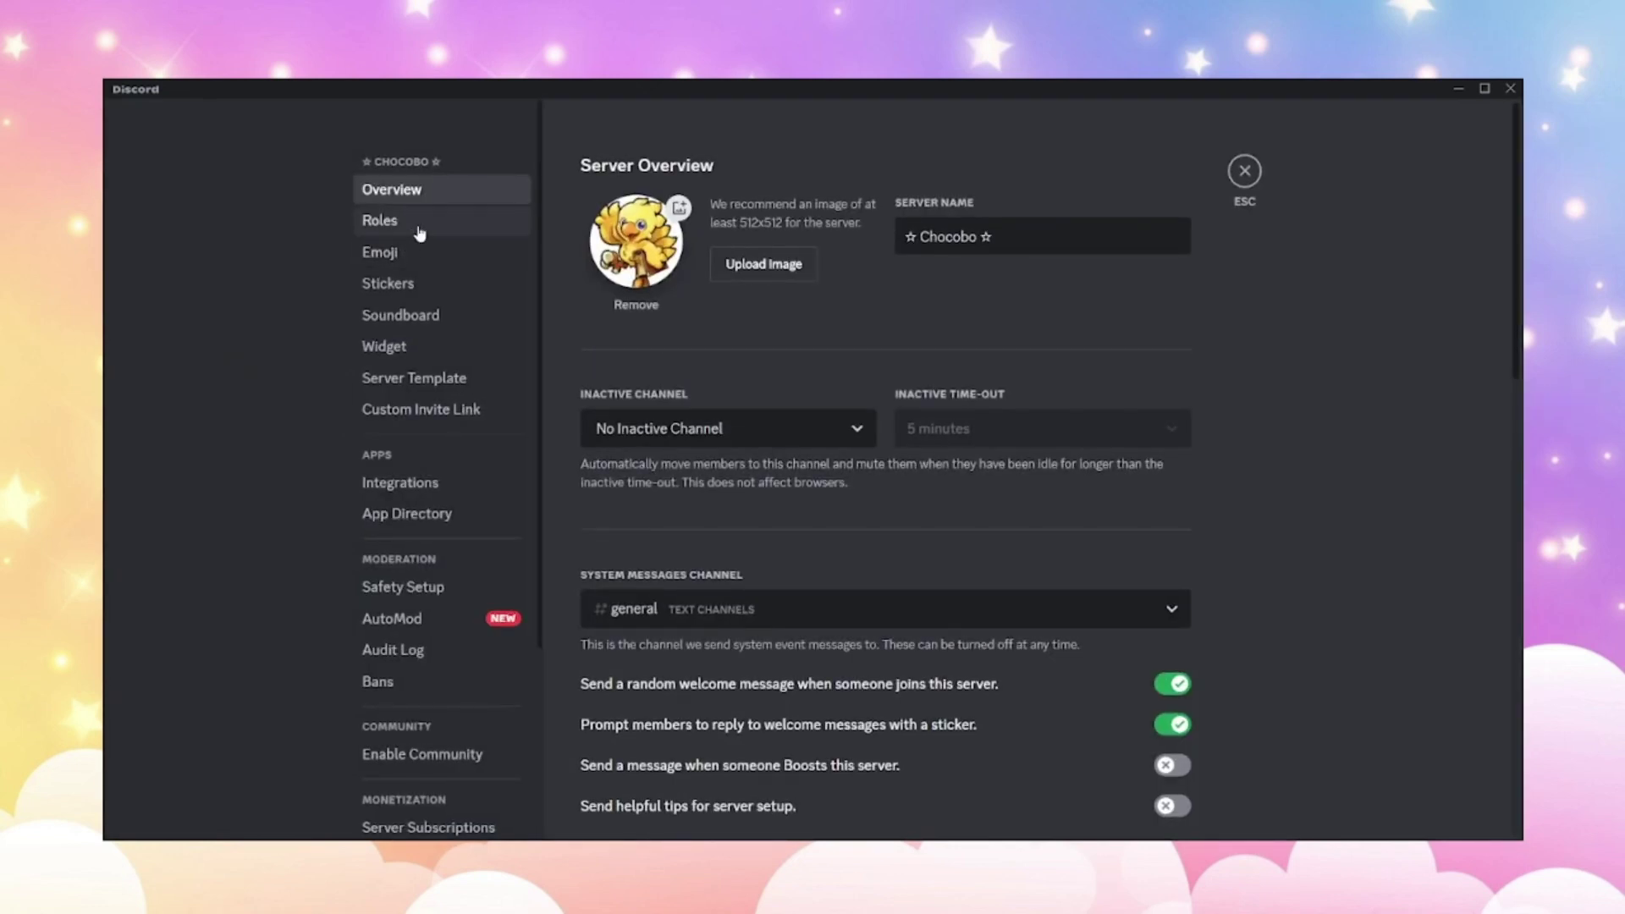
click(416, 223)
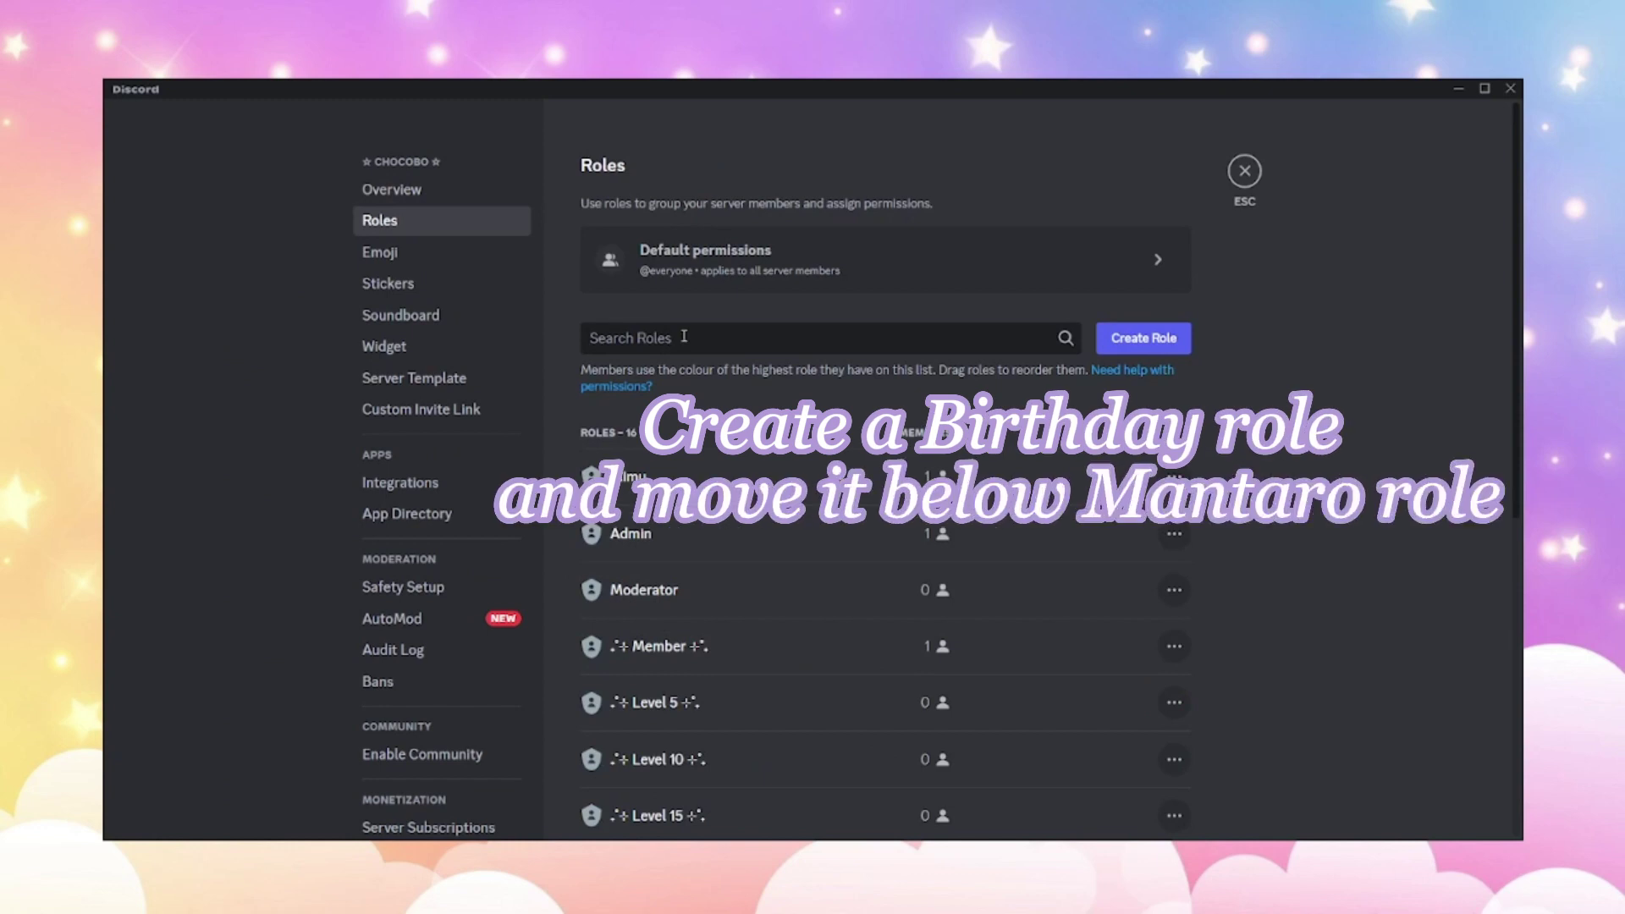
text(Birthday)
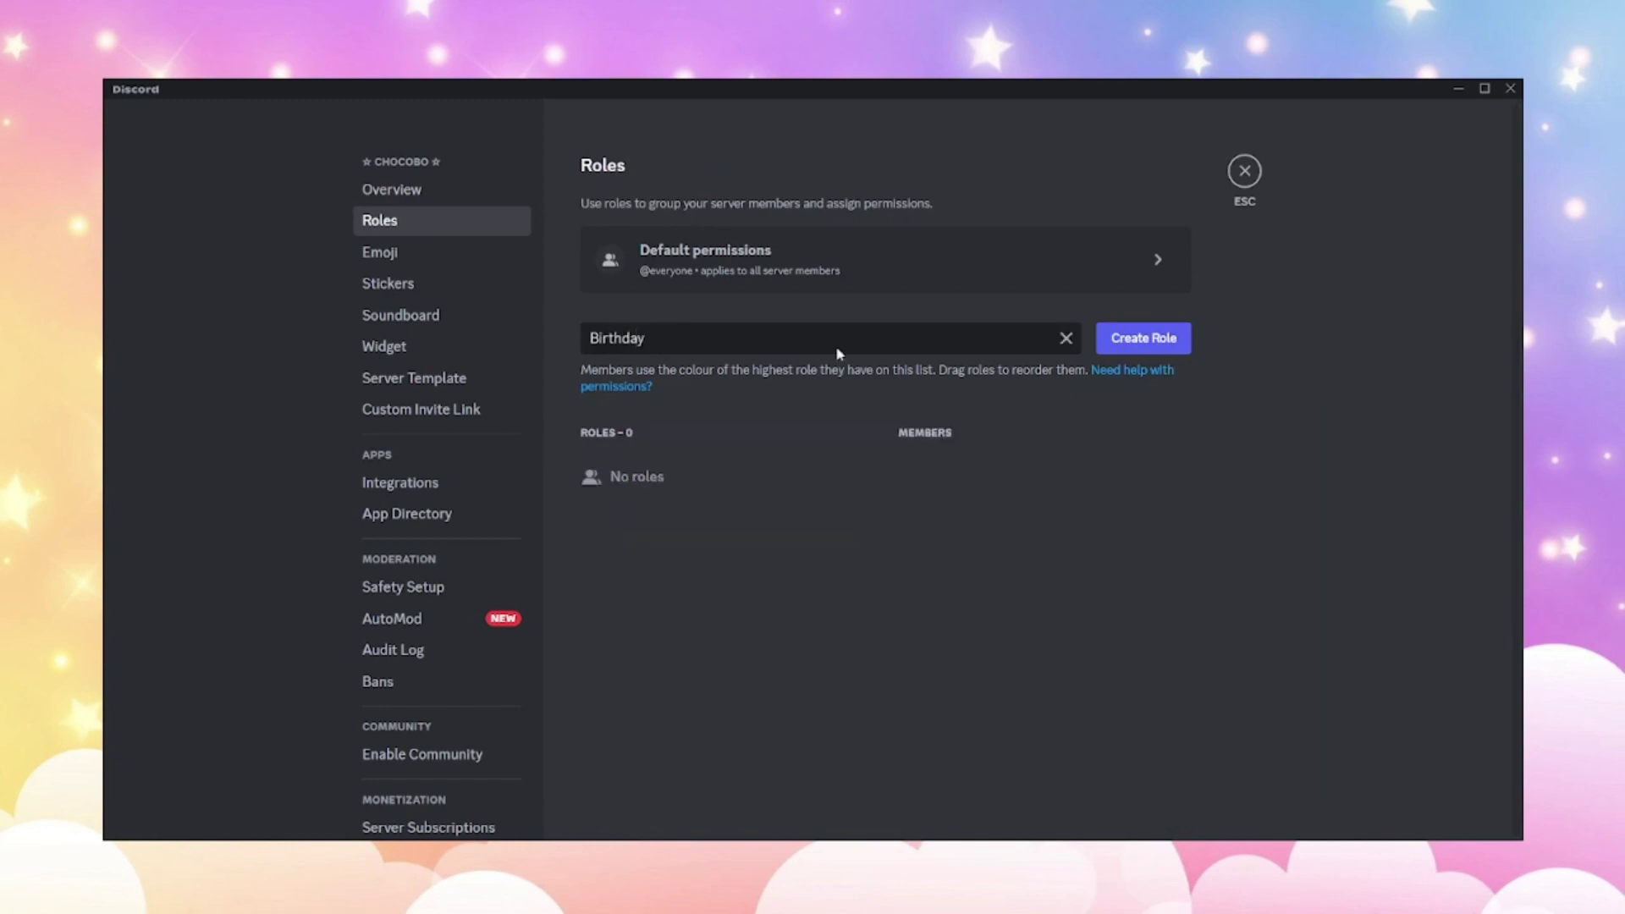
click(1134, 339)
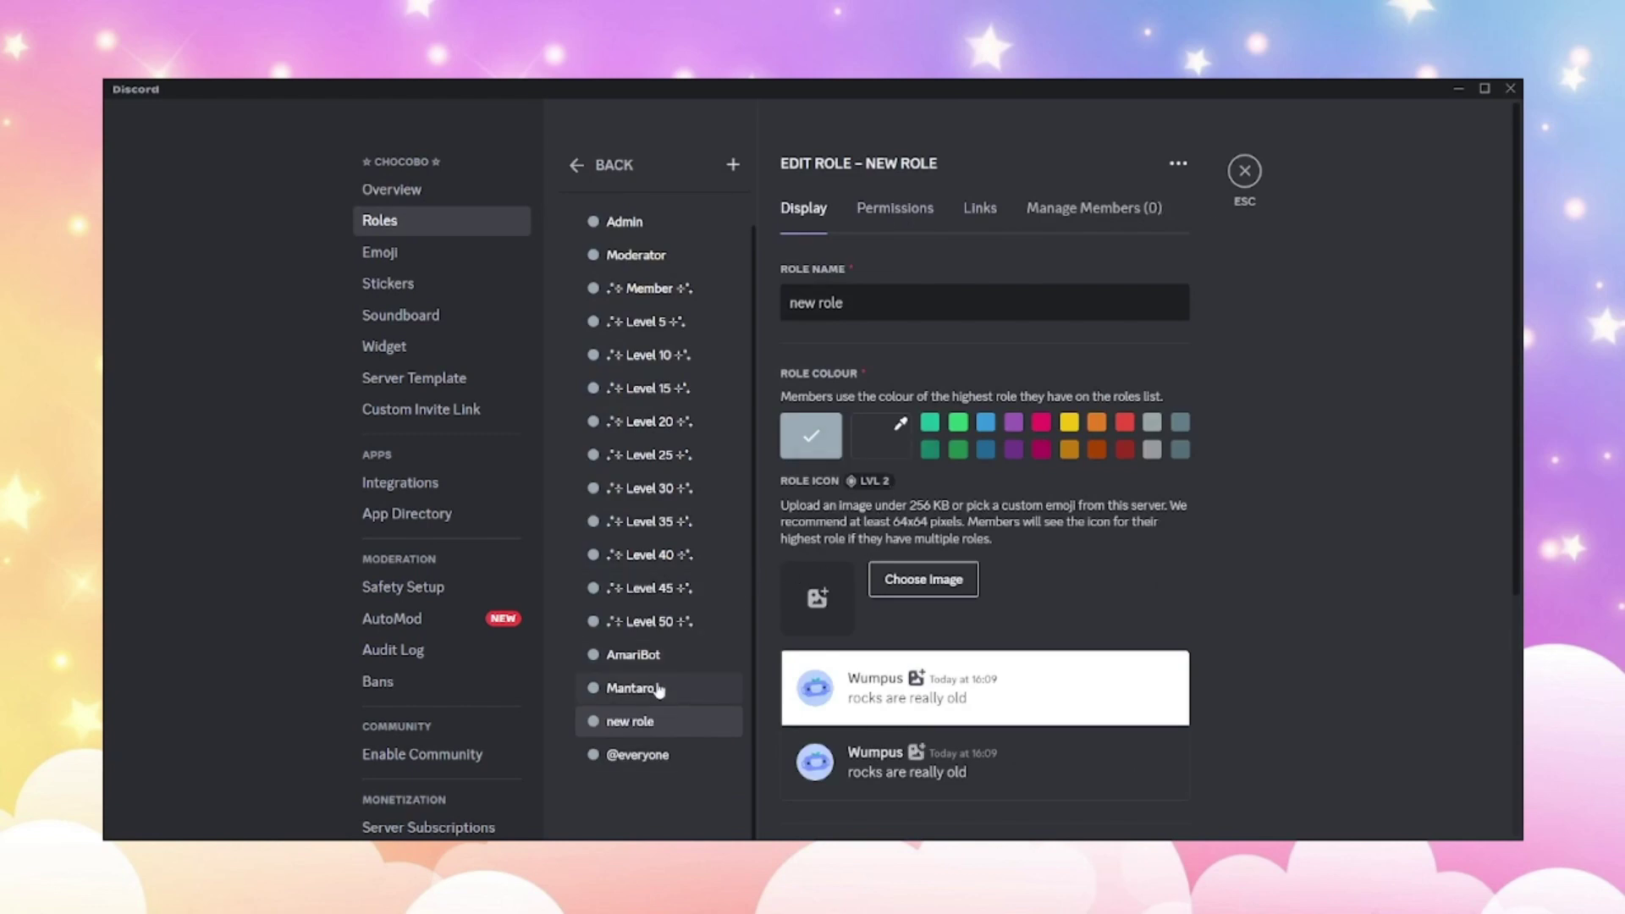
Step: Move the Mantaro role up the role list to sit directly above Admin
click(660, 690)
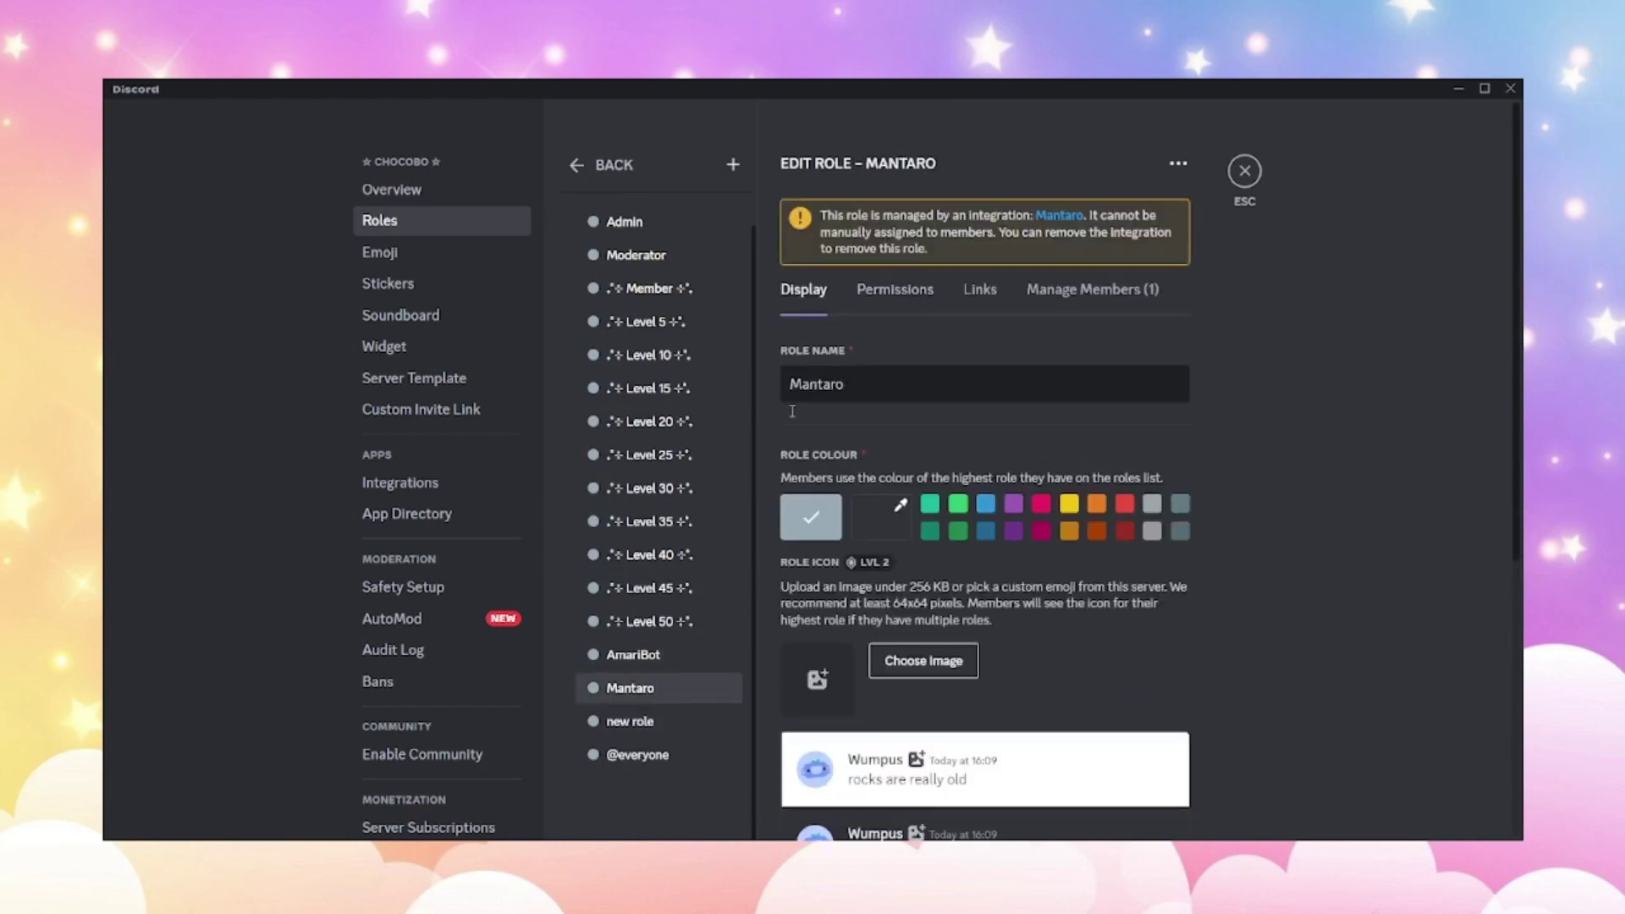
scroll(608, 711, up, 1)
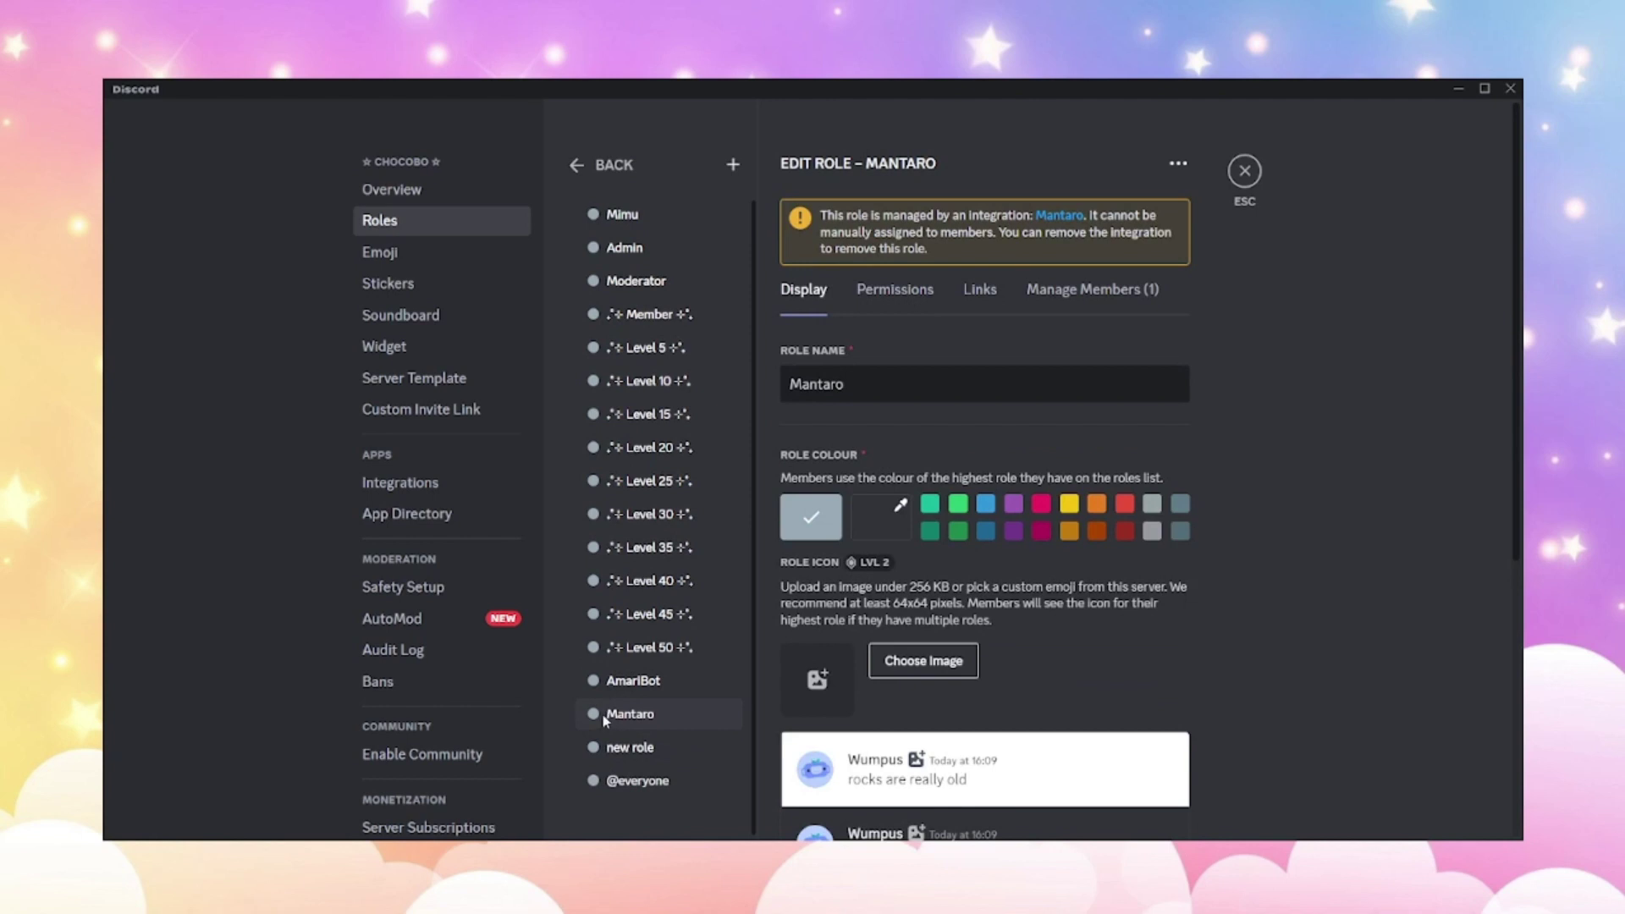
drag(606, 716, 629, 253)
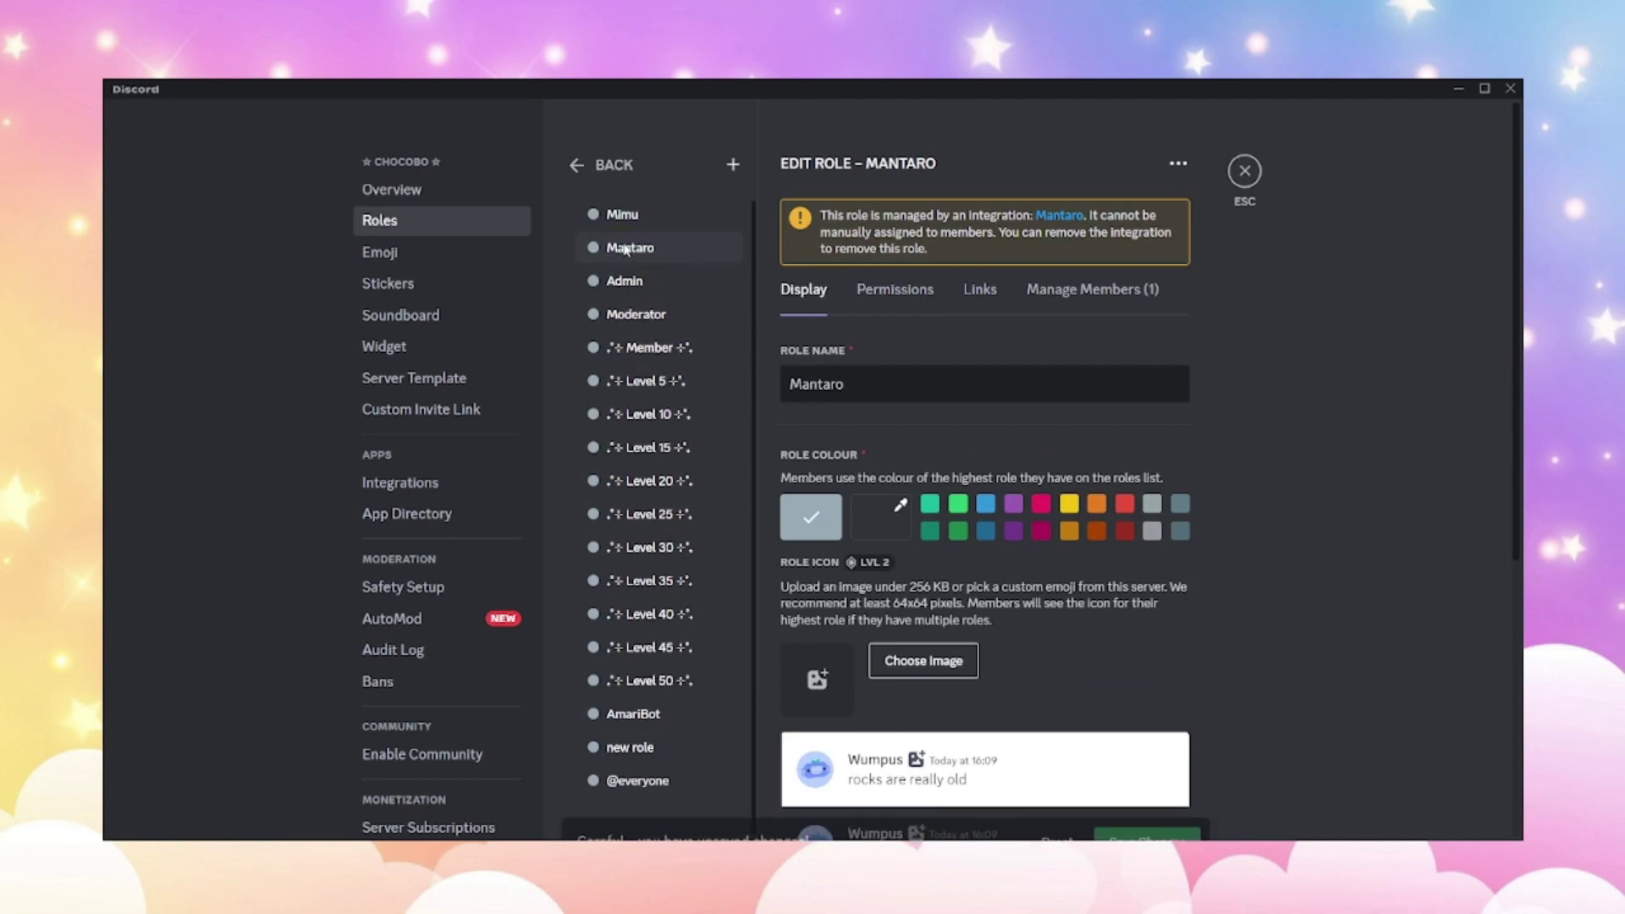
scroll(609, 660, down, 1)
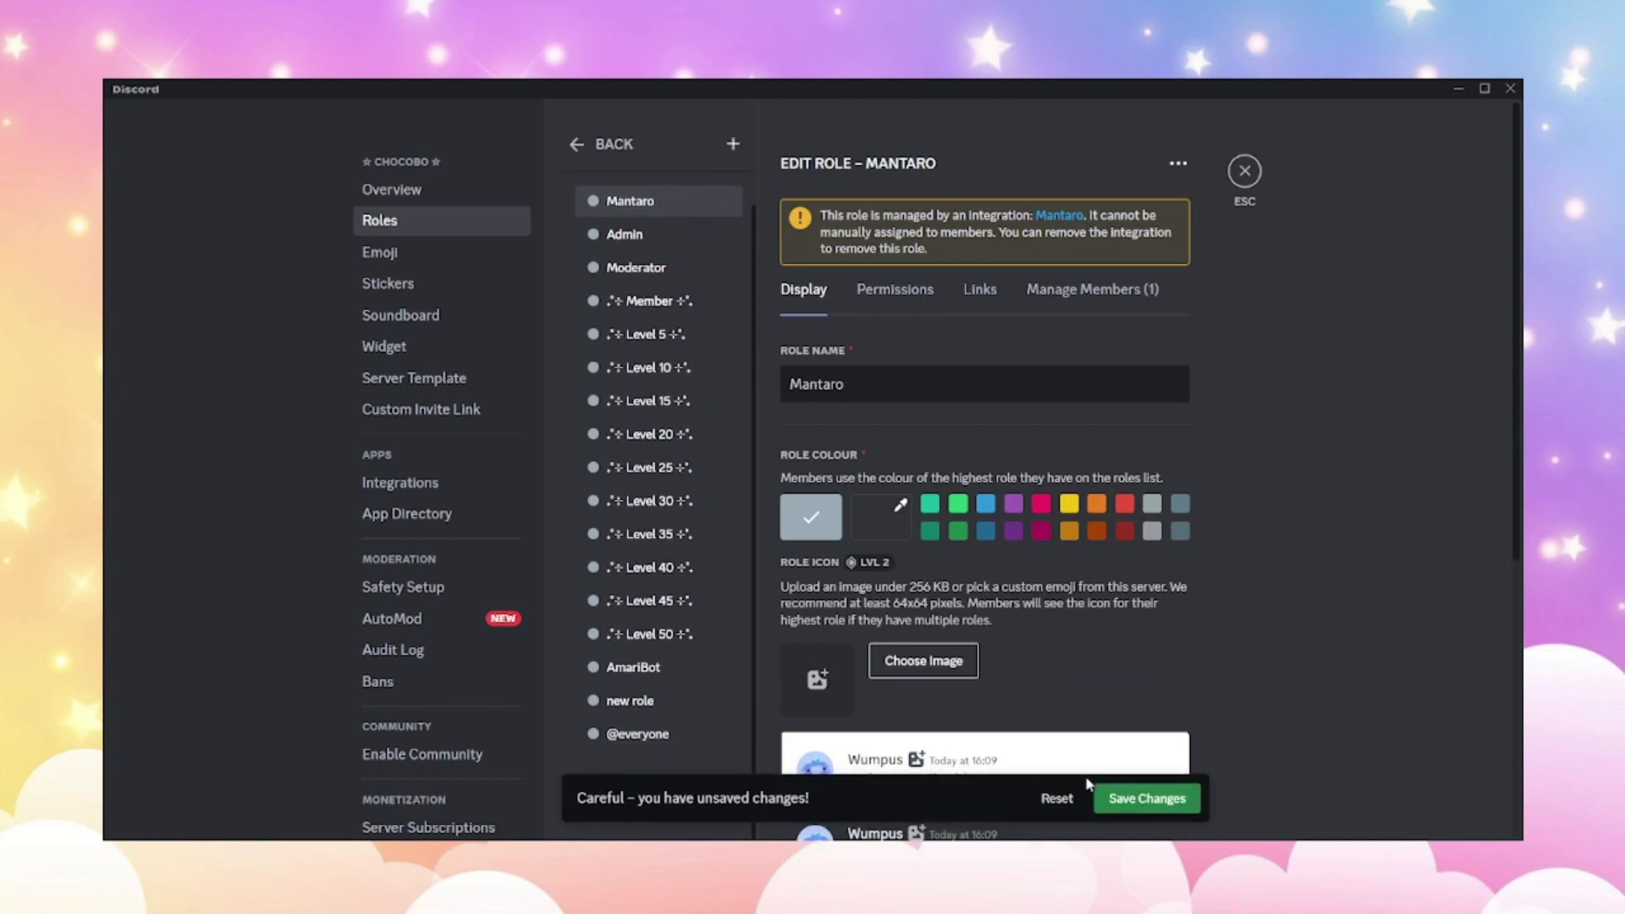
scroll(601, 717, up, 1)
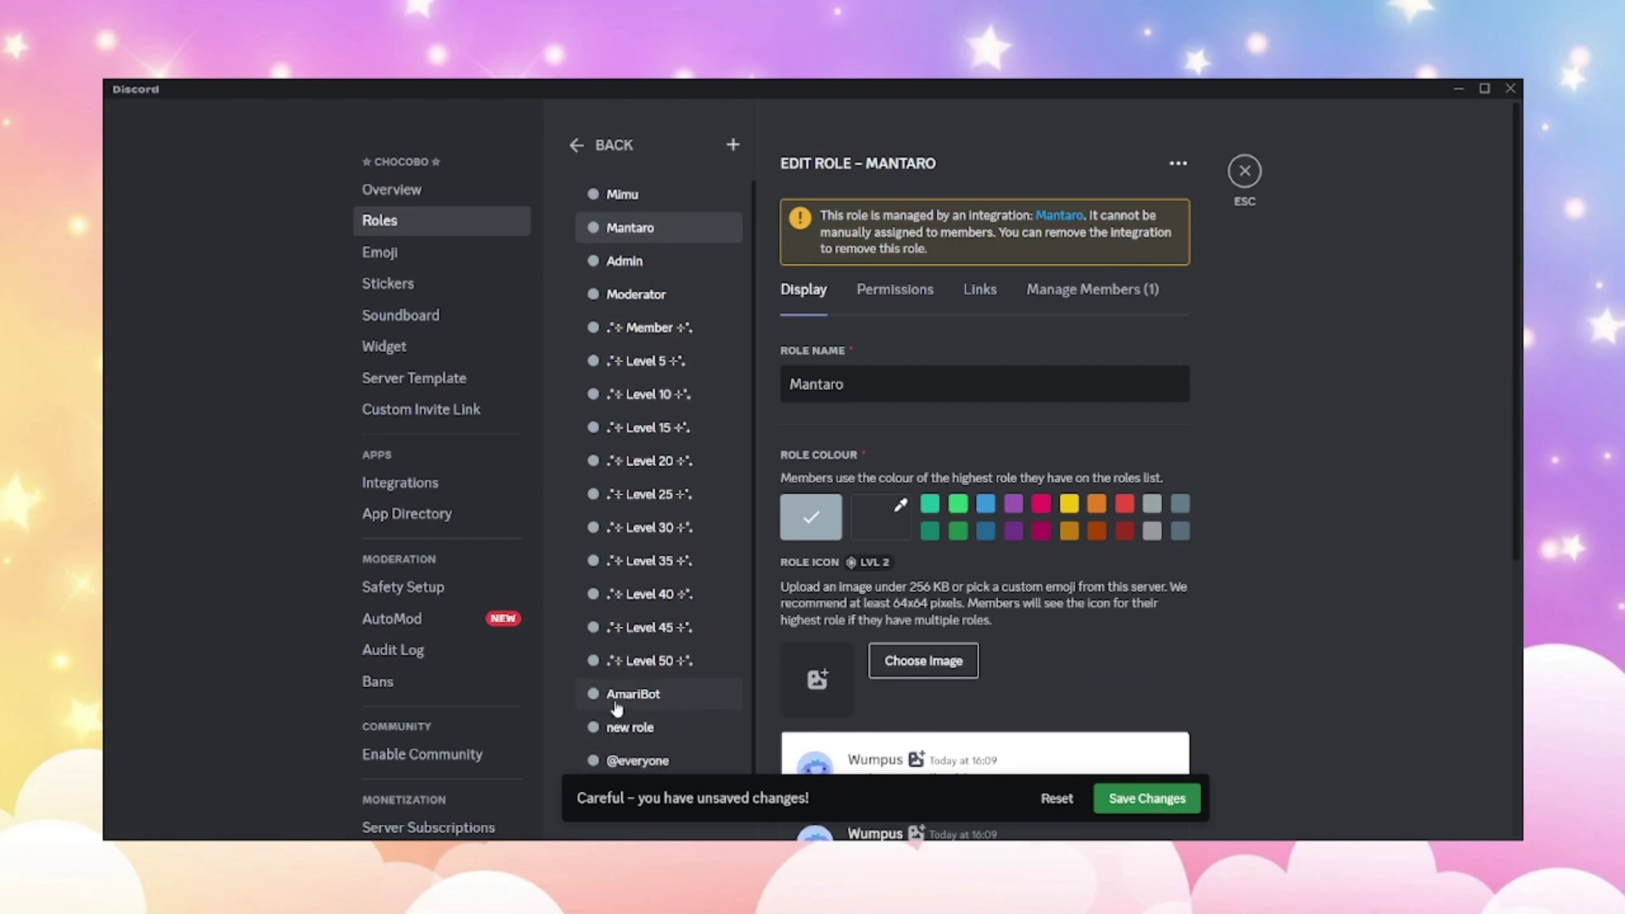
Step: Rename the newly created role as Birthday and save the role changes
click(620, 725)
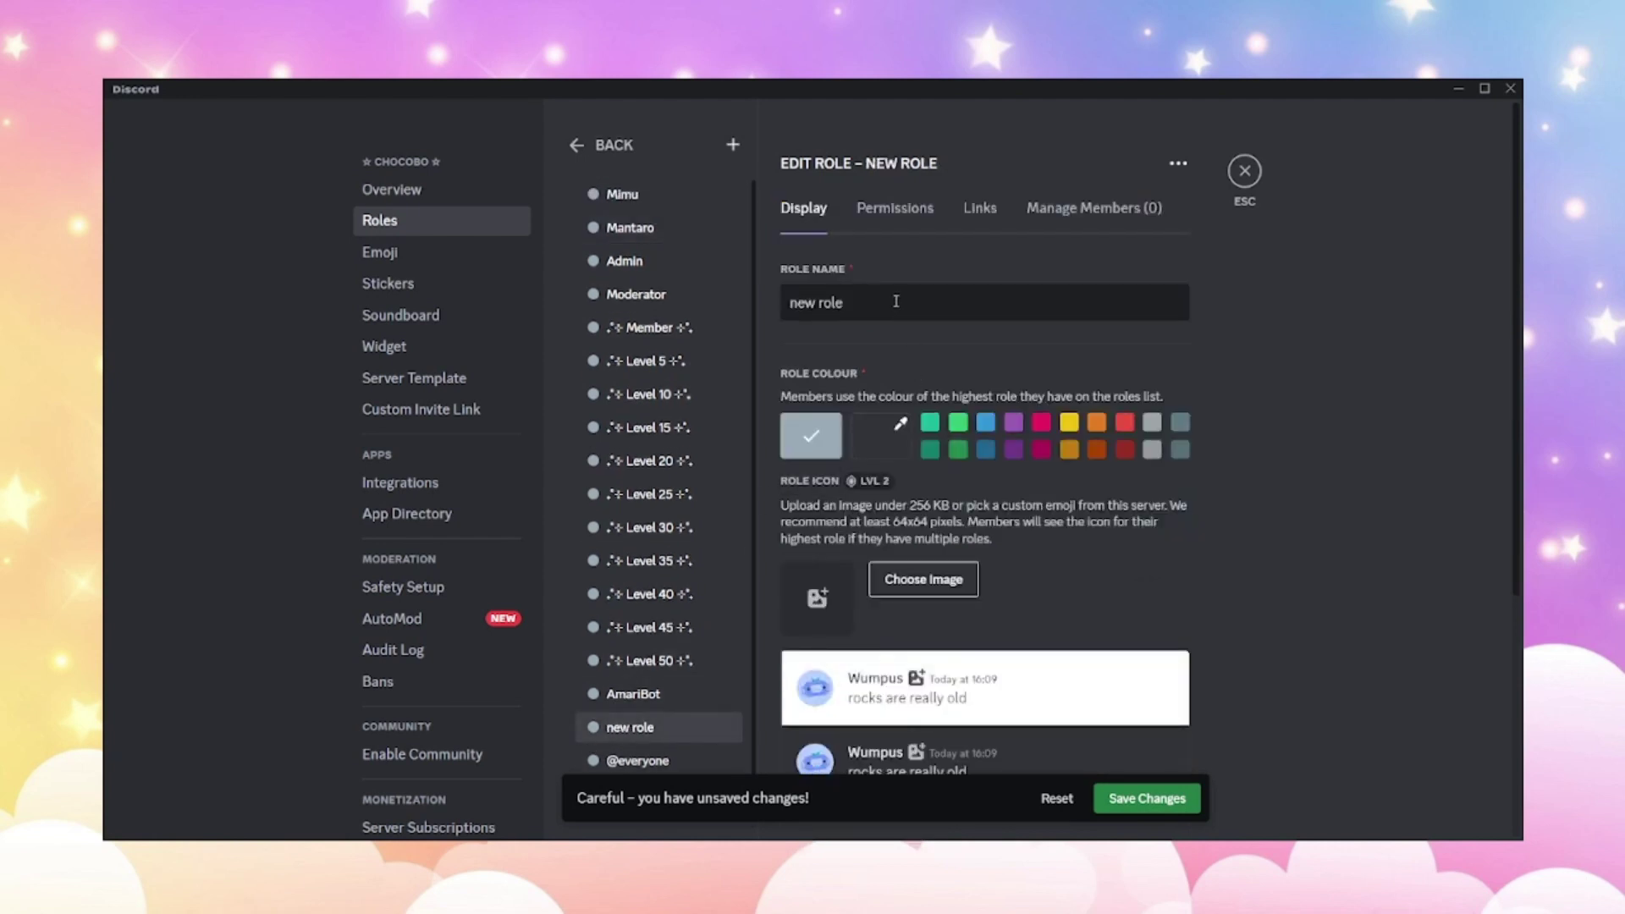
drag(897, 302, 734, 314)
text(Birthday)
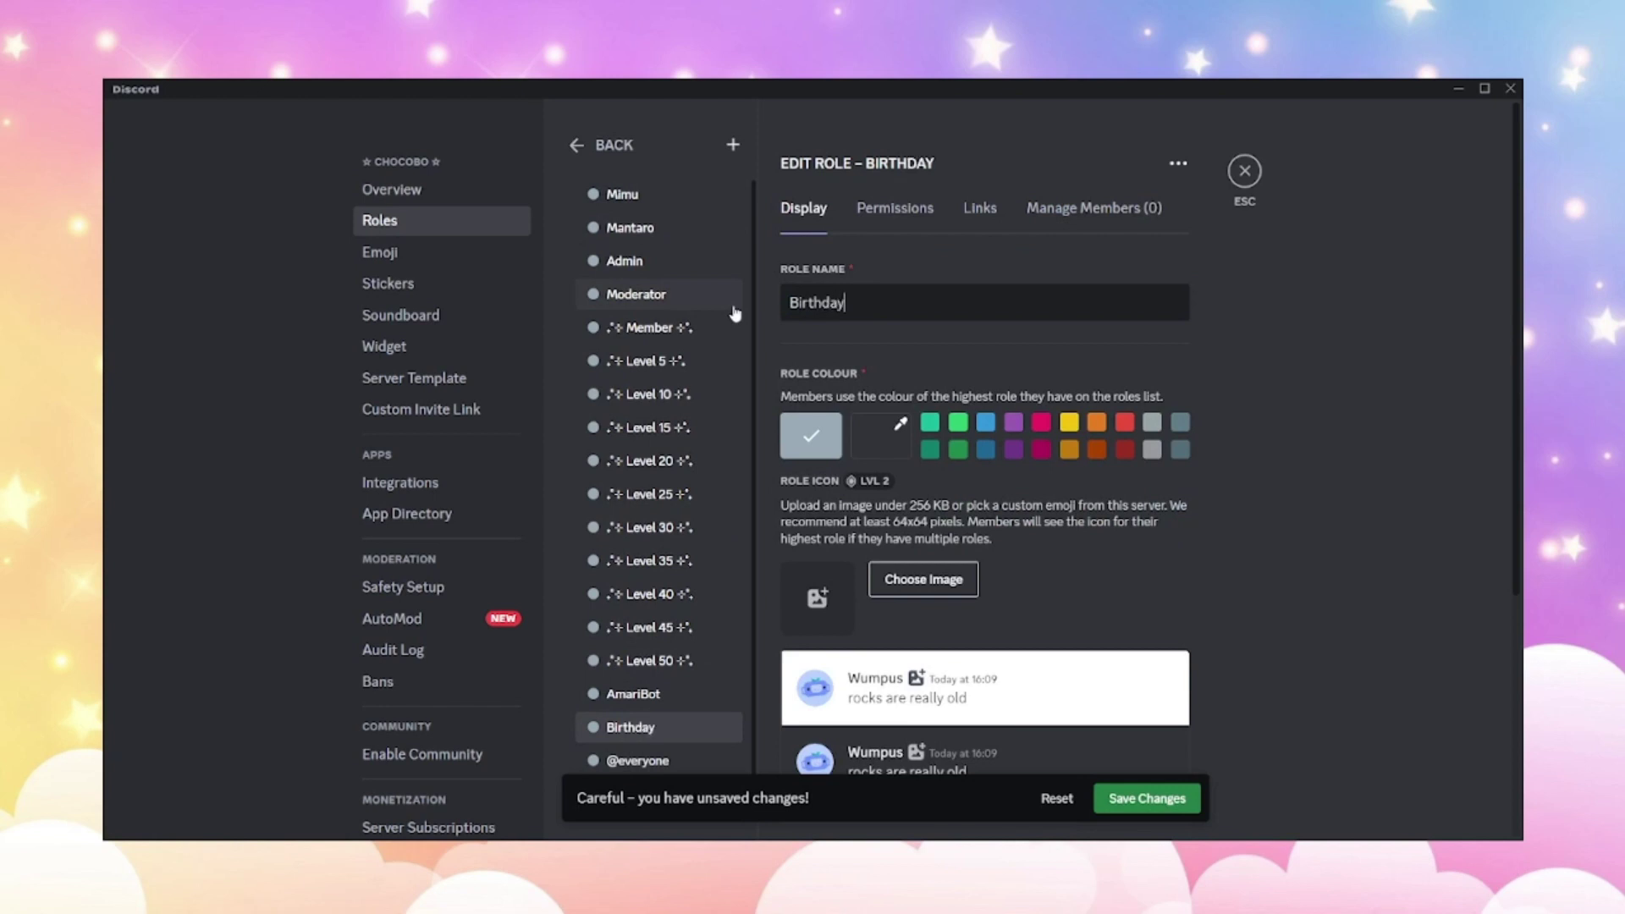
click(1185, 795)
Step: Move the Birthday role directly below the Mantaro role and save the new order
drag(654, 733, 683, 266)
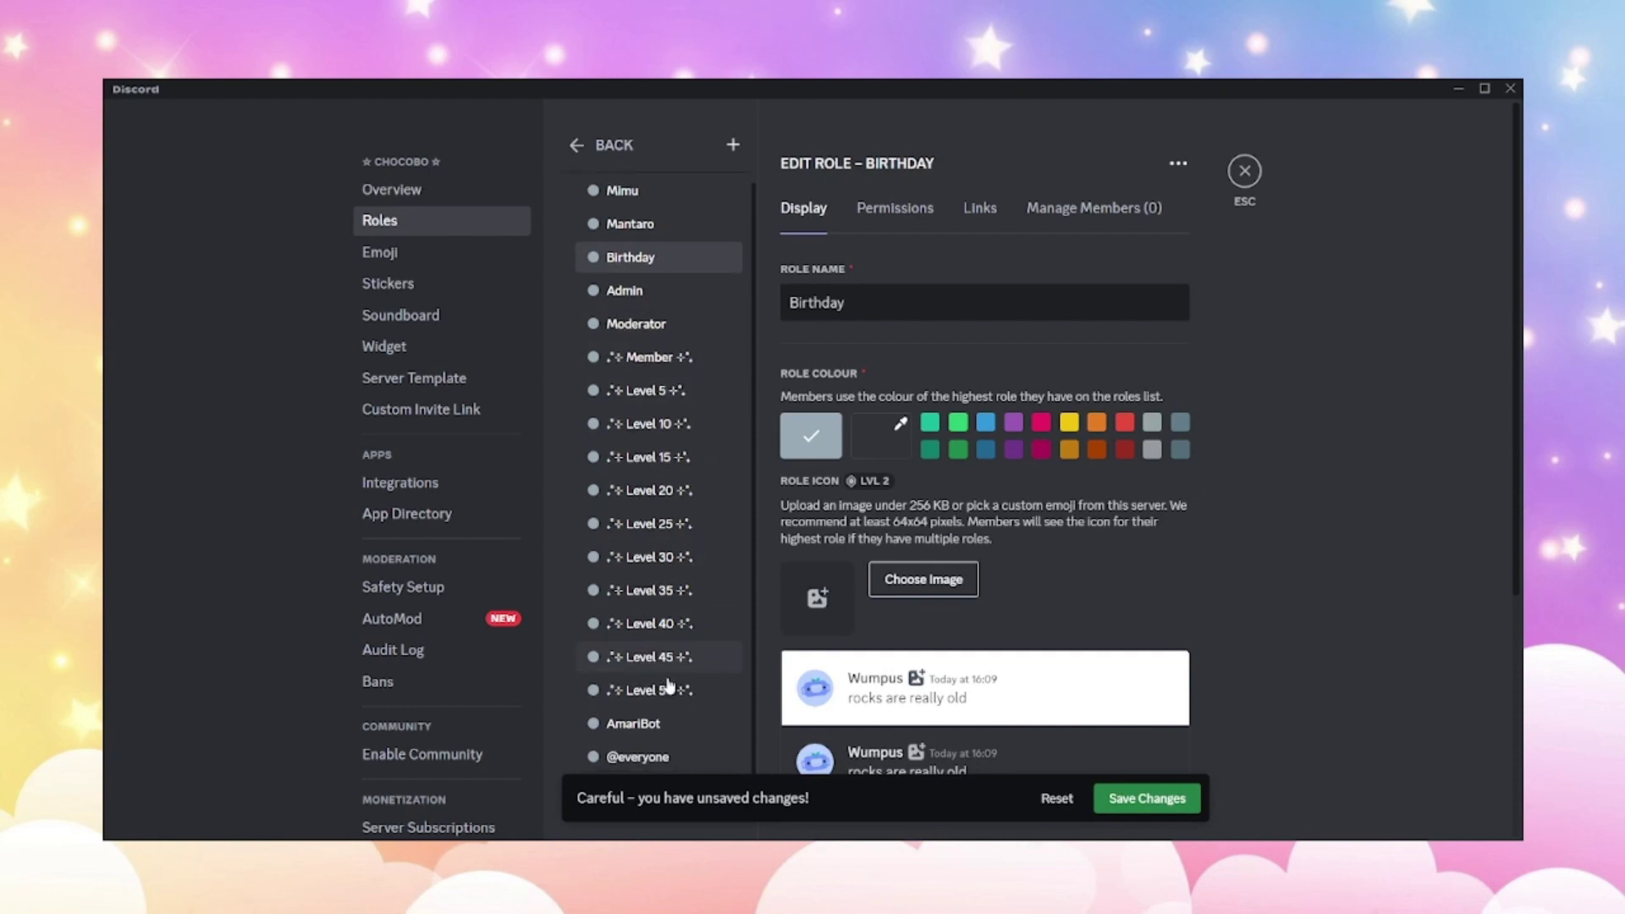
scroll(672, 745, down, 1)
scroll(672, 745, up, 1)
click(1180, 798)
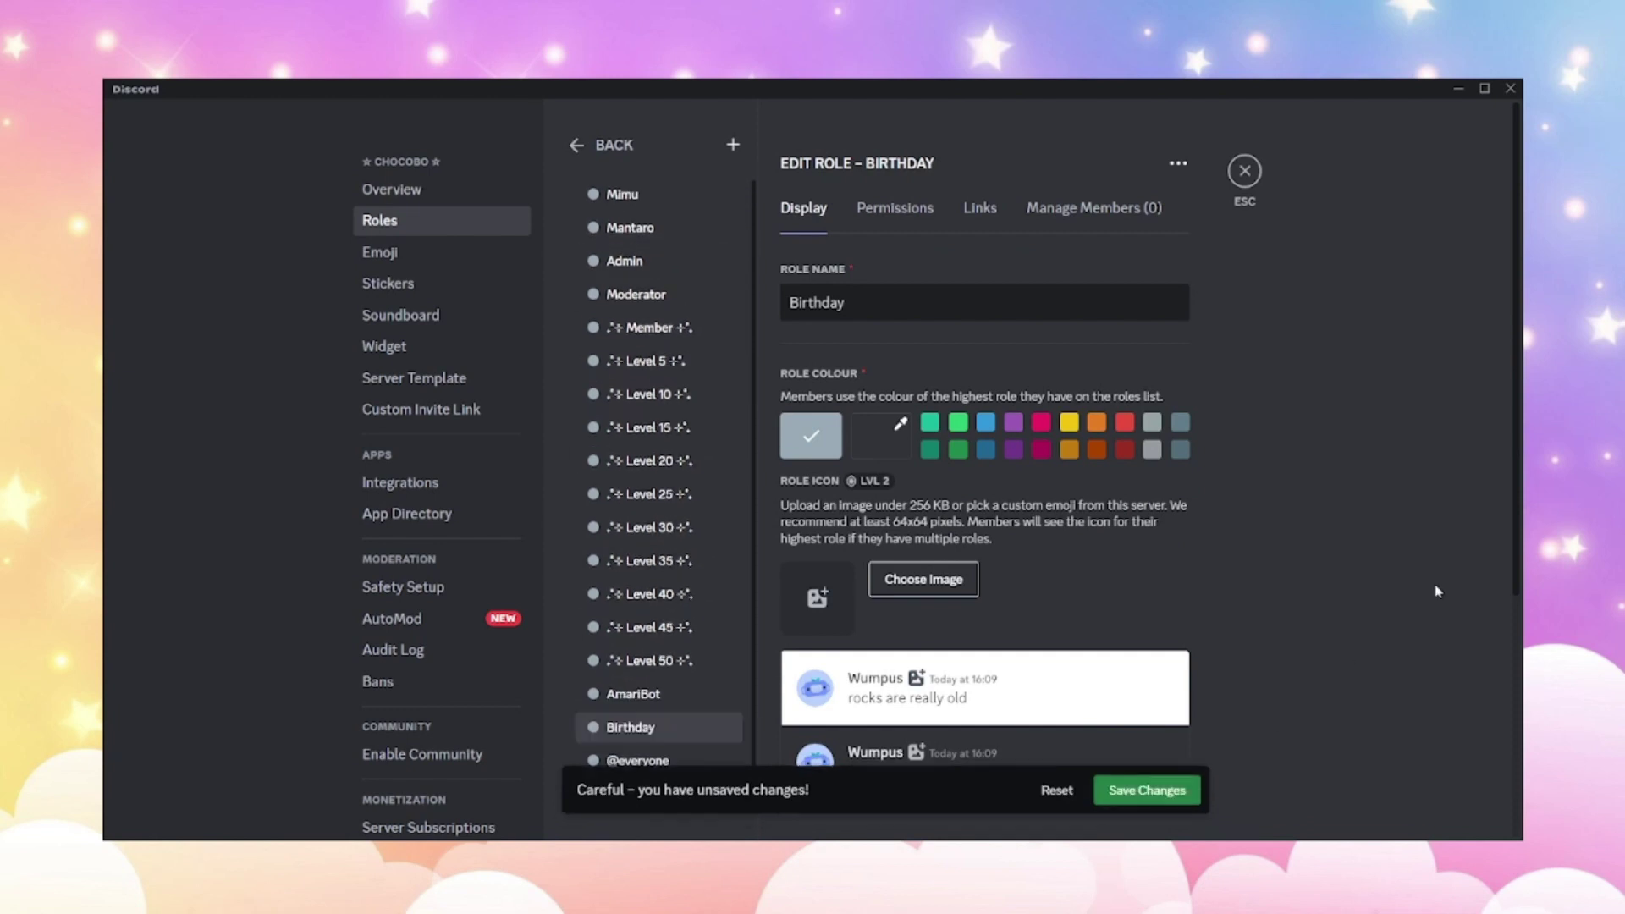
Step: Enable the Manage Roles permission for the Mantaro role and save the change
click(648, 226)
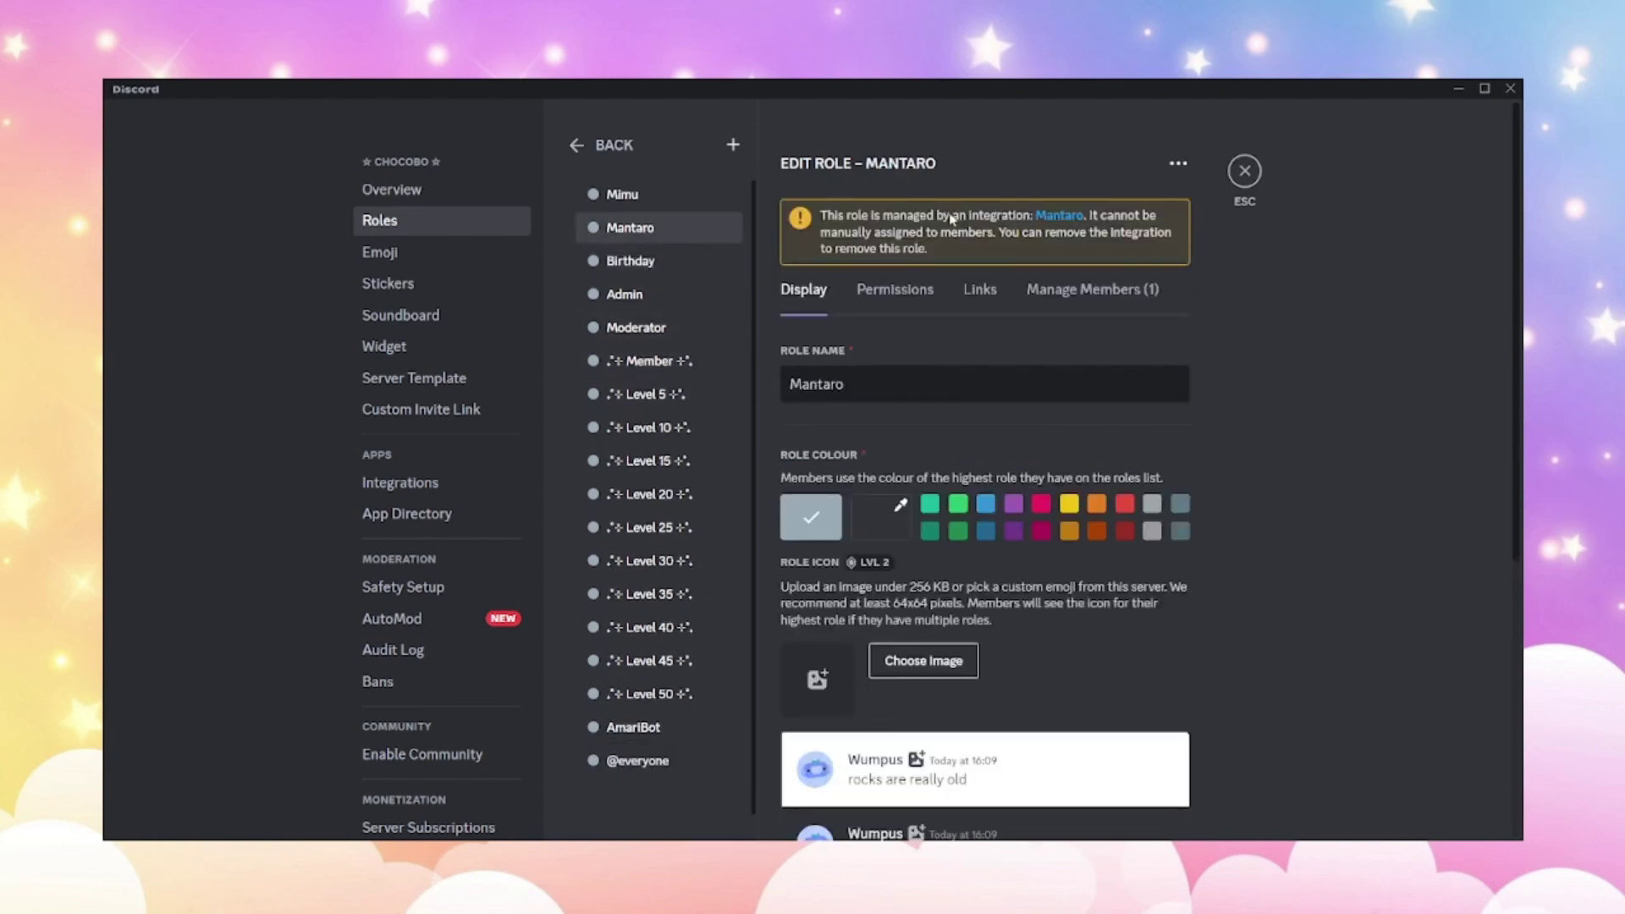
click(914, 293)
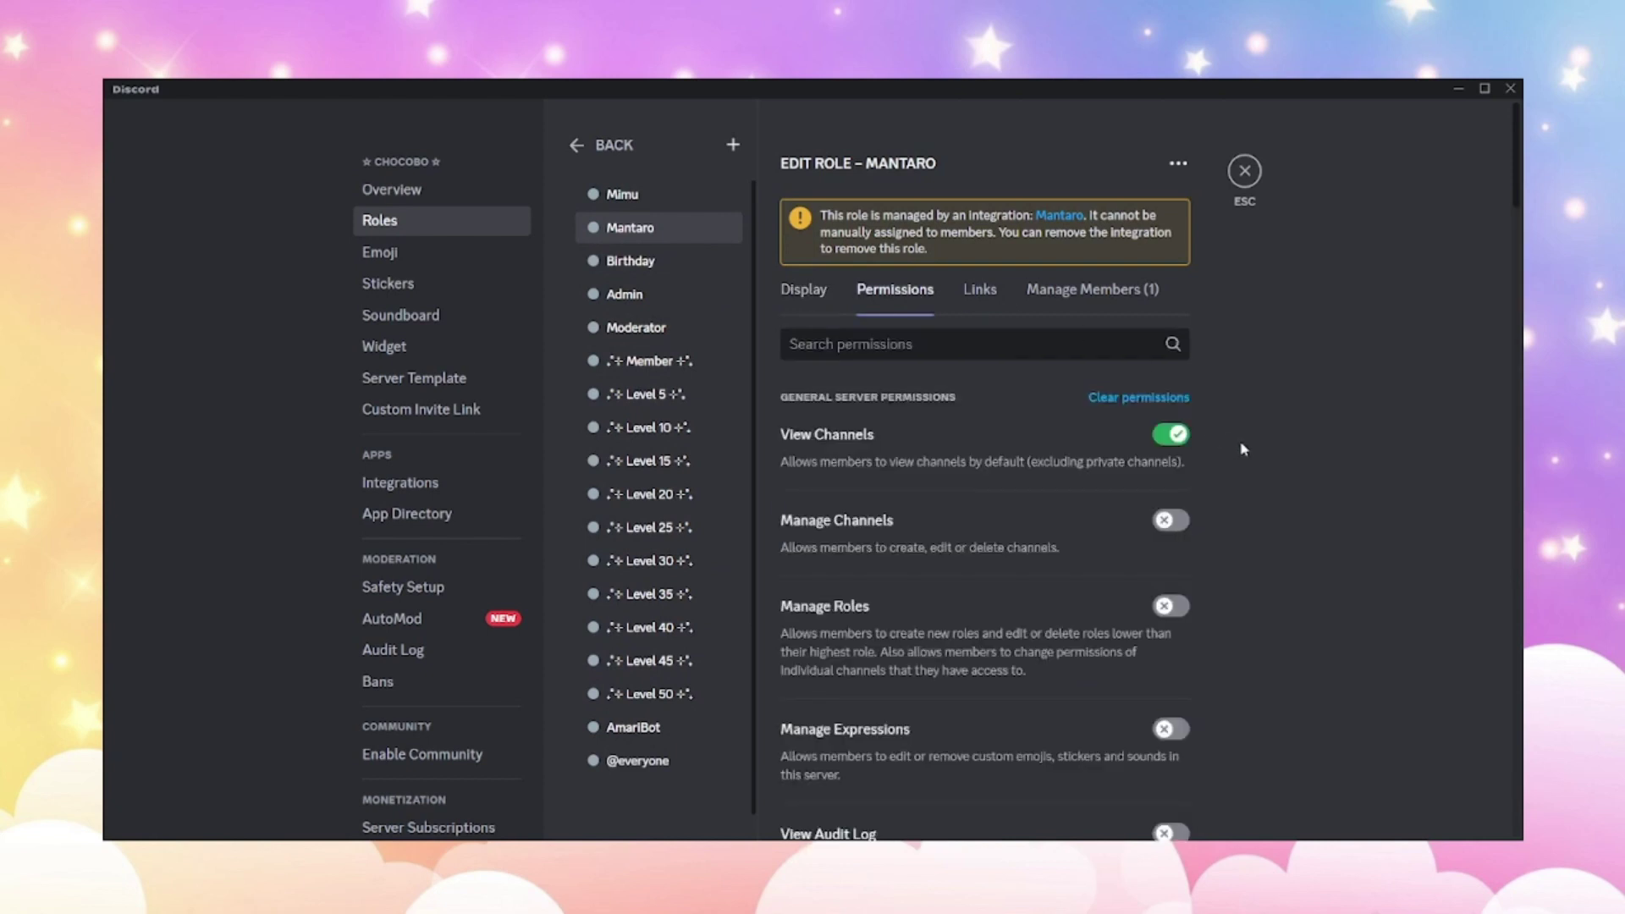
scroll(1202, 529, down, 1)
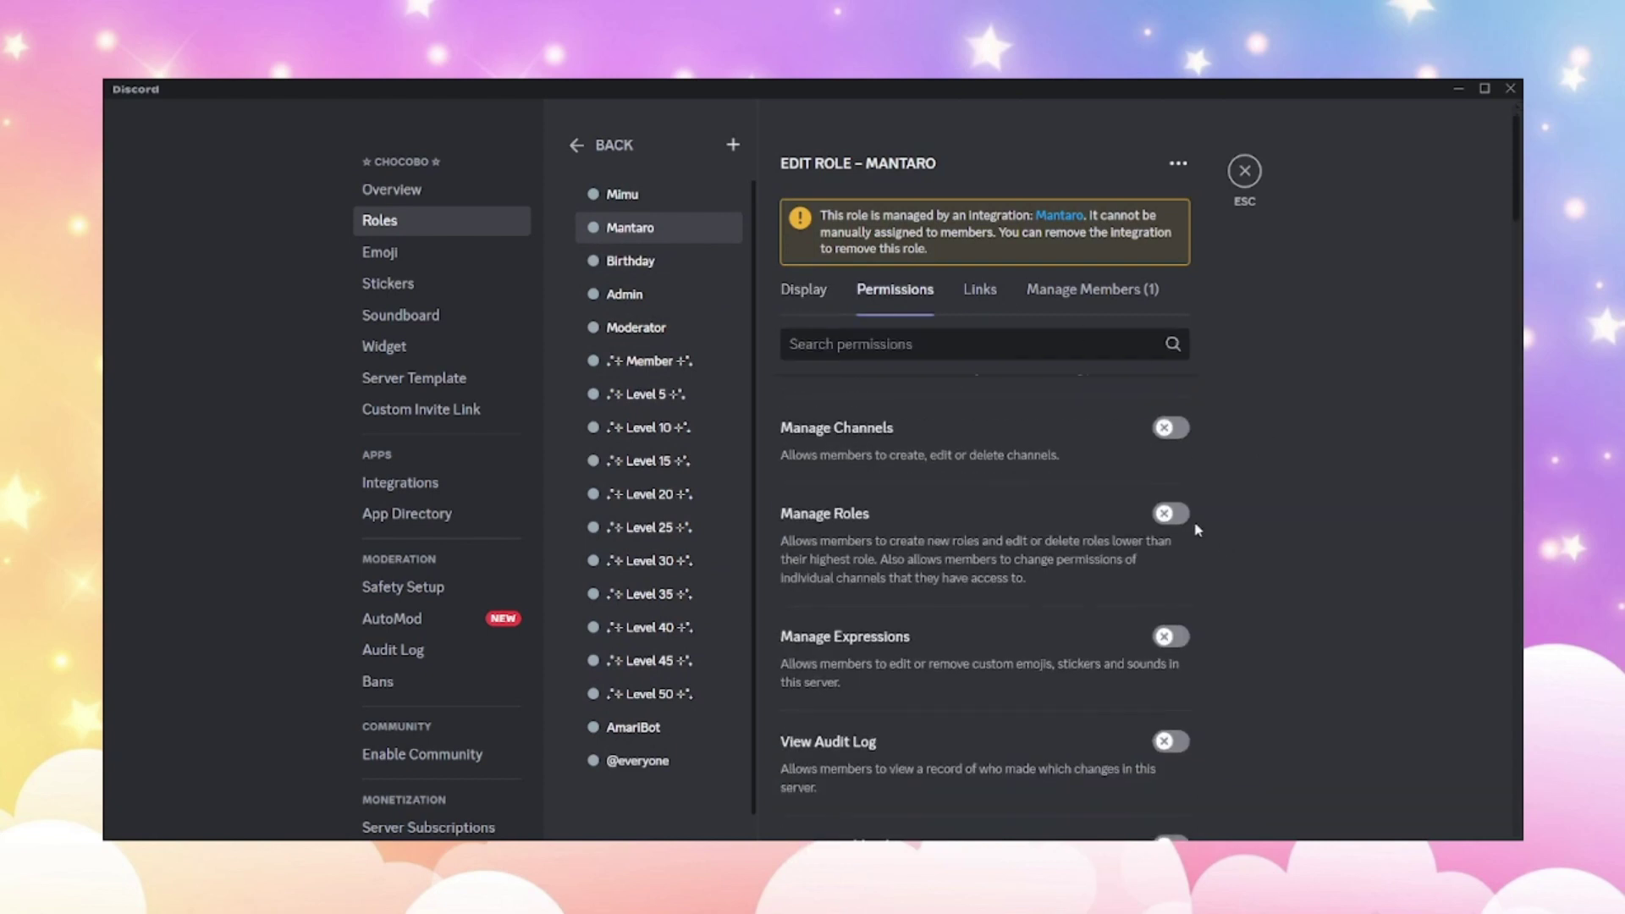
click(1166, 513)
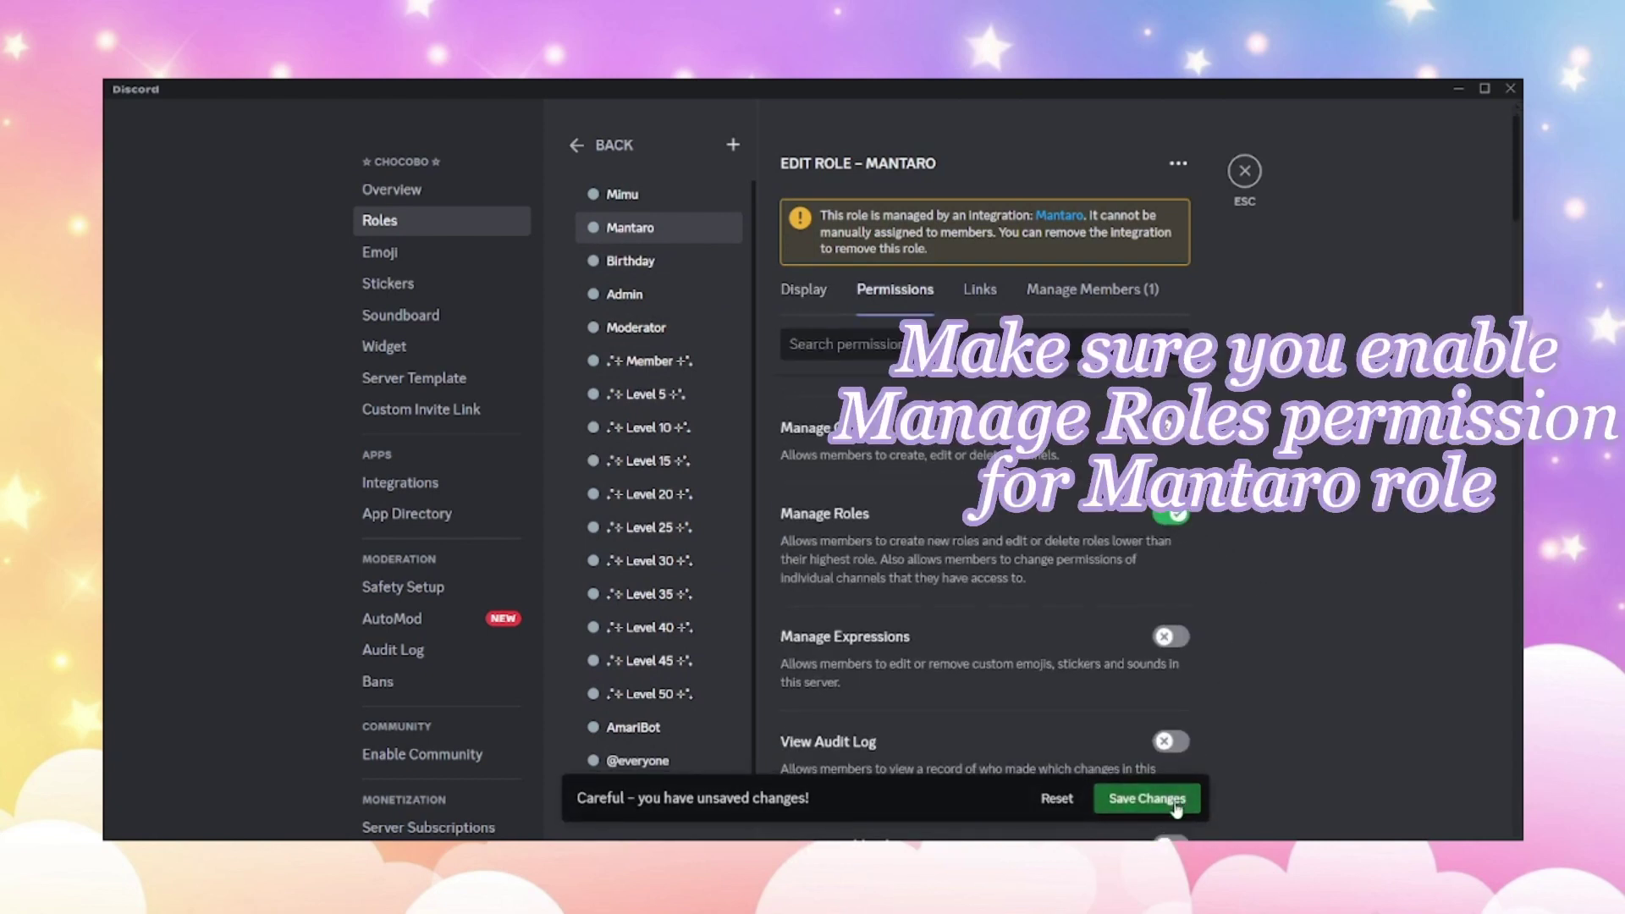
click(1147, 798)
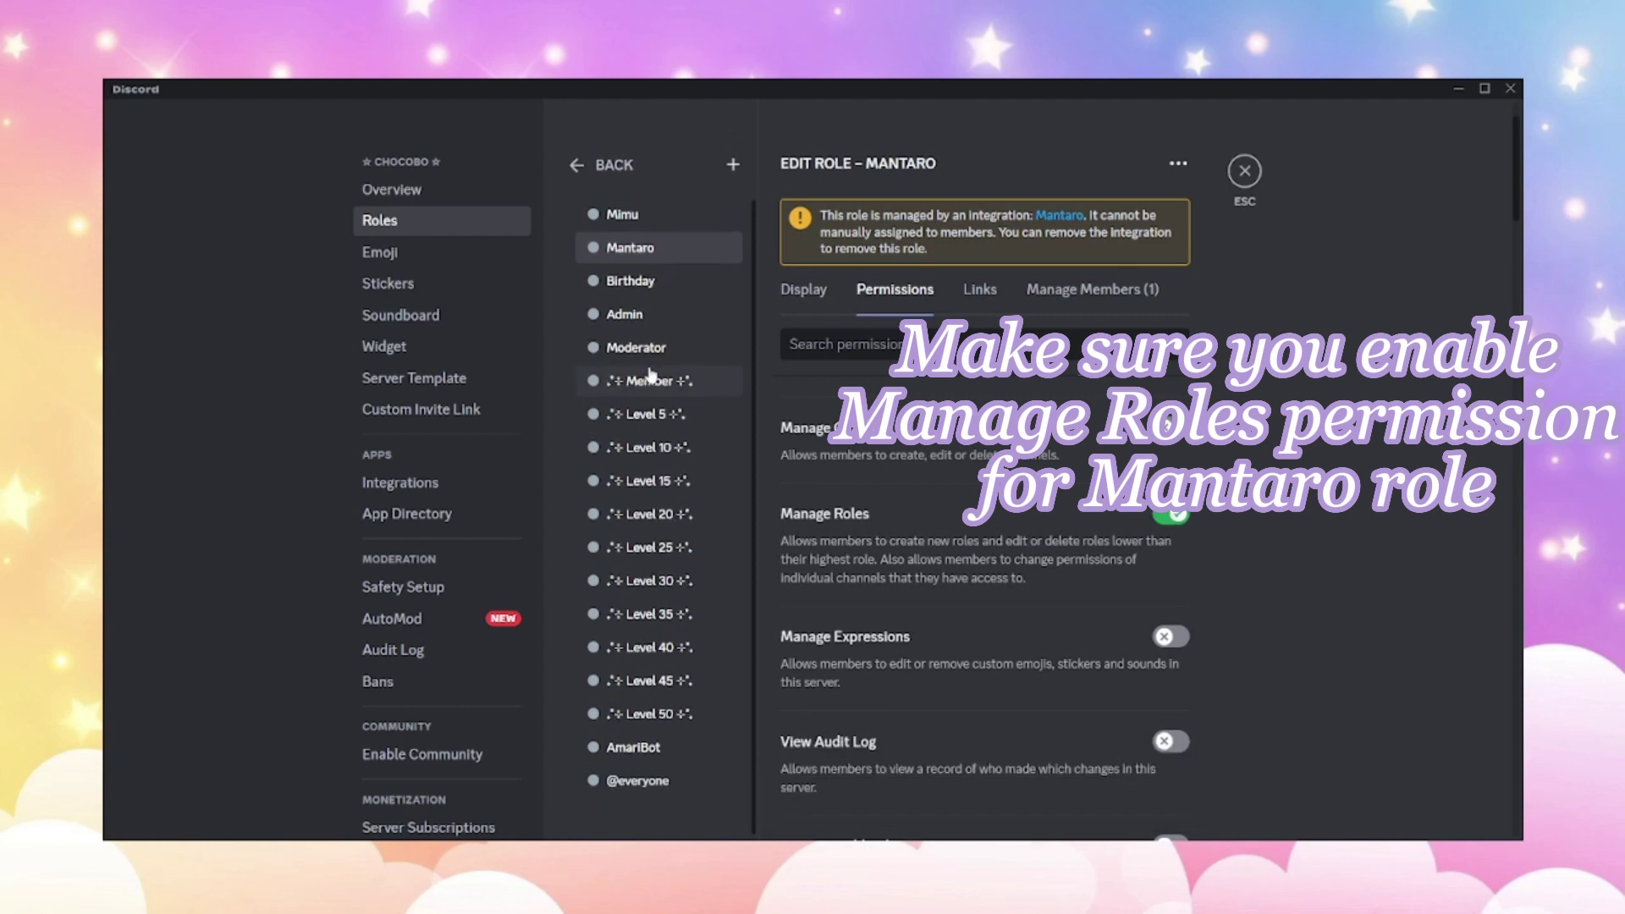
Step: Review the Birthday role's permissions and display settings, and leave the server settings
click(664, 284)
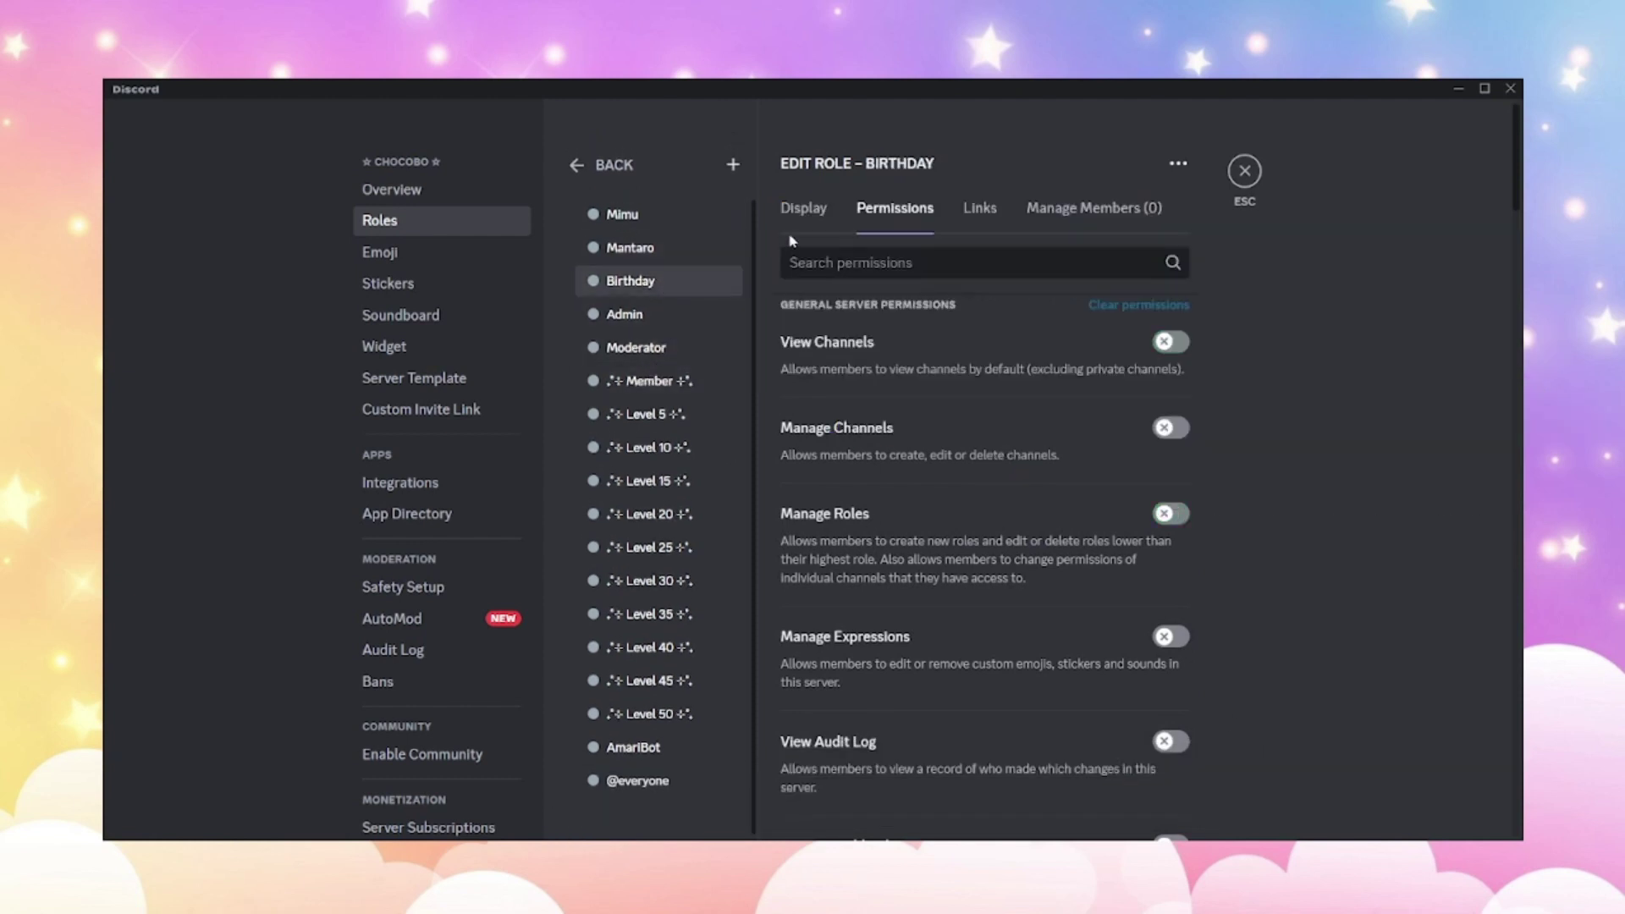
click(815, 212)
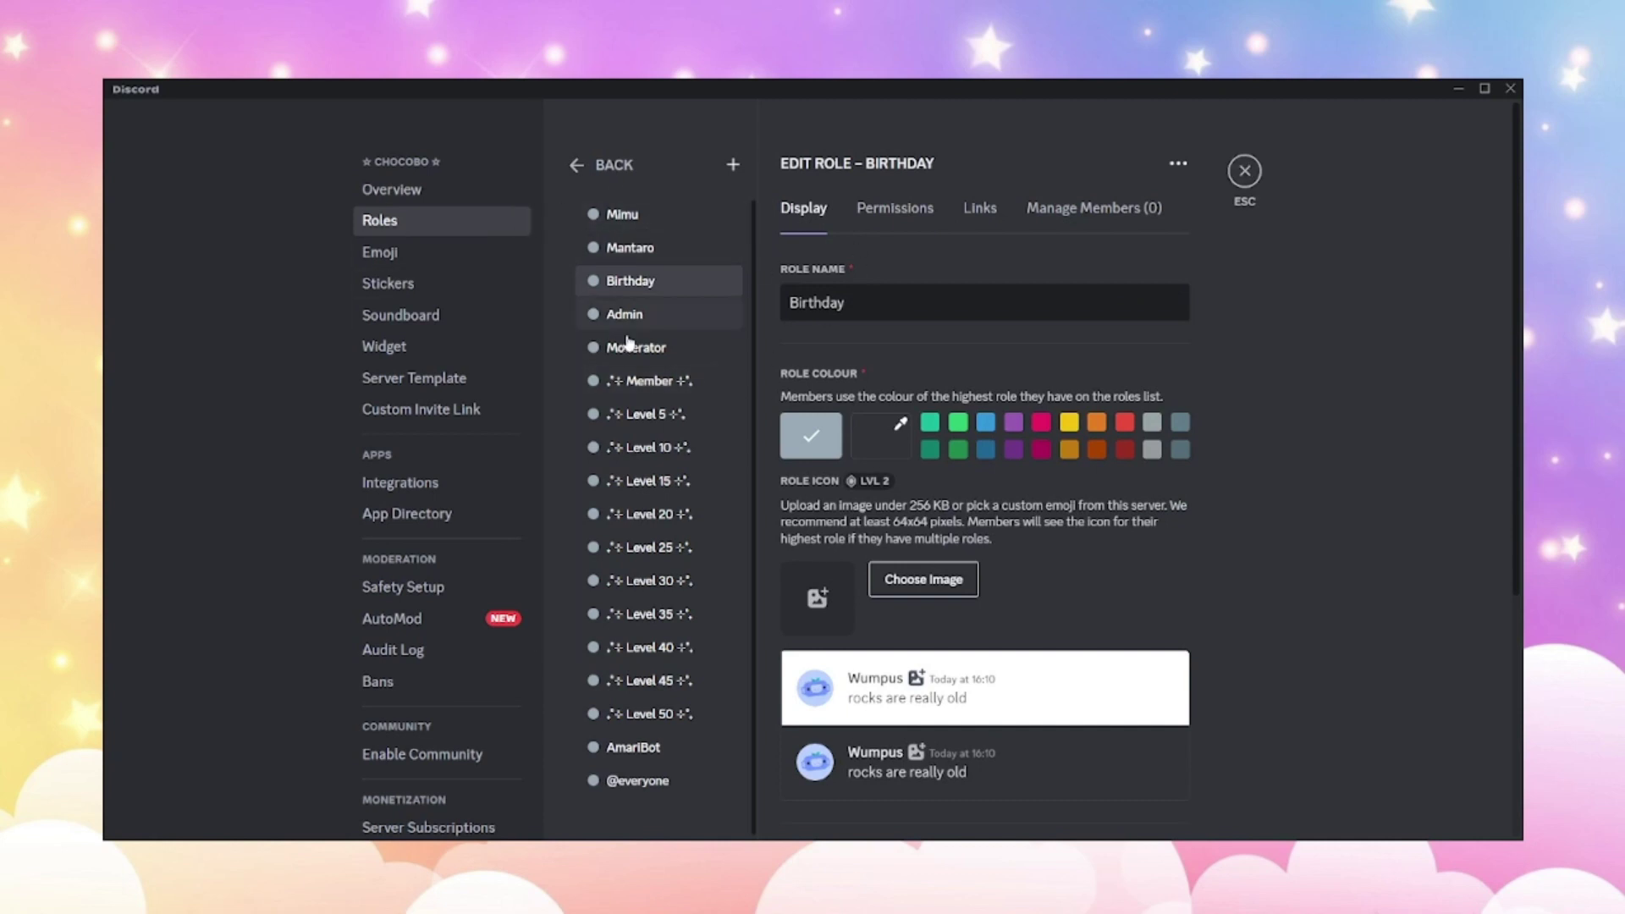
click(1245, 173)
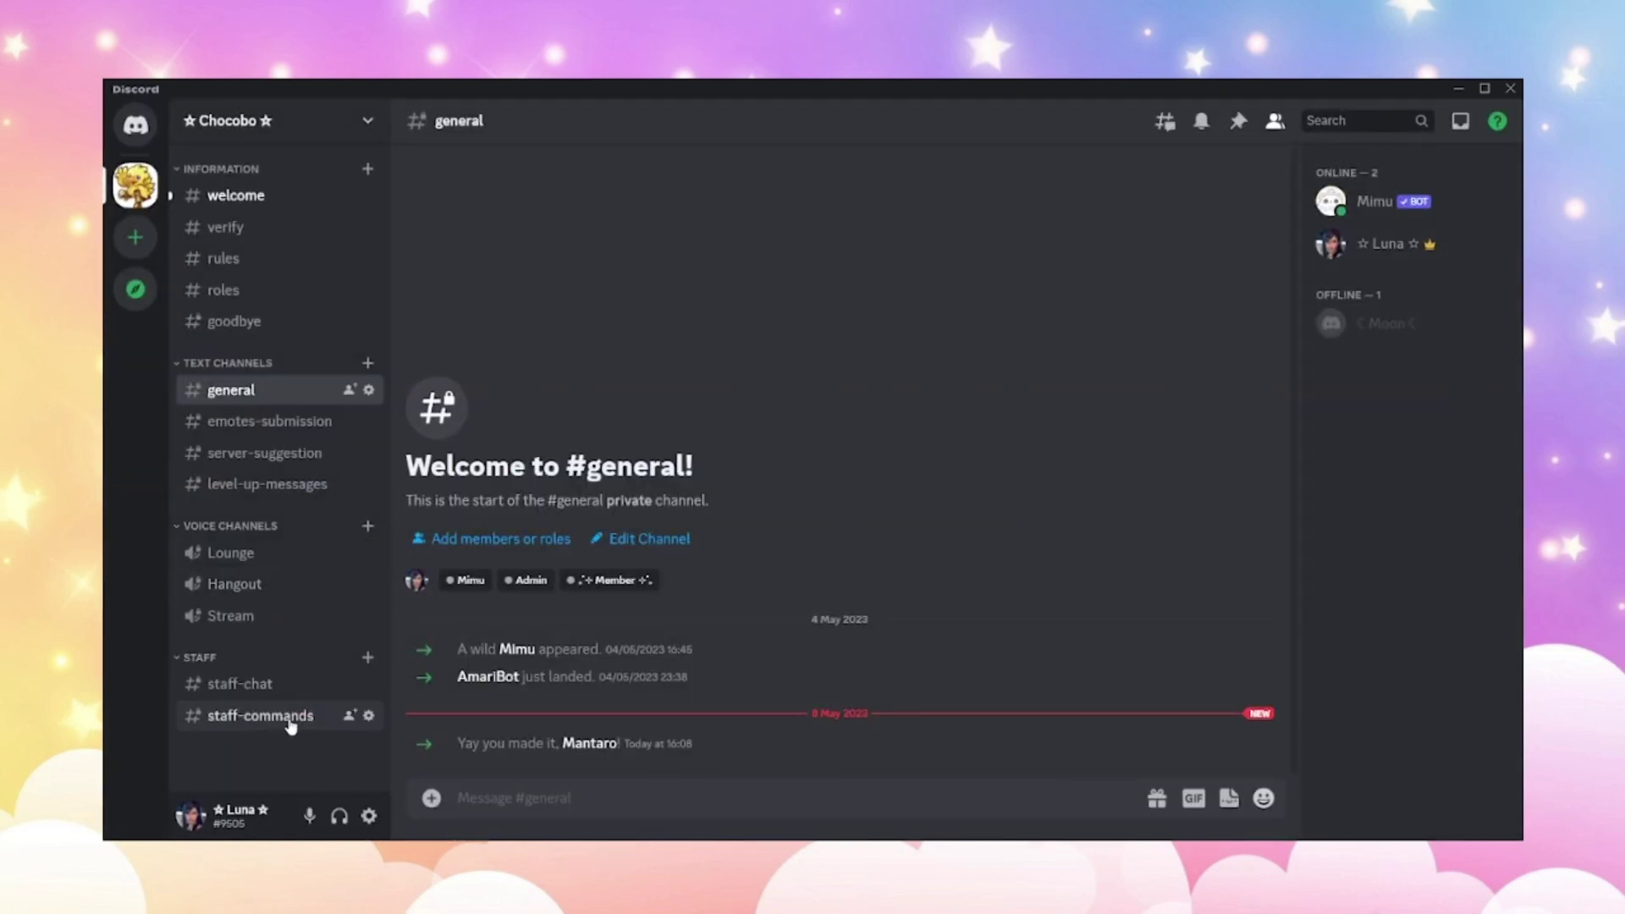
Step: Set up a private text channel named birthday in the Text Channels category and proceed to its access selection
click(368, 364)
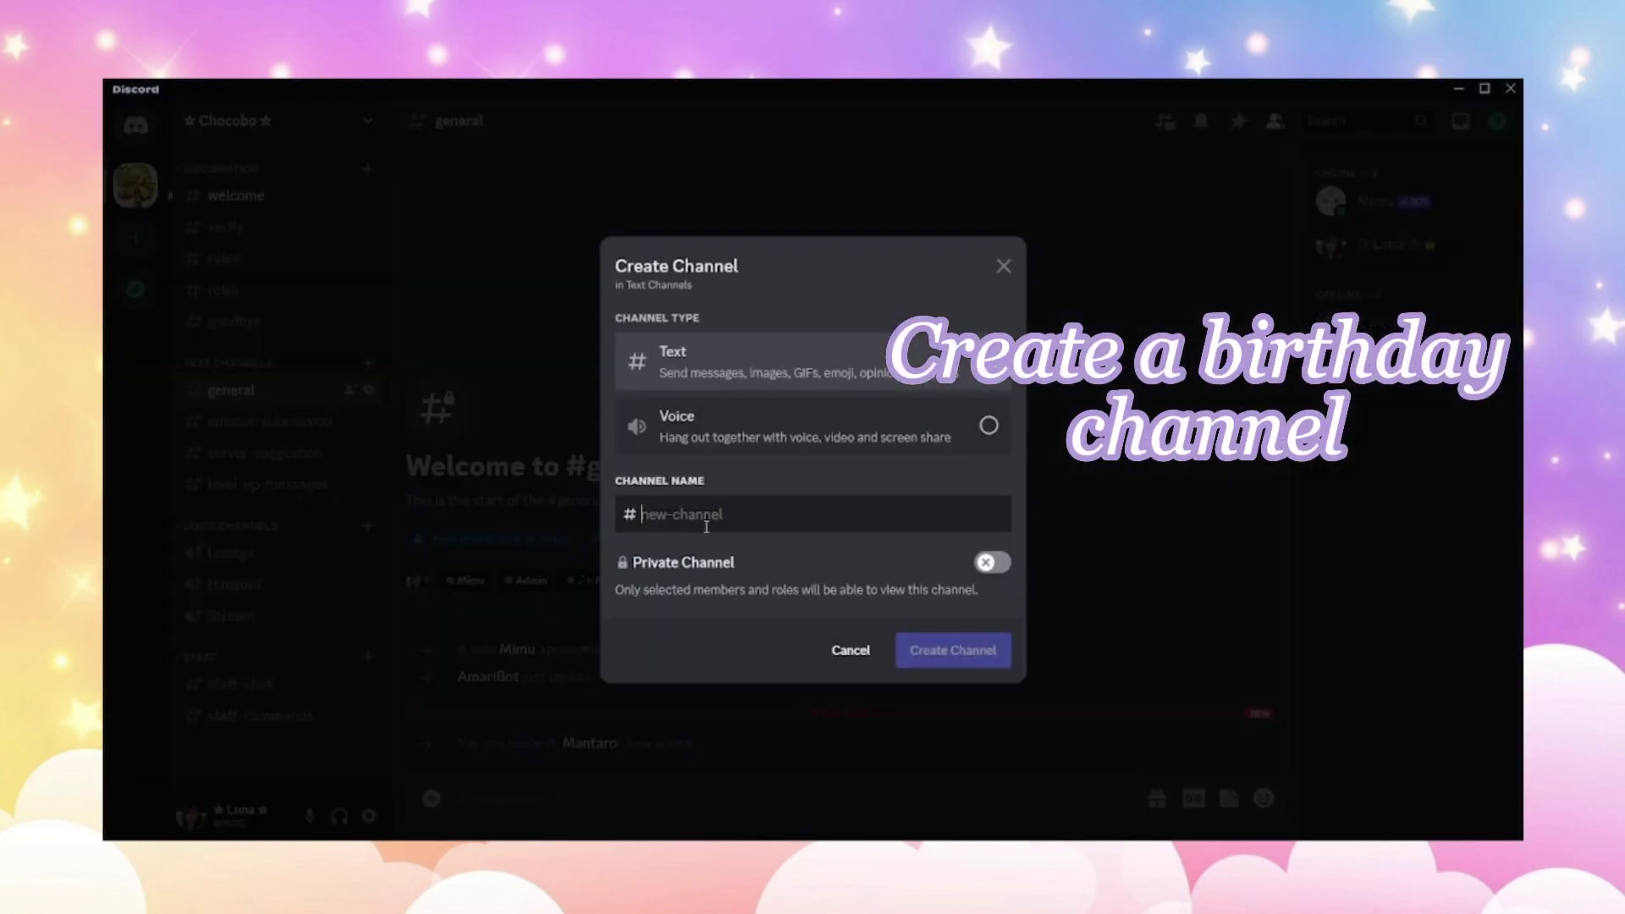
text(birthday)
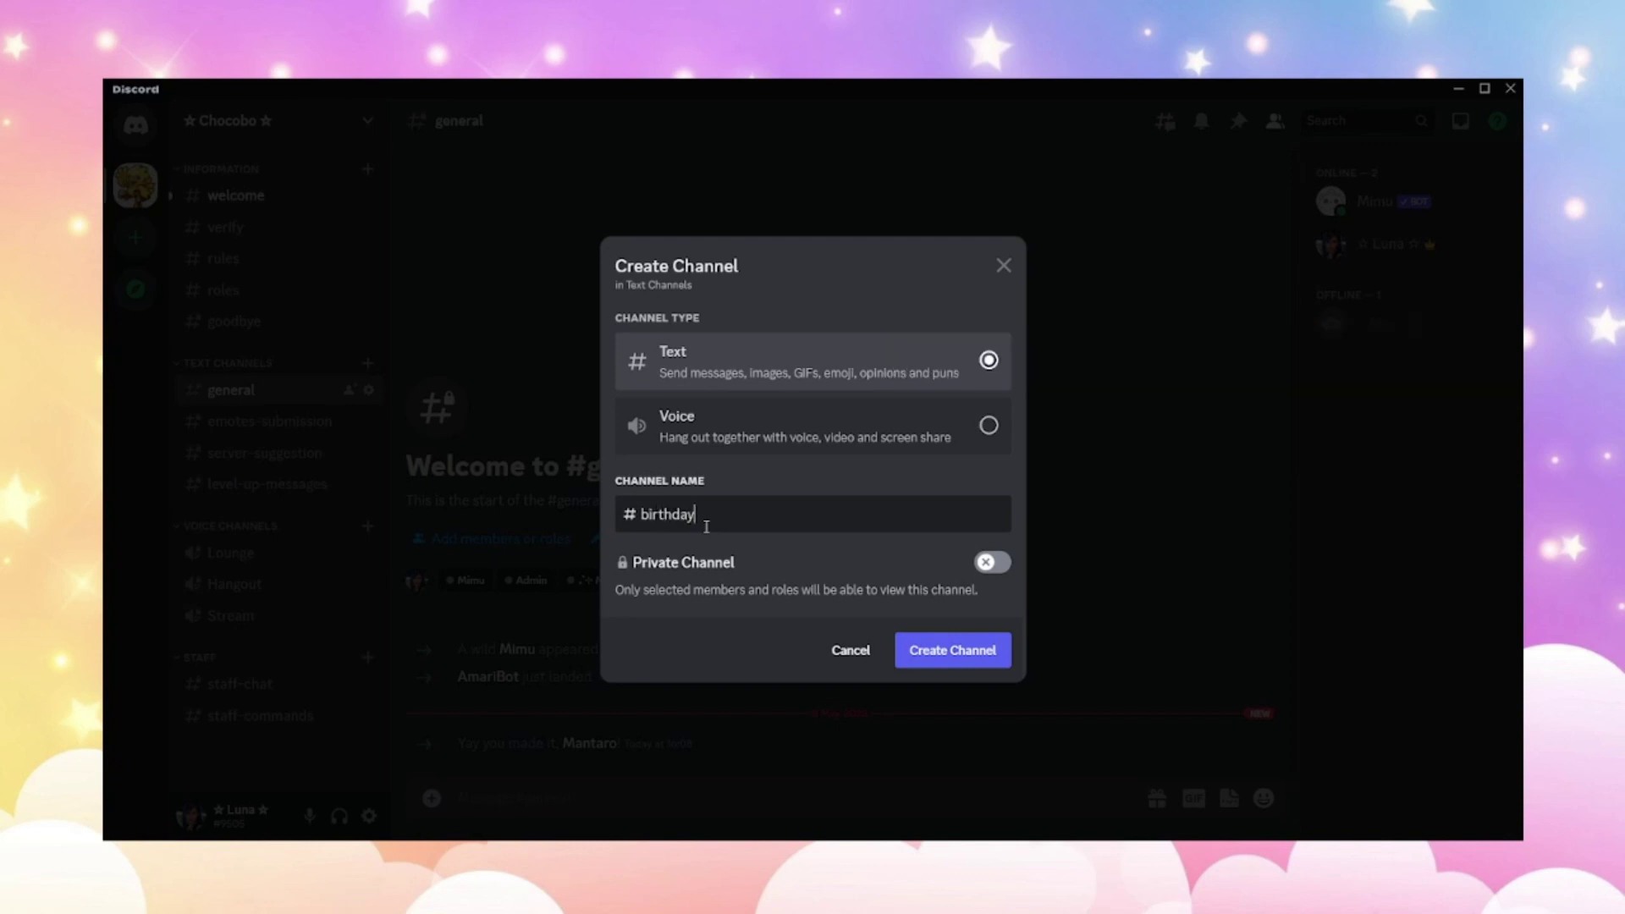
click(992, 563)
click(965, 650)
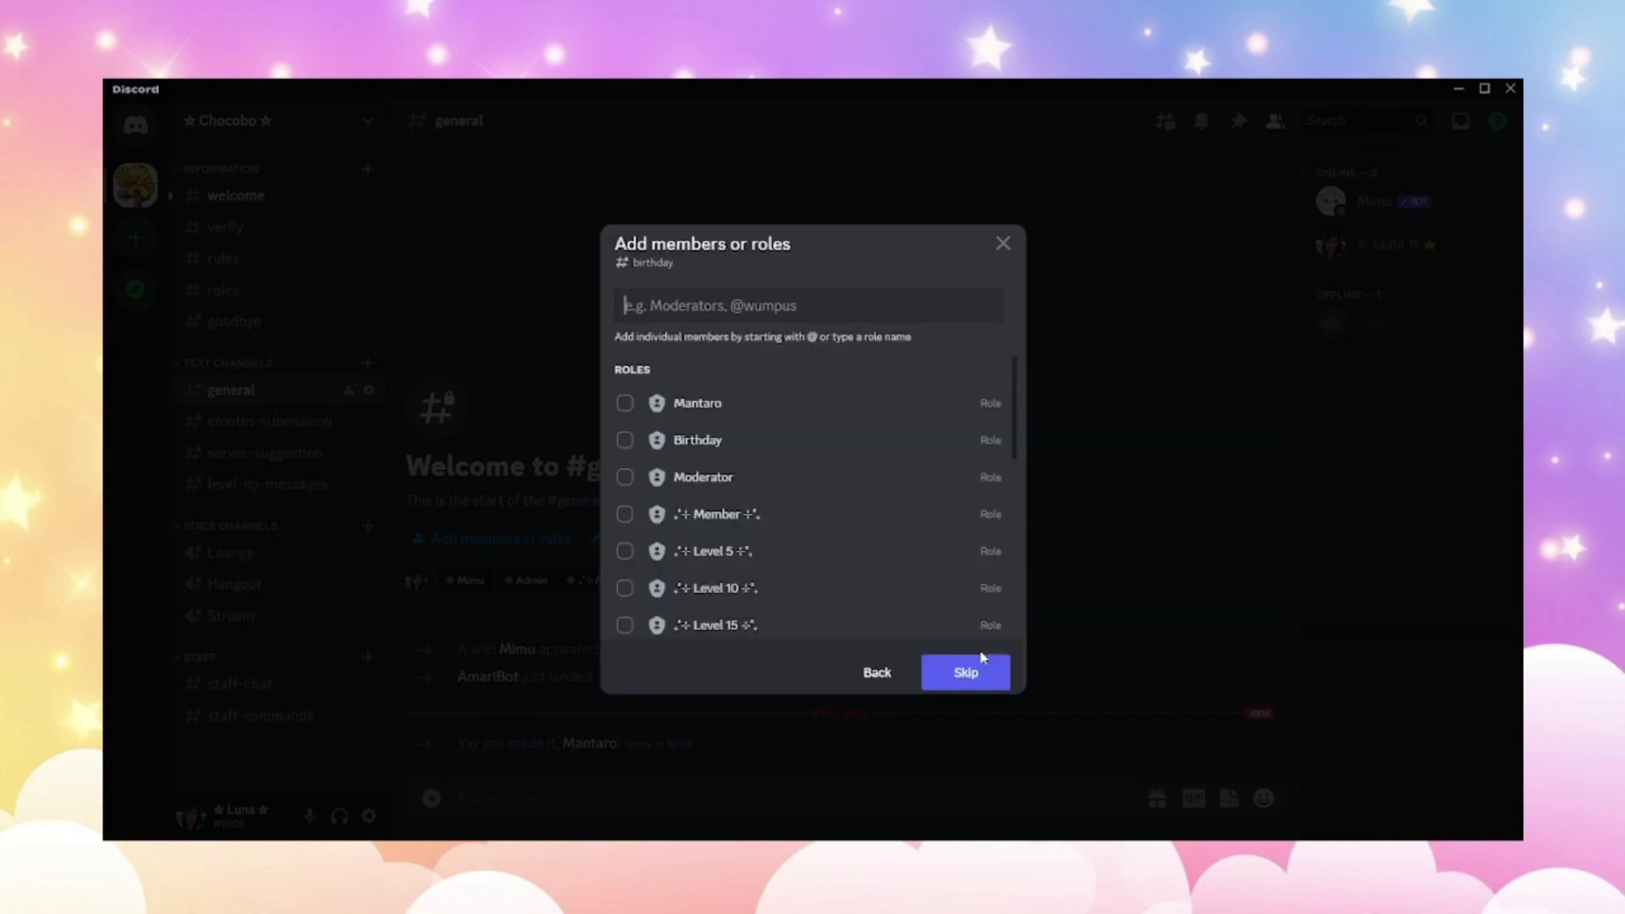
Step: Grant the Mantaro, Member and Moderator roles access to the birthday channel and create it
click(767, 410)
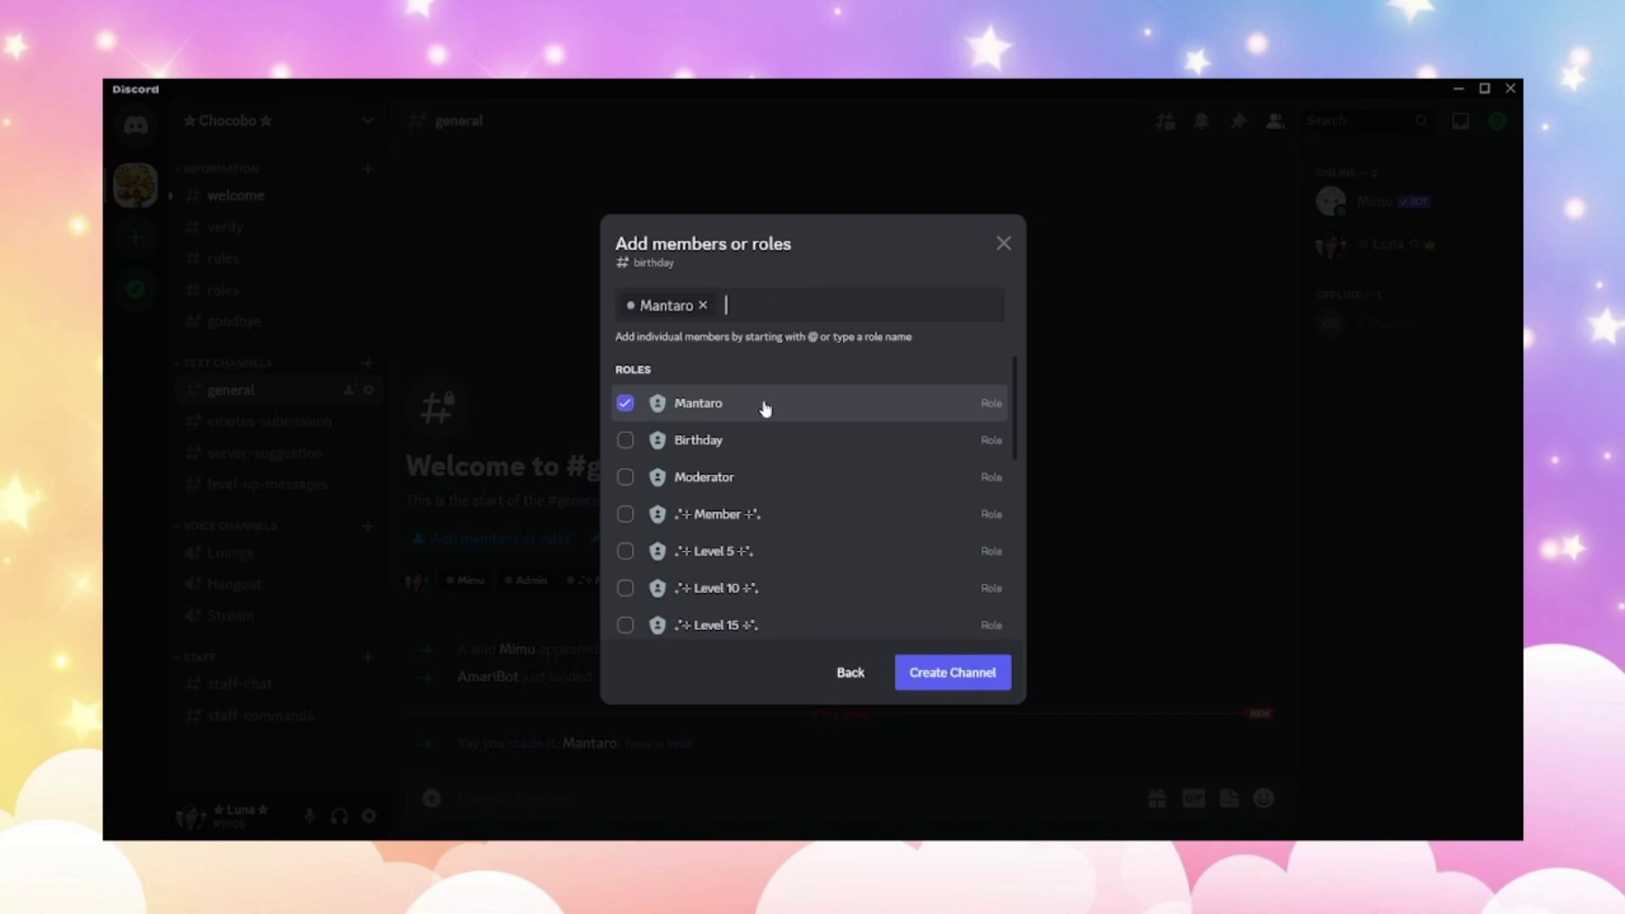
click(766, 520)
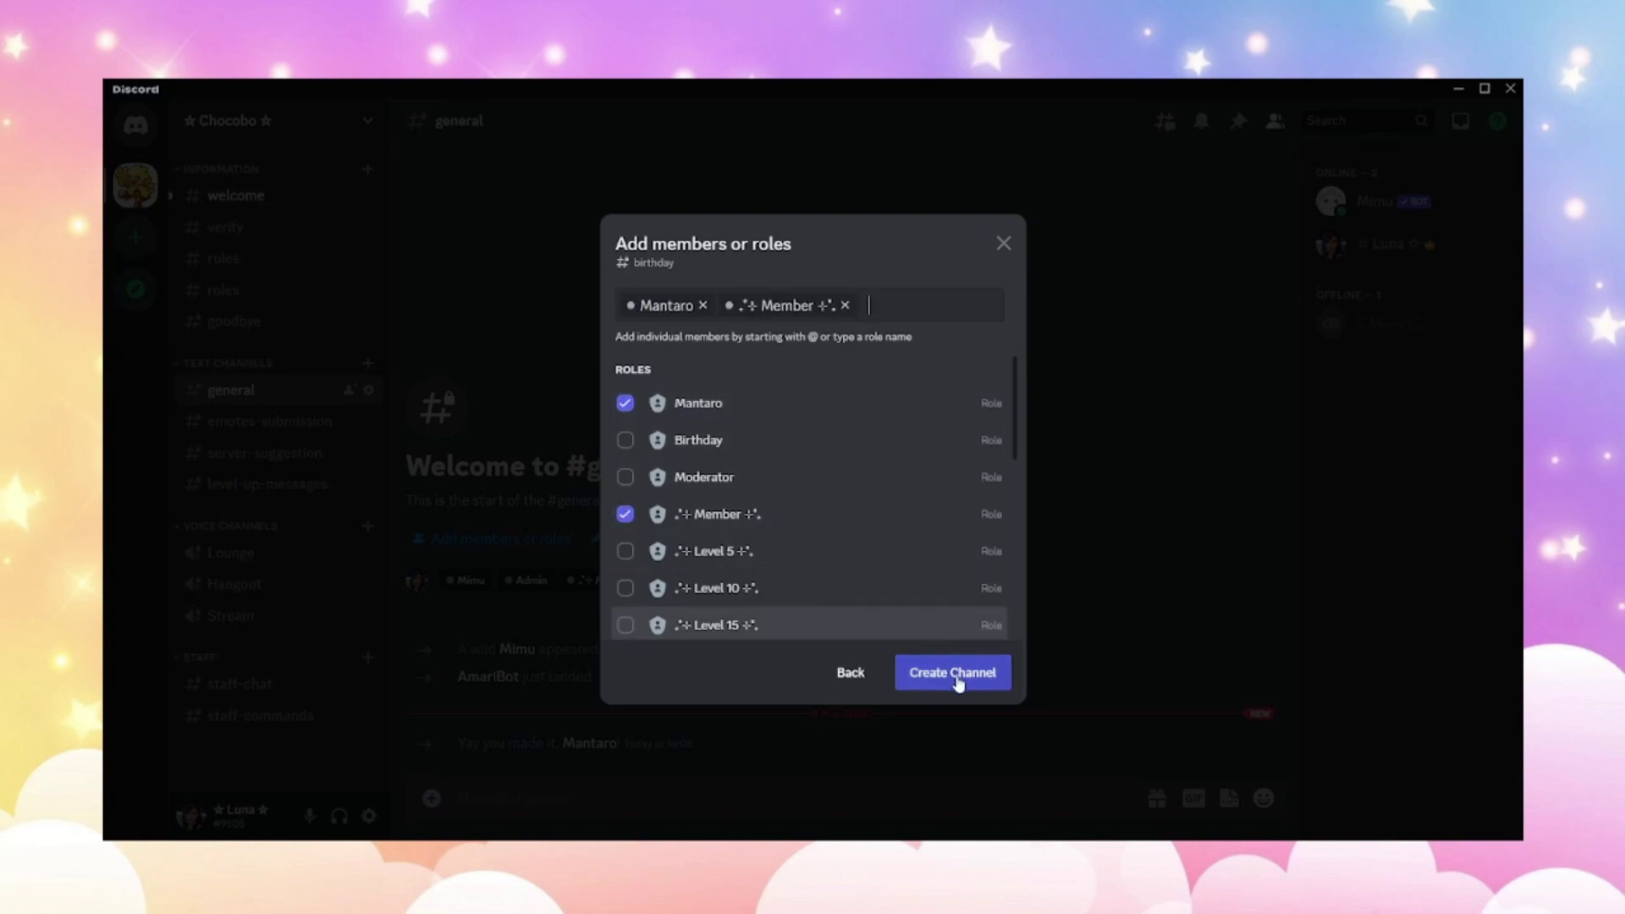
click(804, 476)
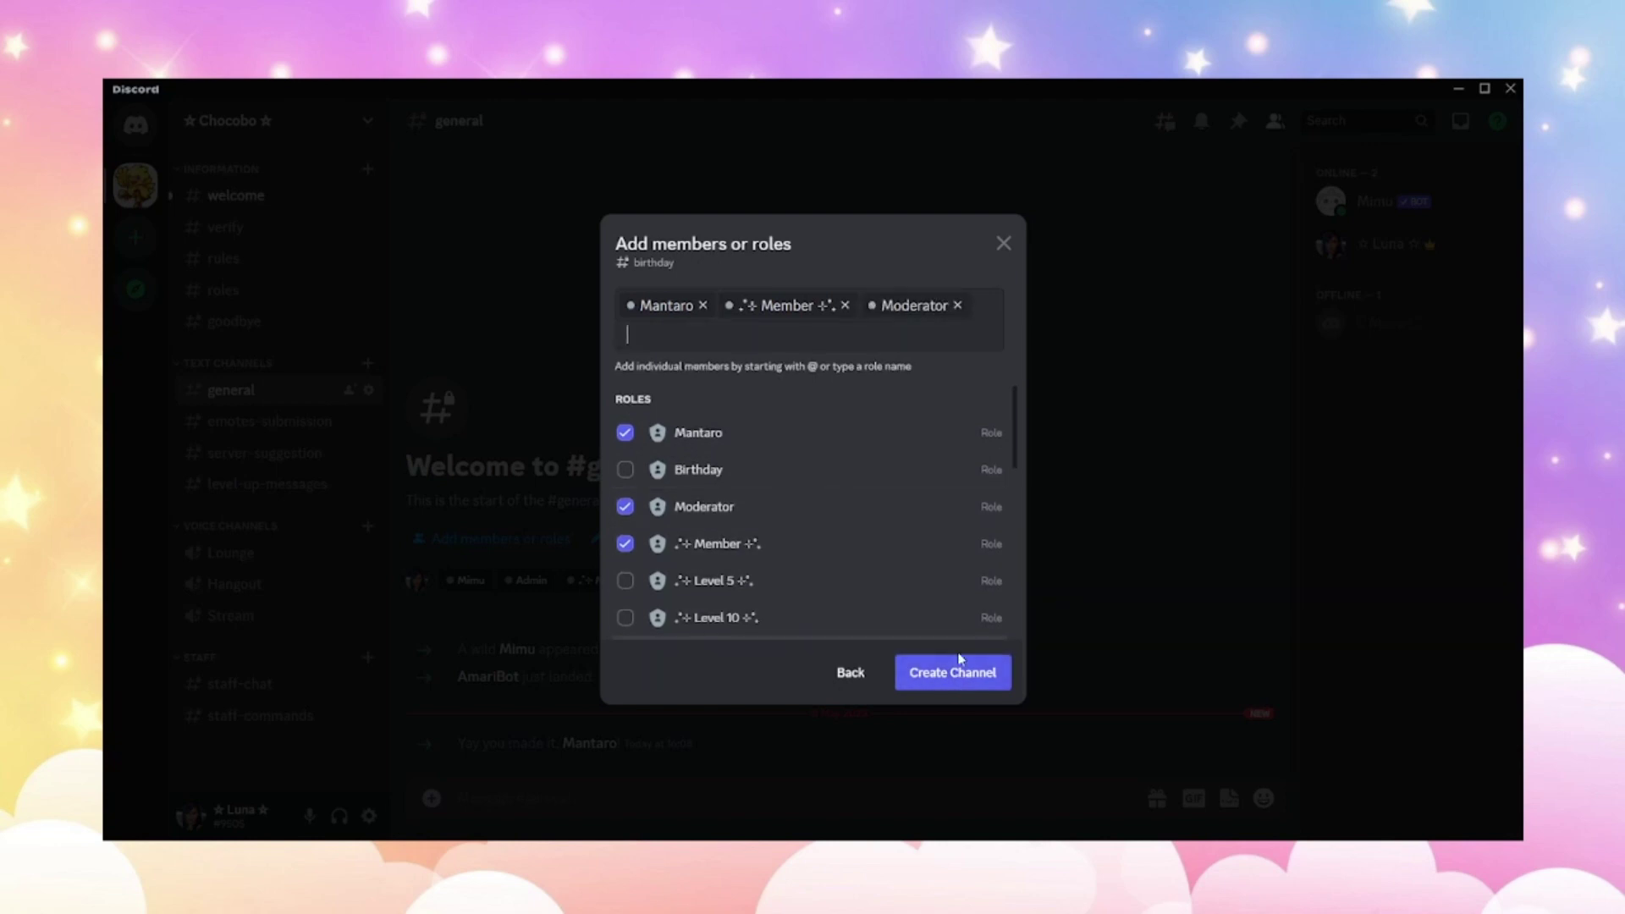
click(975, 685)
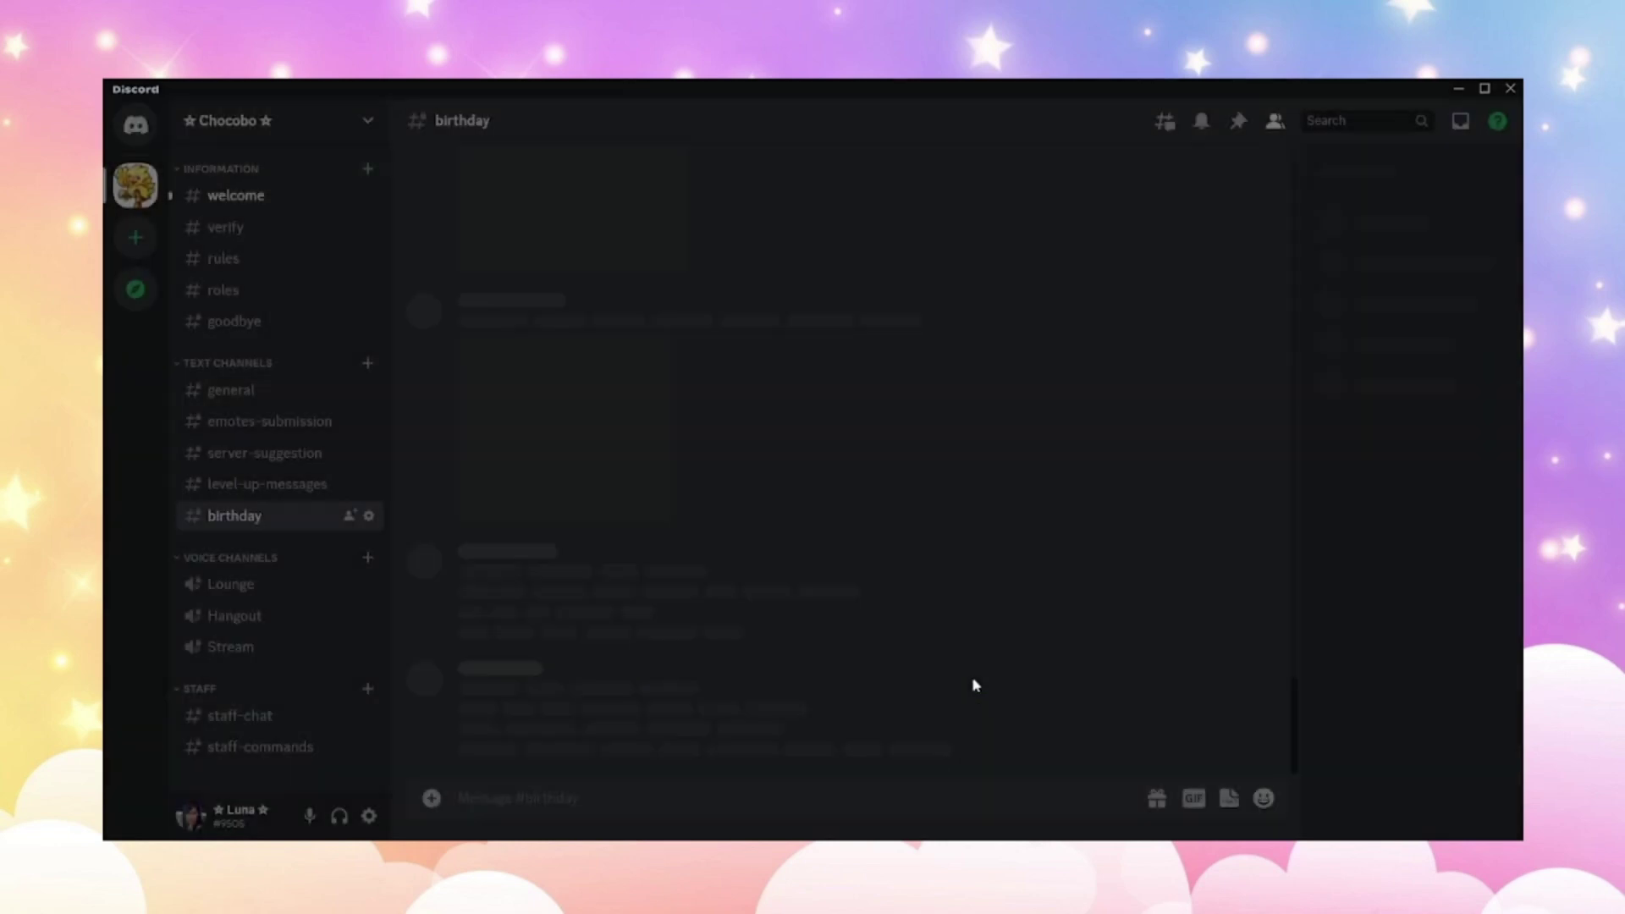
Step: Add the Mantaro role to the staff-commands channel's access permissions and leave the channel settings
click(292, 759)
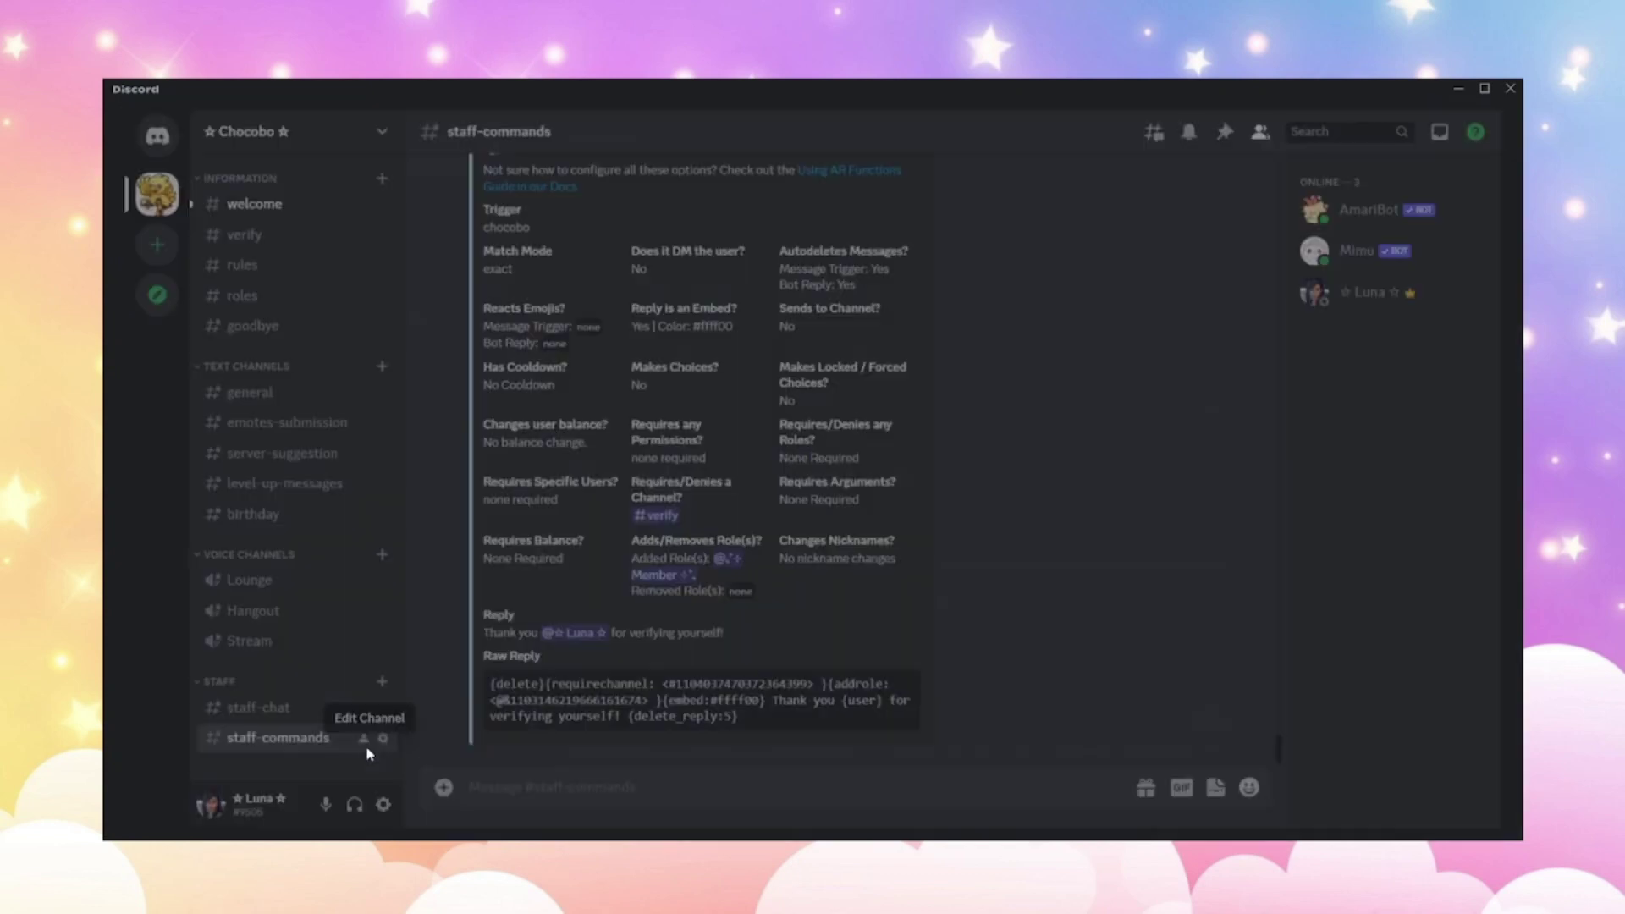
click(368, 748)
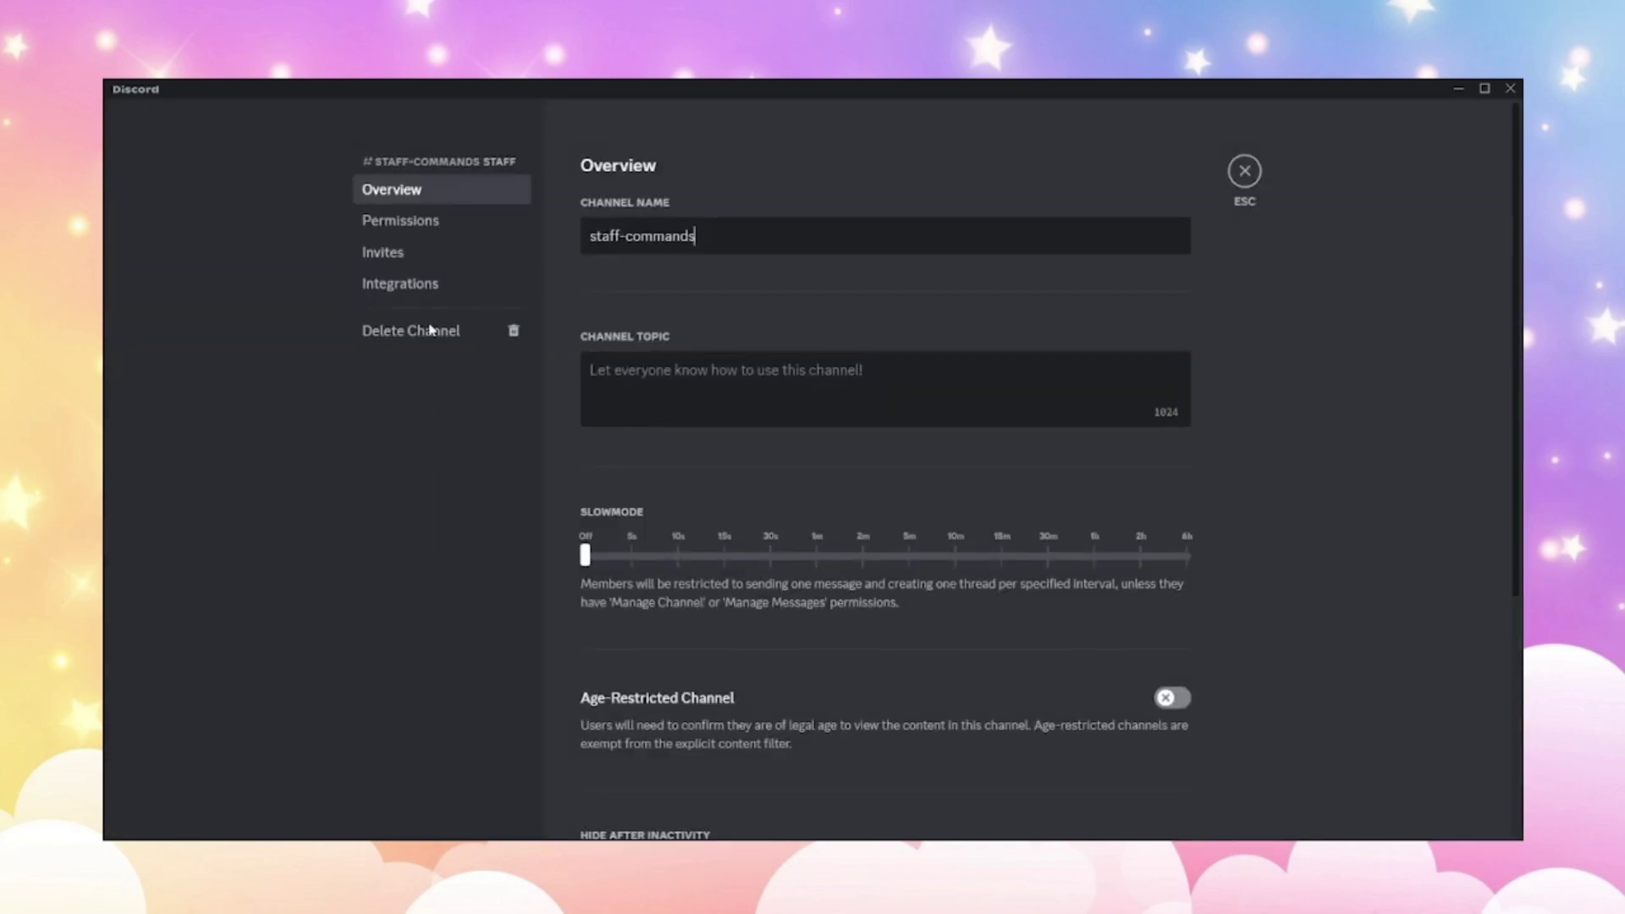
click(445, 225)
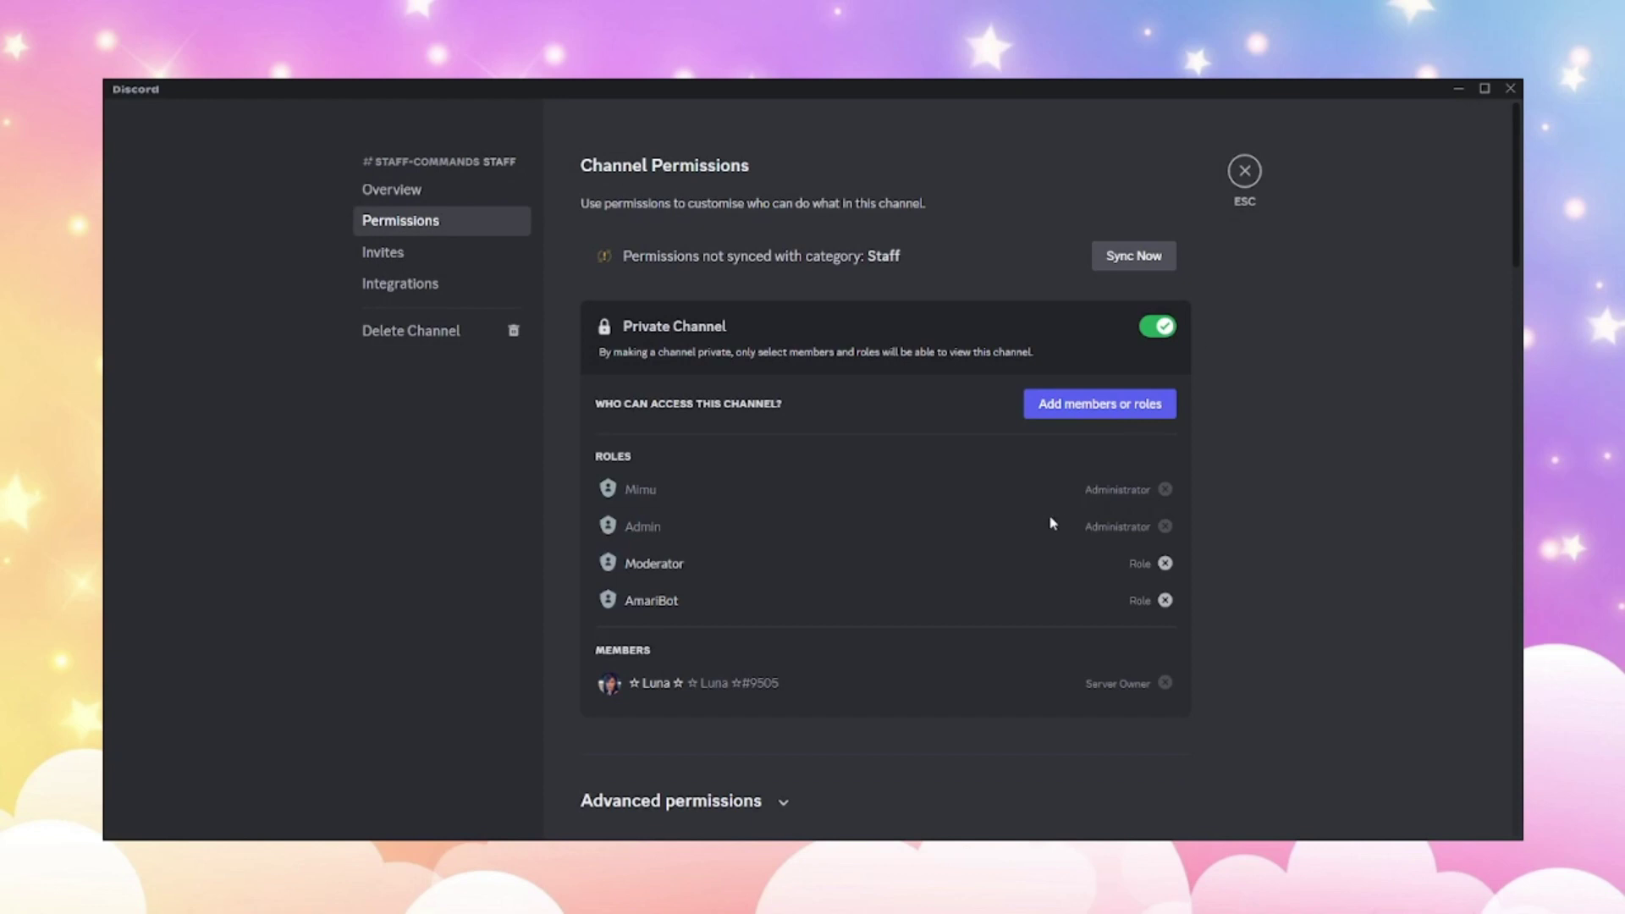
click(1132, 406)
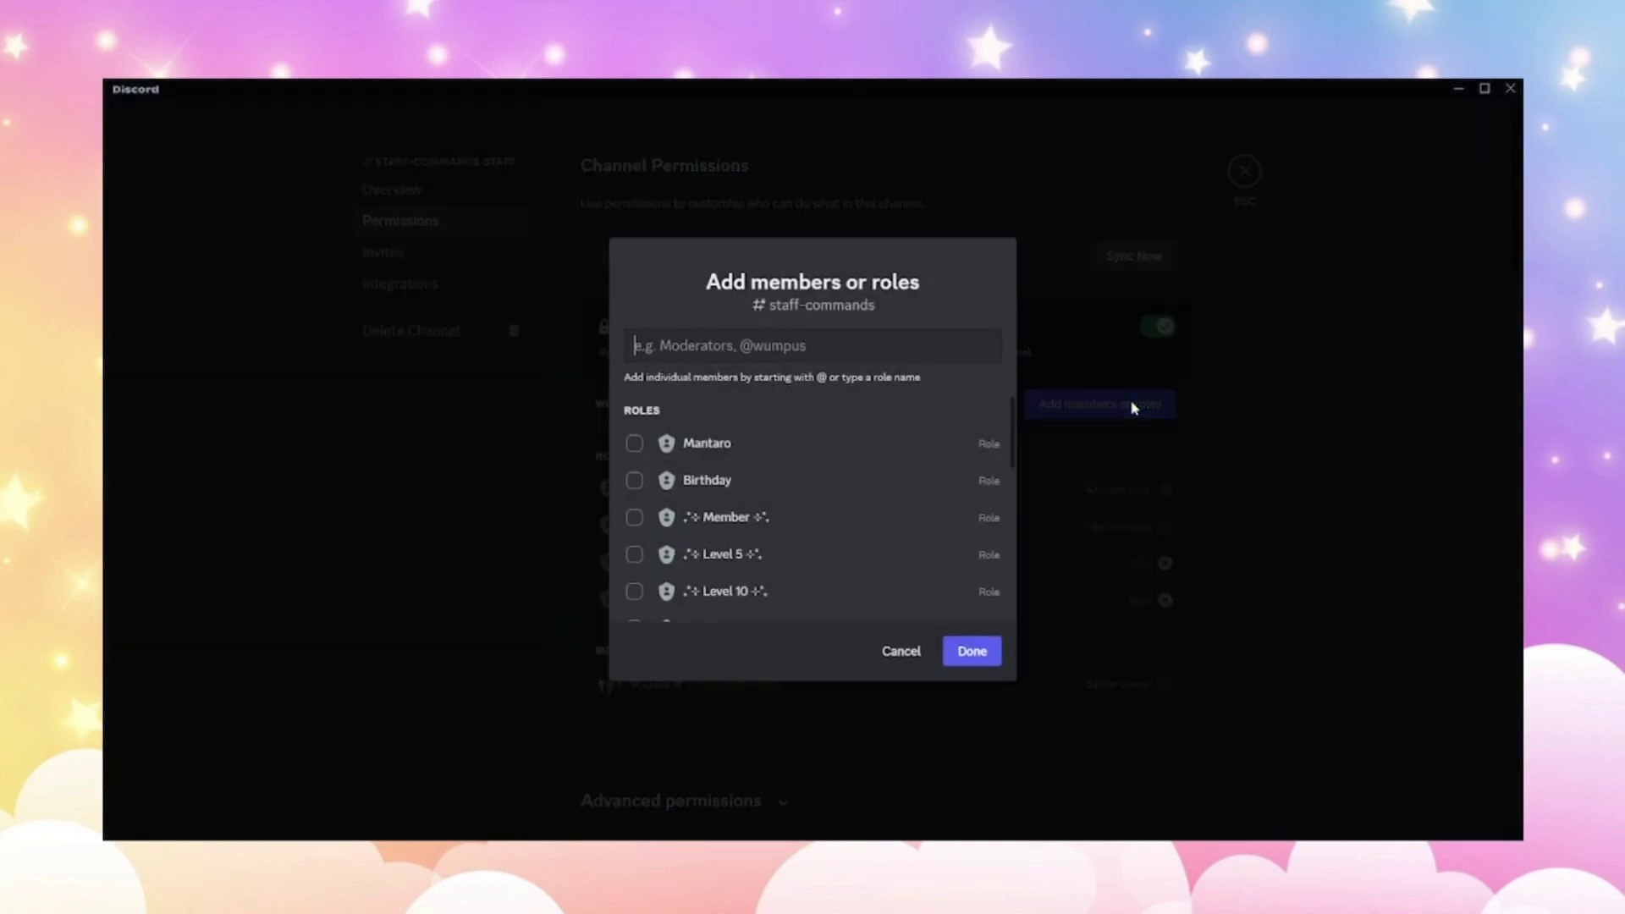
click(775, 453)
click(972, 653)
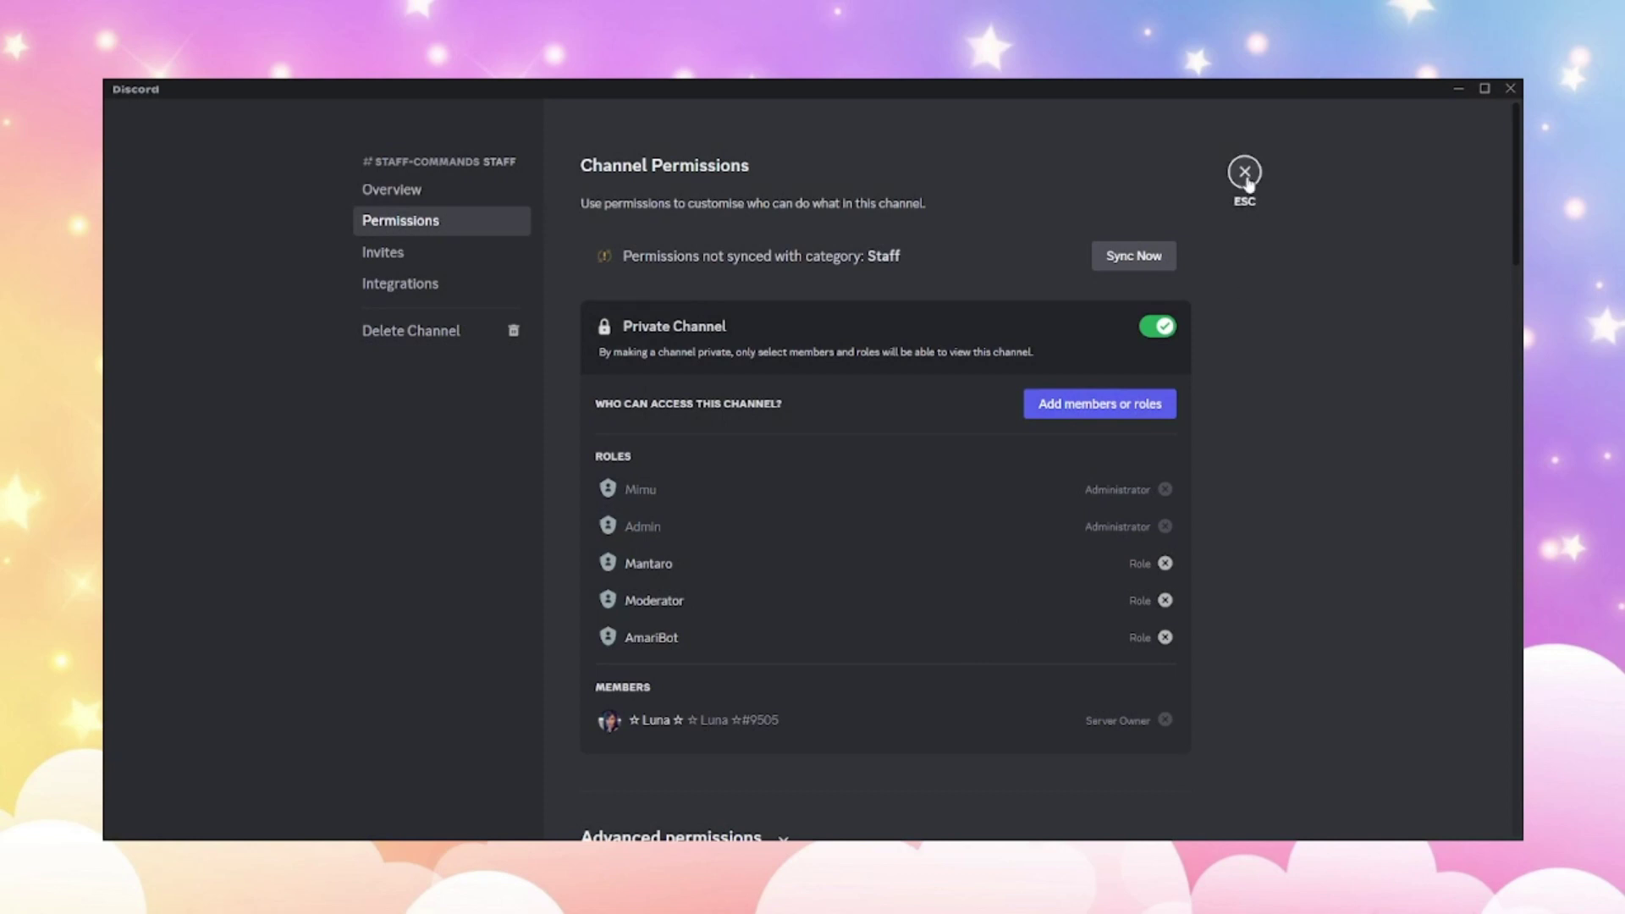
click(1244, 171)
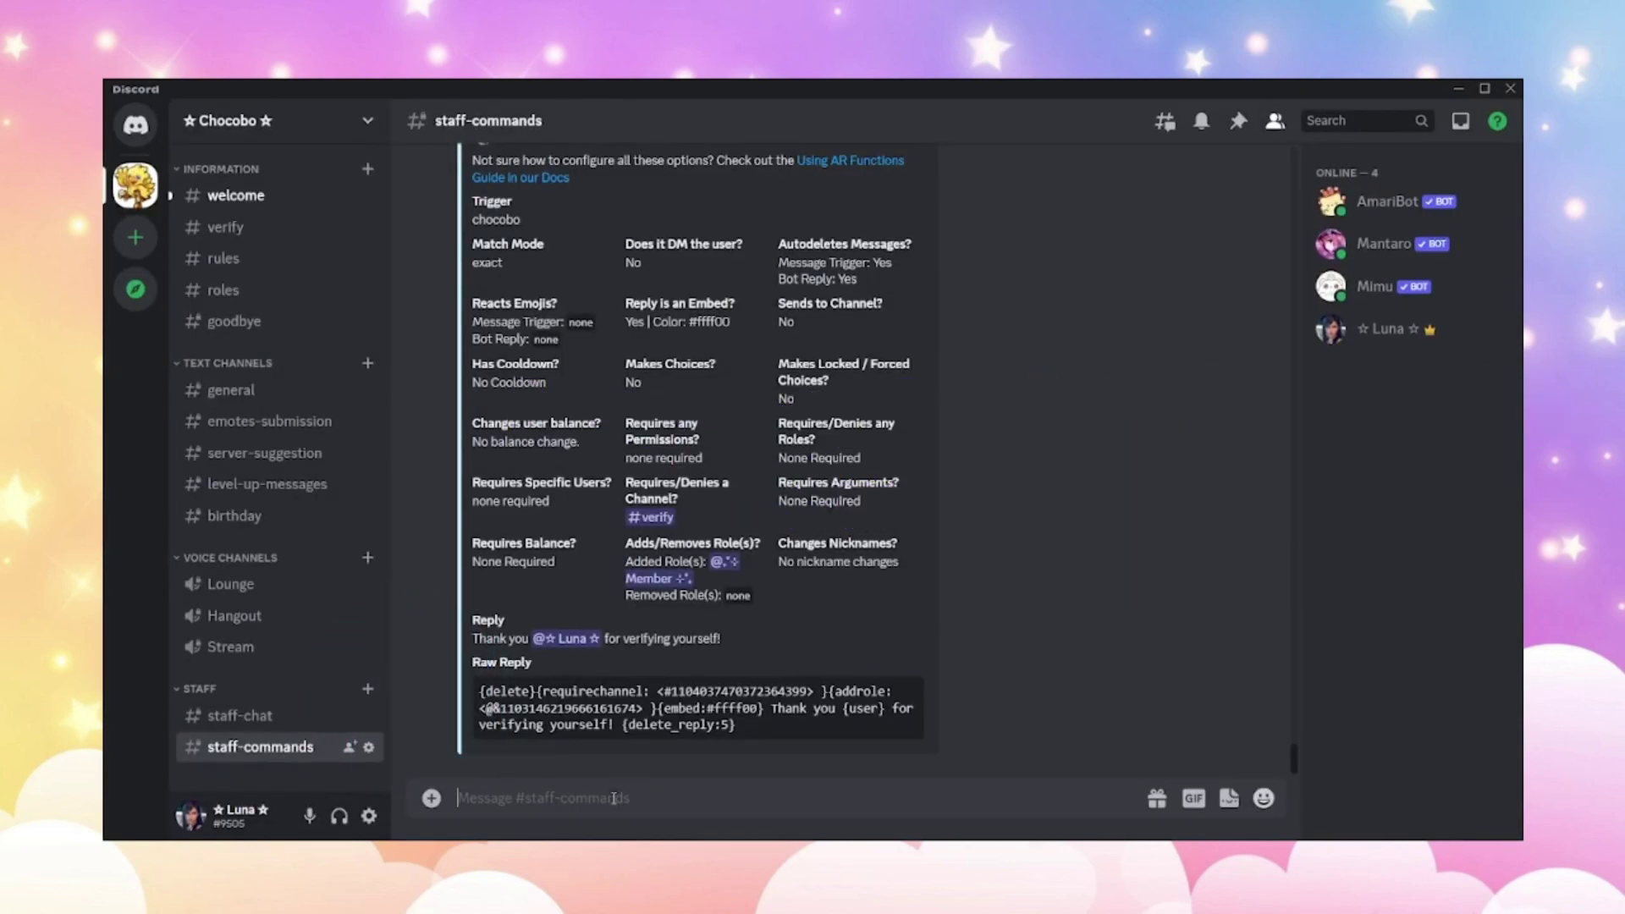
text(->)
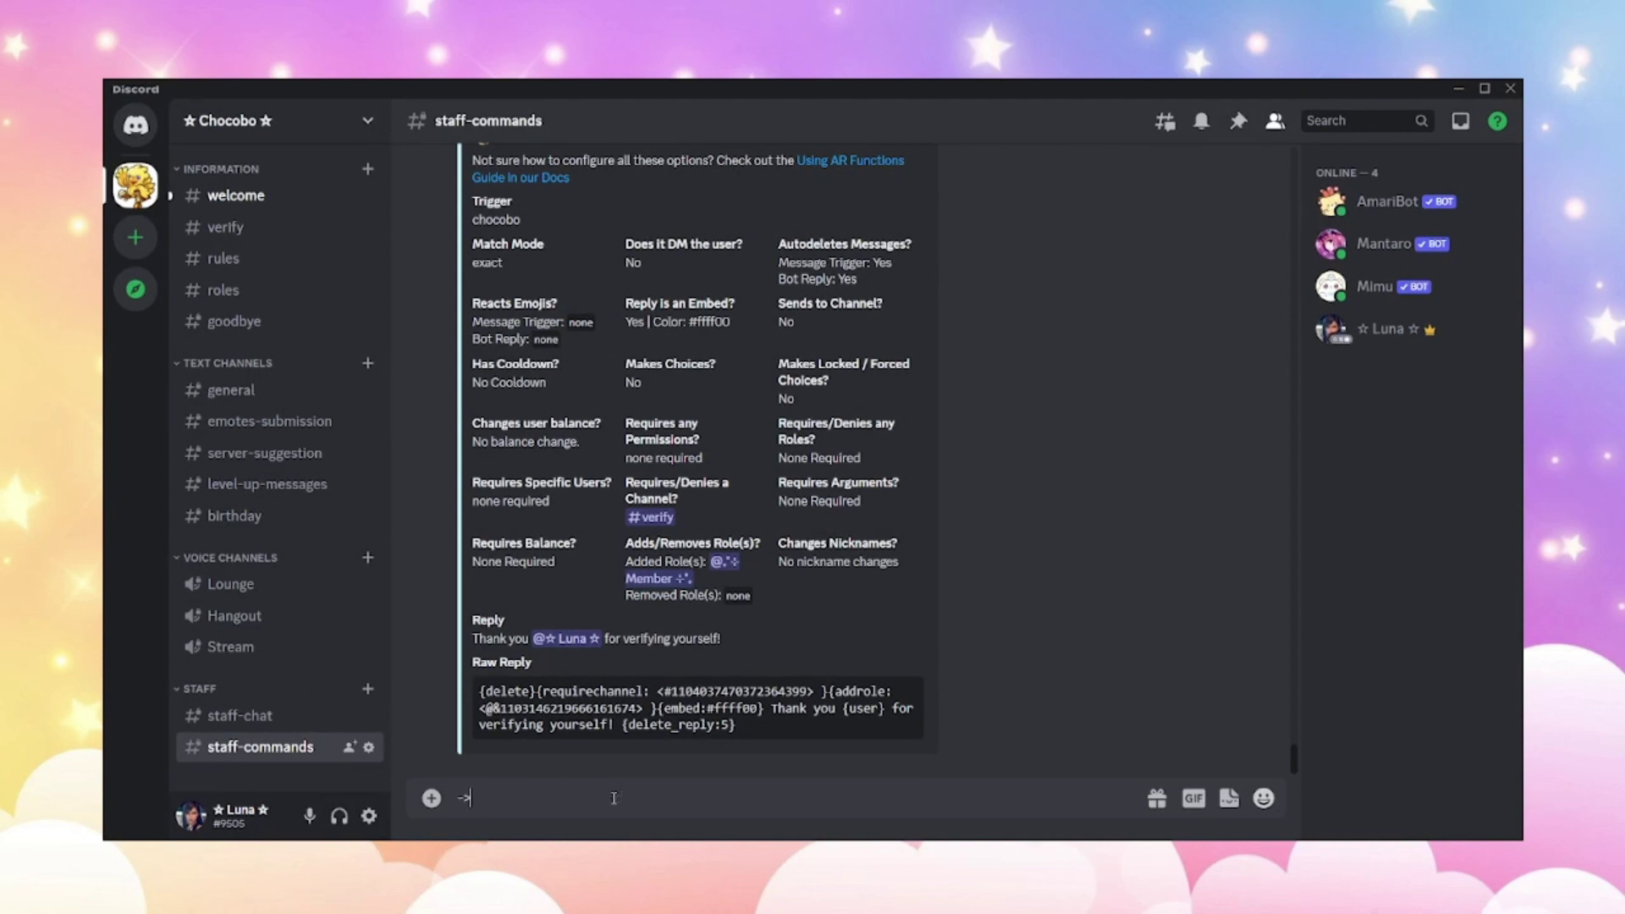
text(opts birthday enbable #)
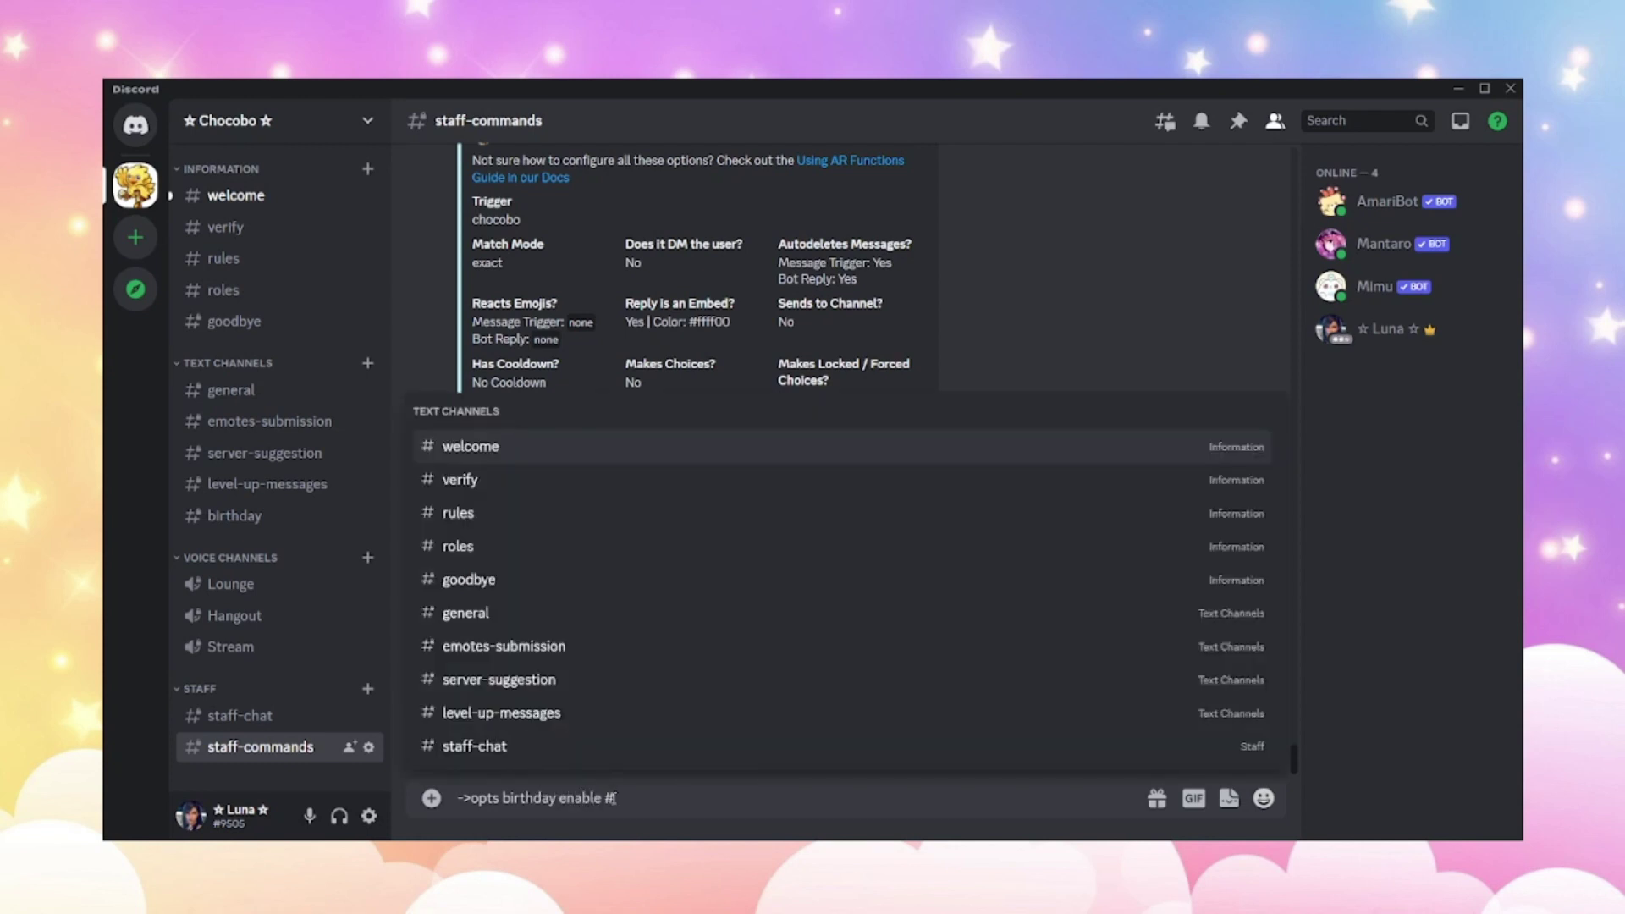
text(birth)
key(Tab)
text(@)
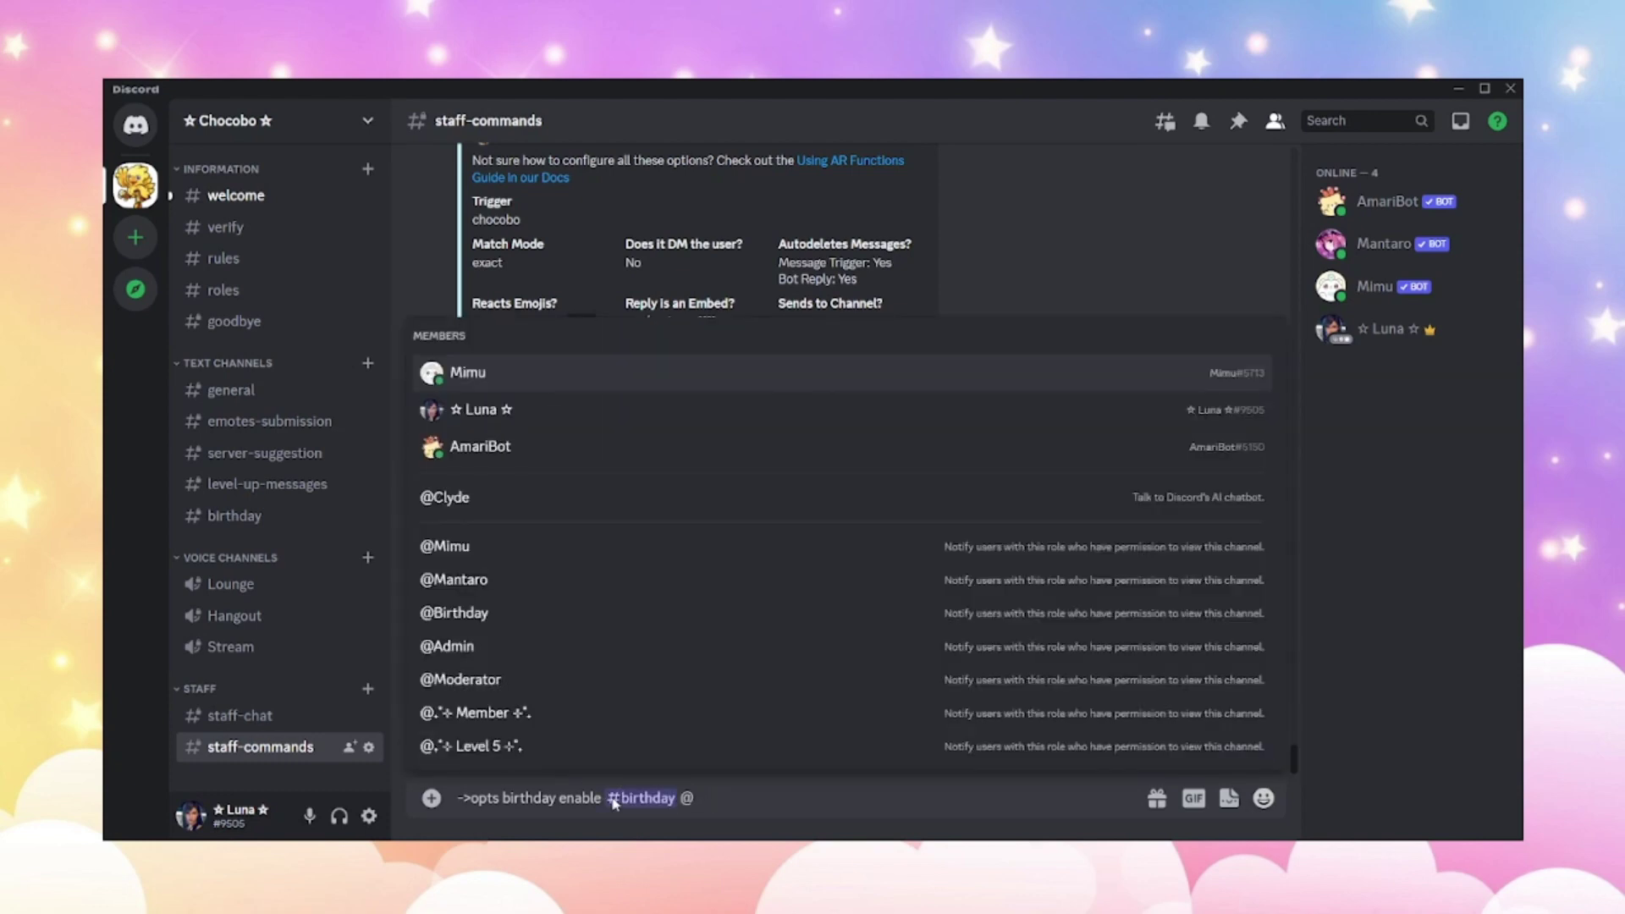
text(birth)
key(Tab)
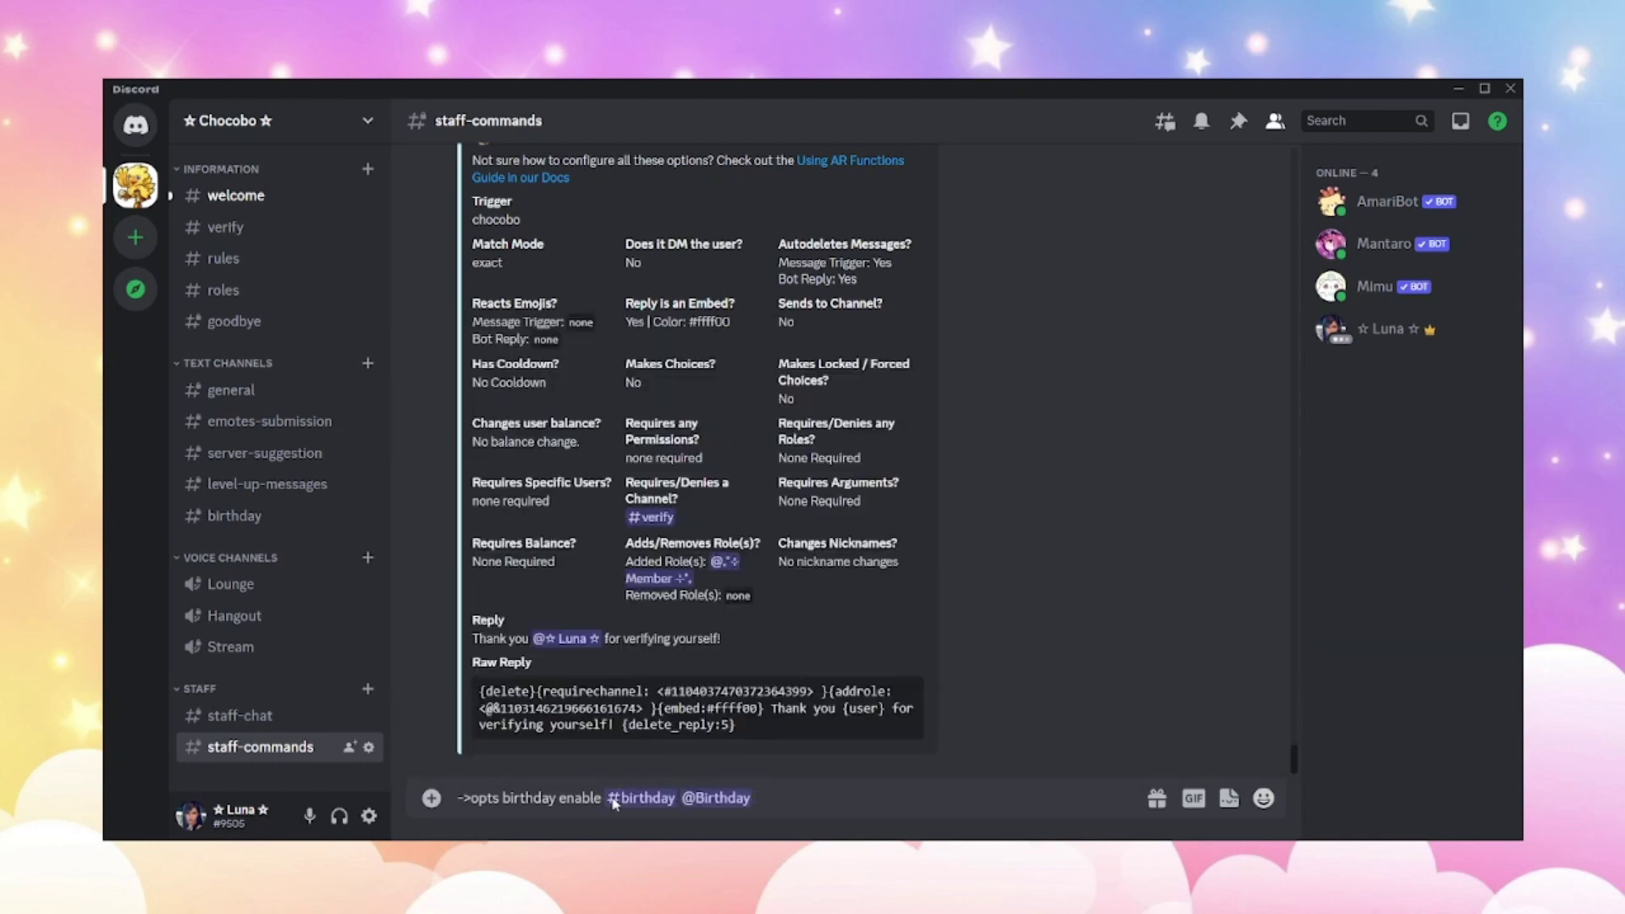
key(Return)
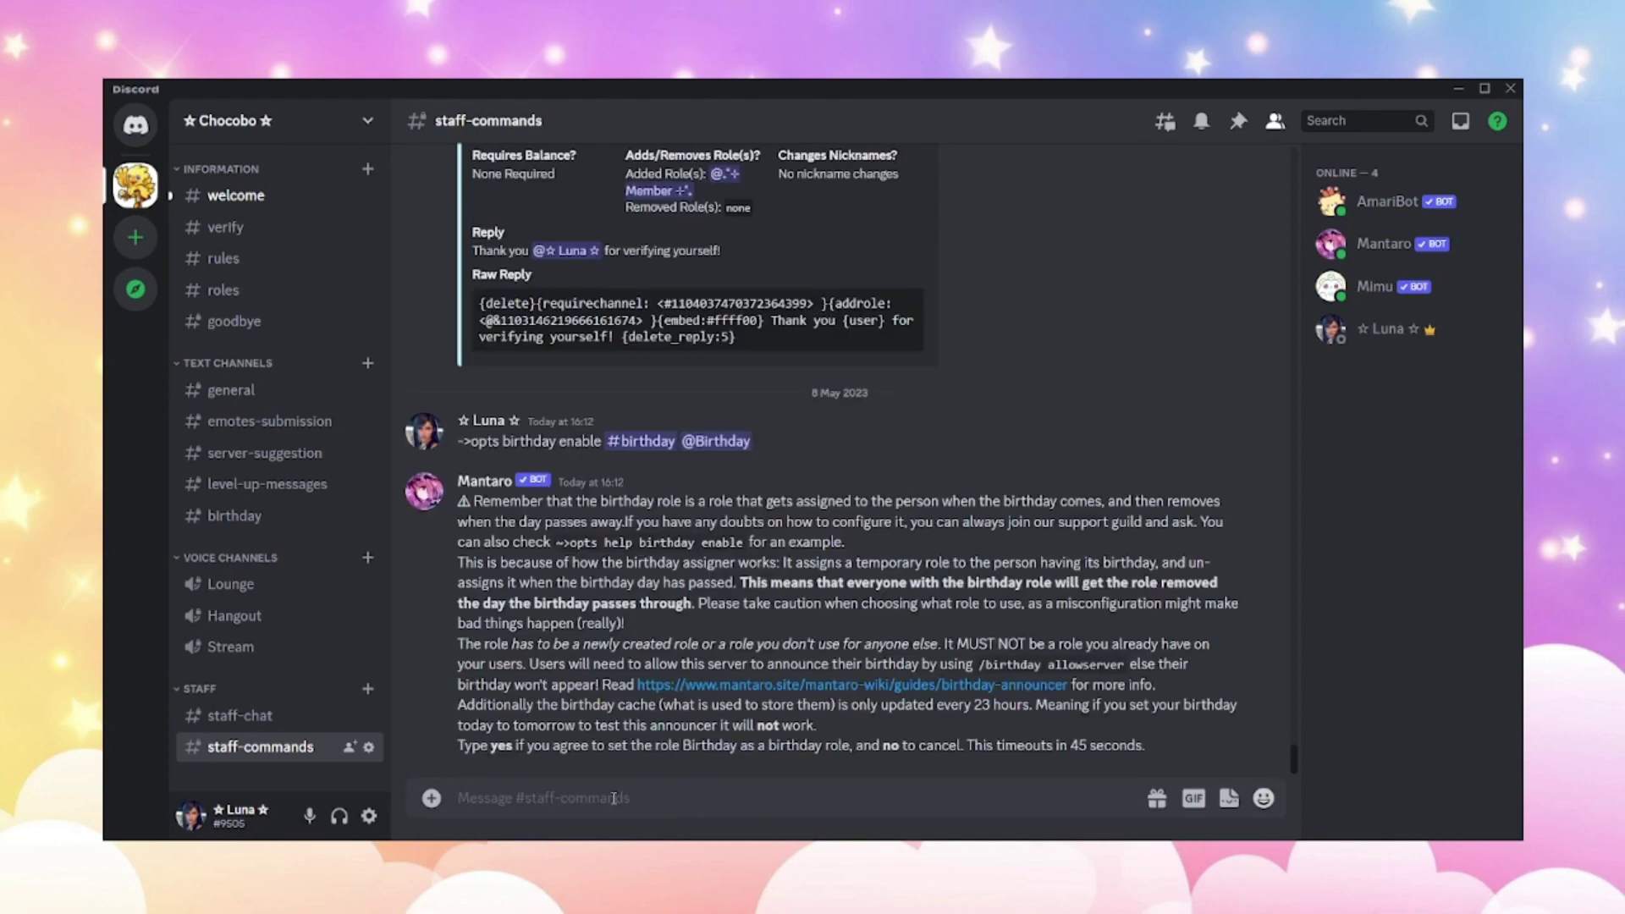
text(yes)
key(Return)
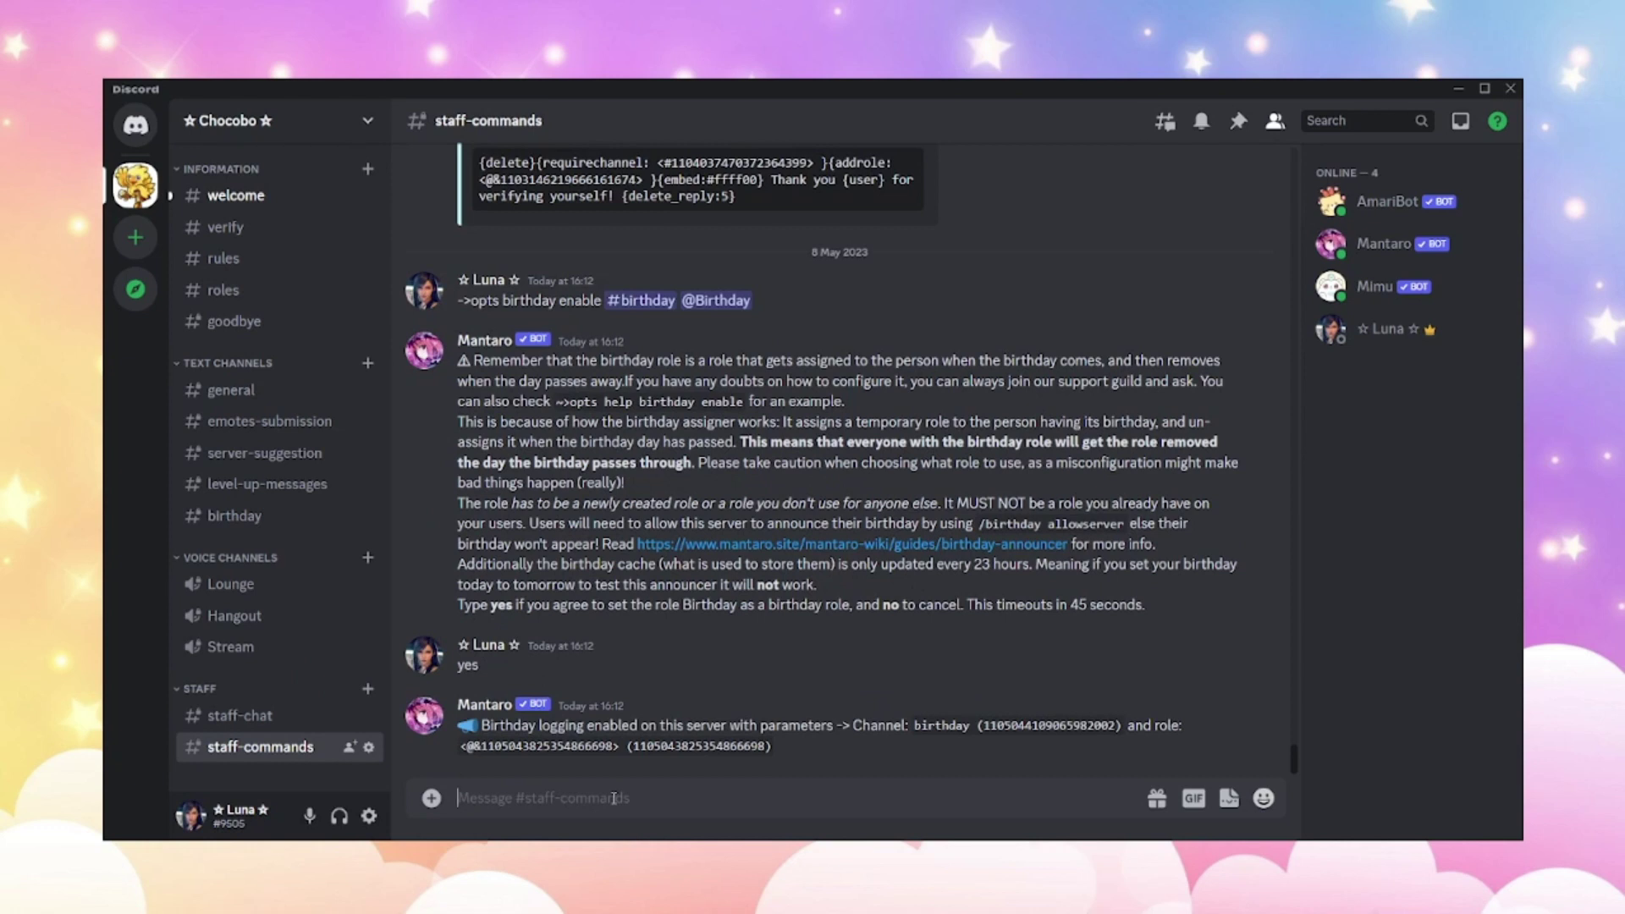
Step: Set the server's birthday message by sending "~>opts birthday message set Happy Birthday $(user)!"
text(->)
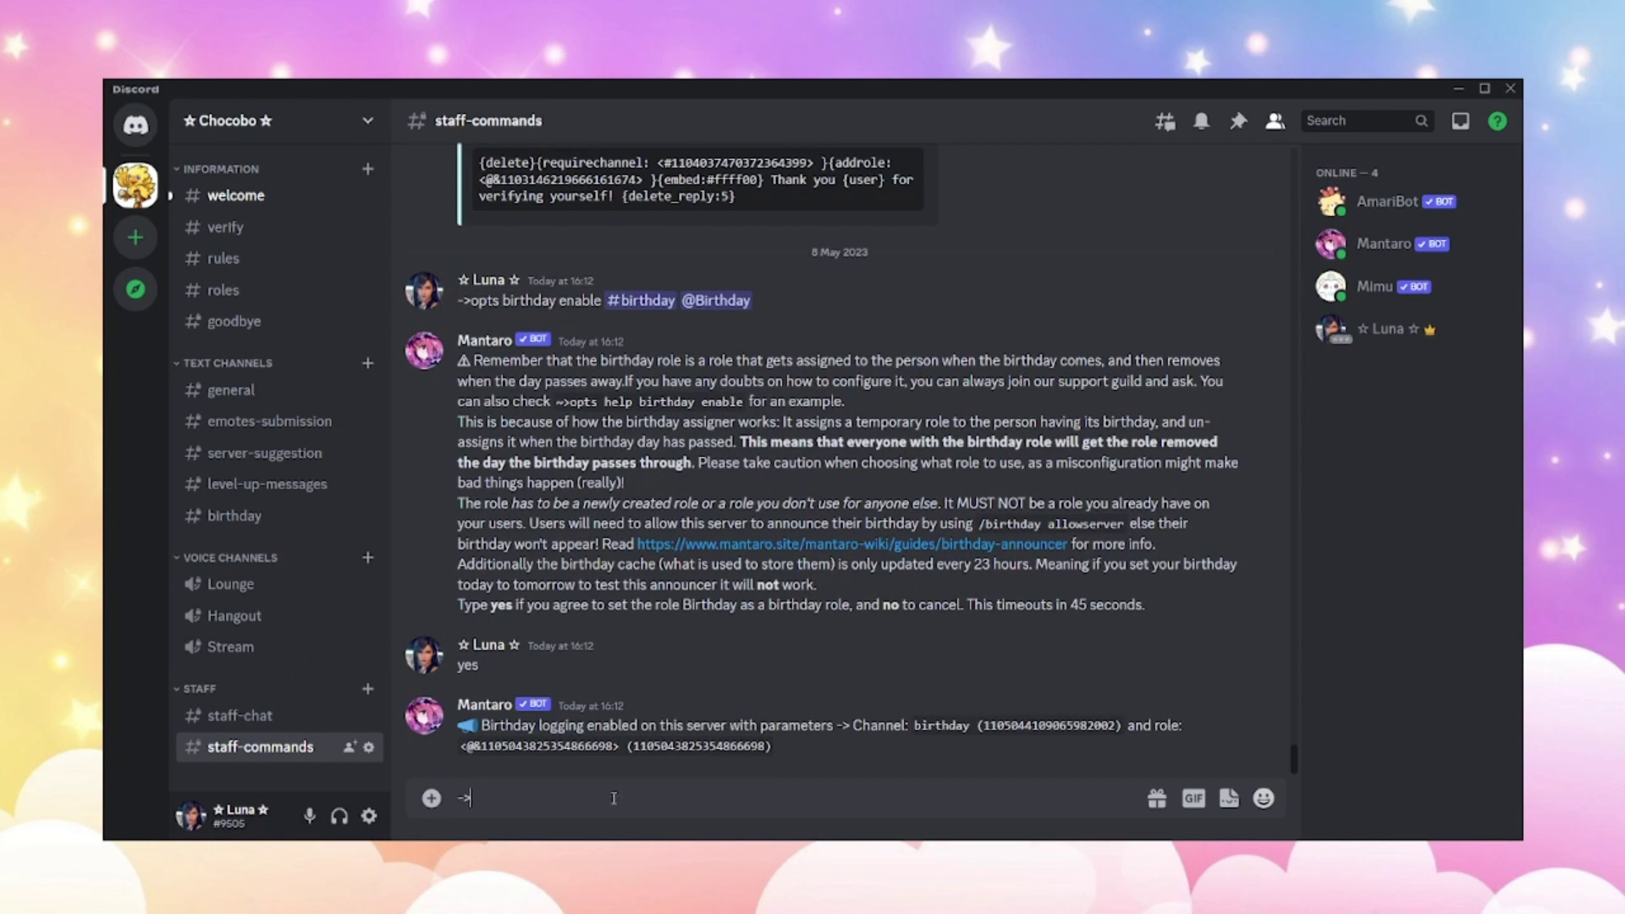
text(opts b)
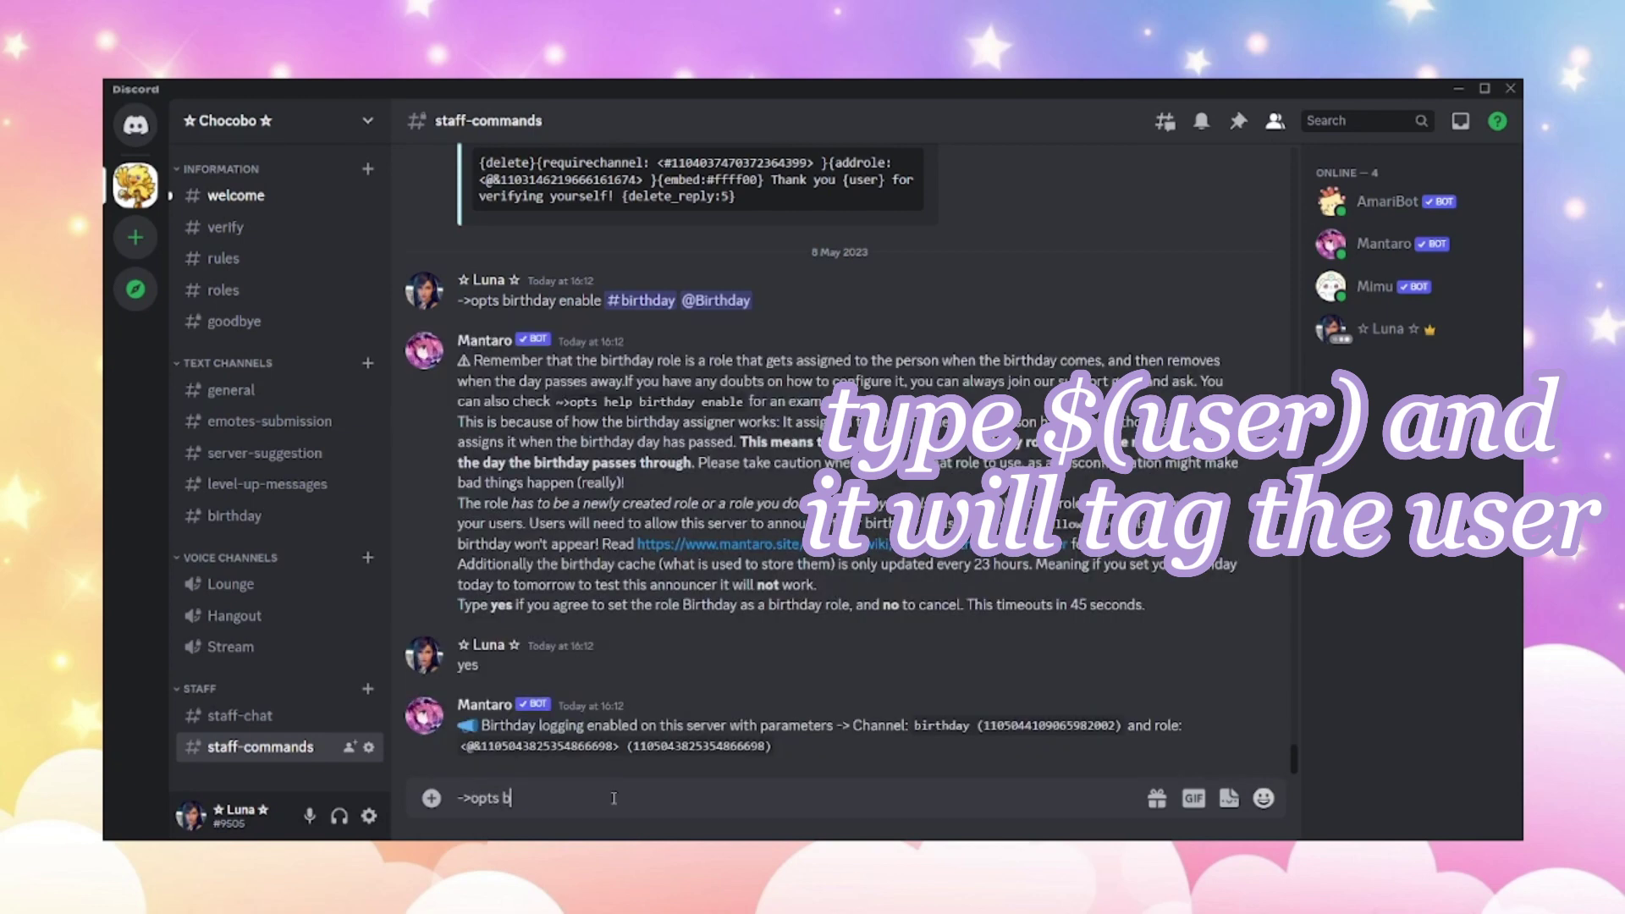
text(irthday me)
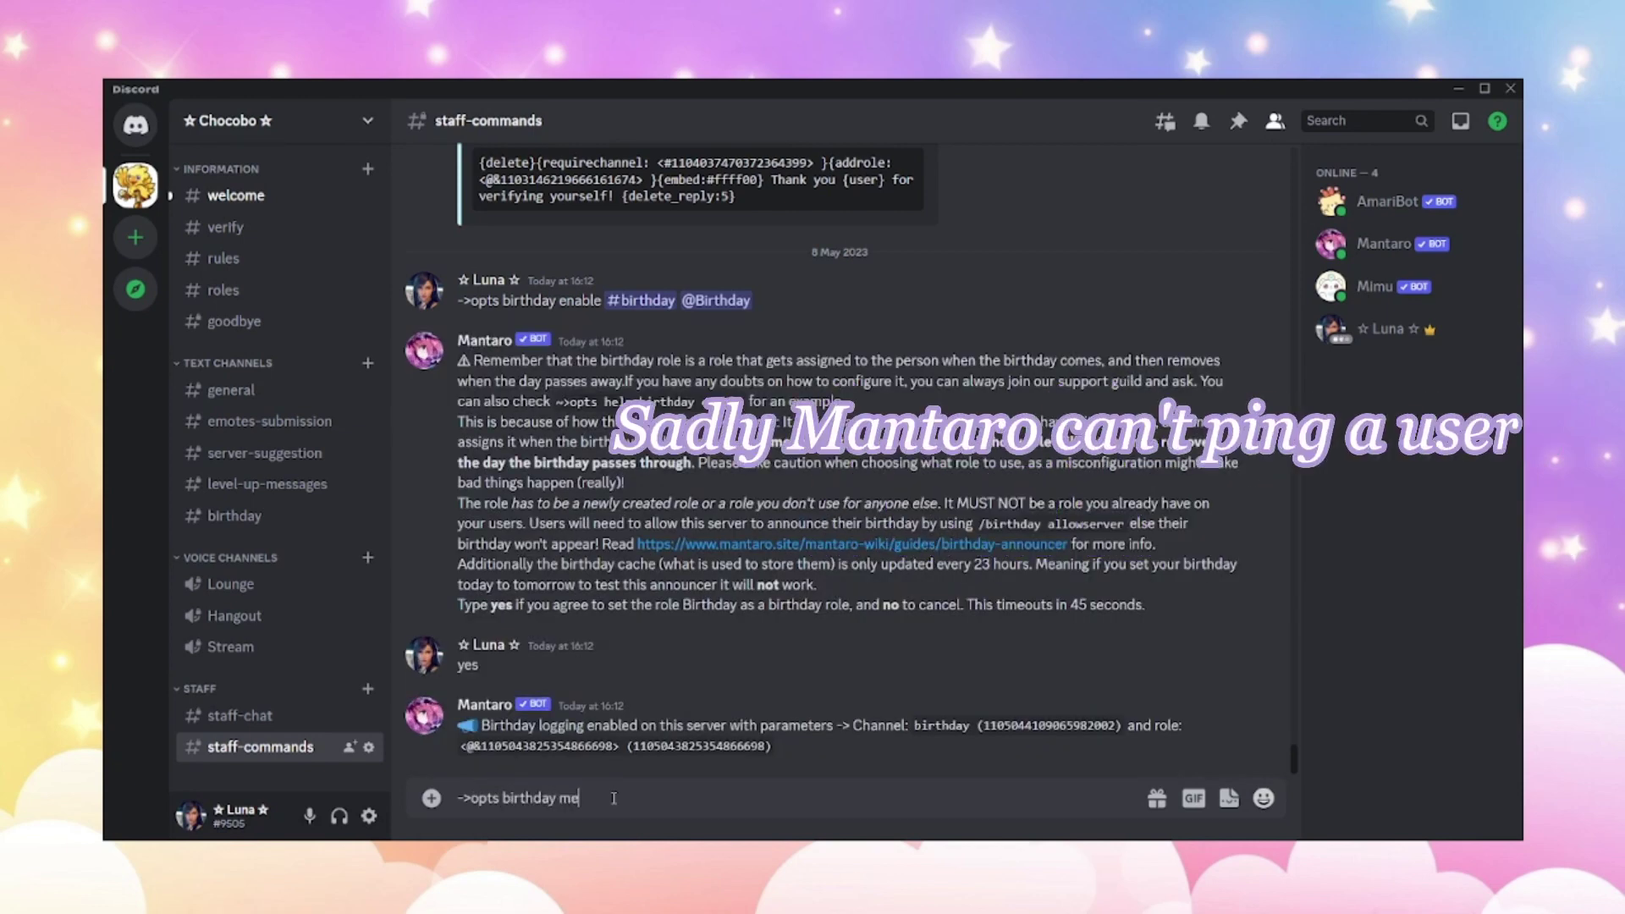
text(ssage set)
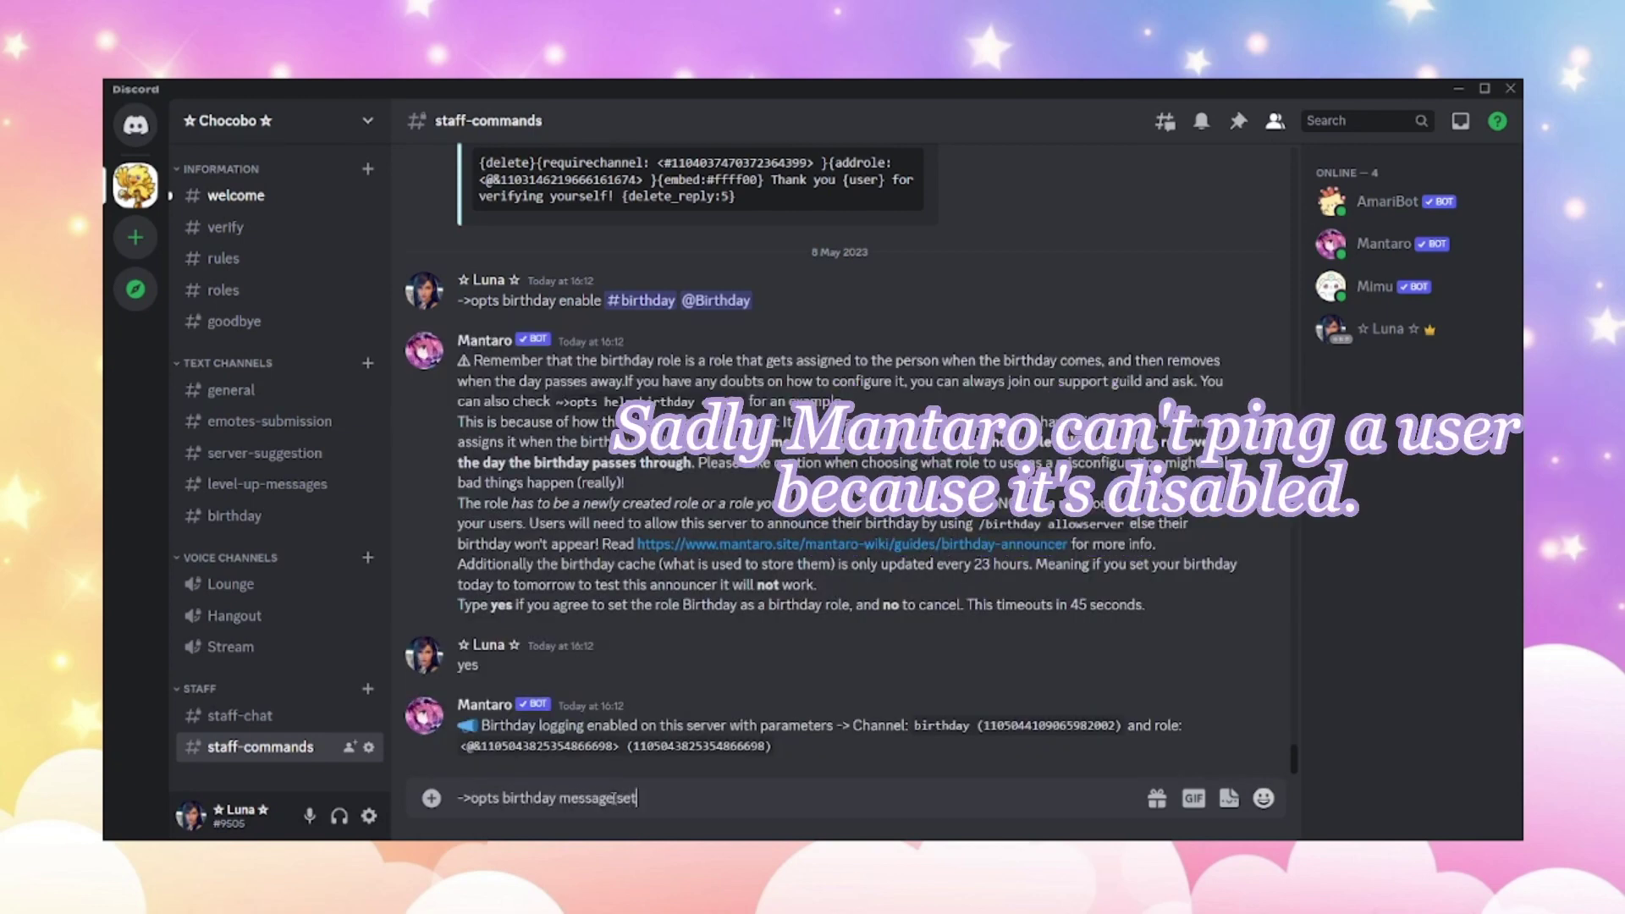
text( Ha)
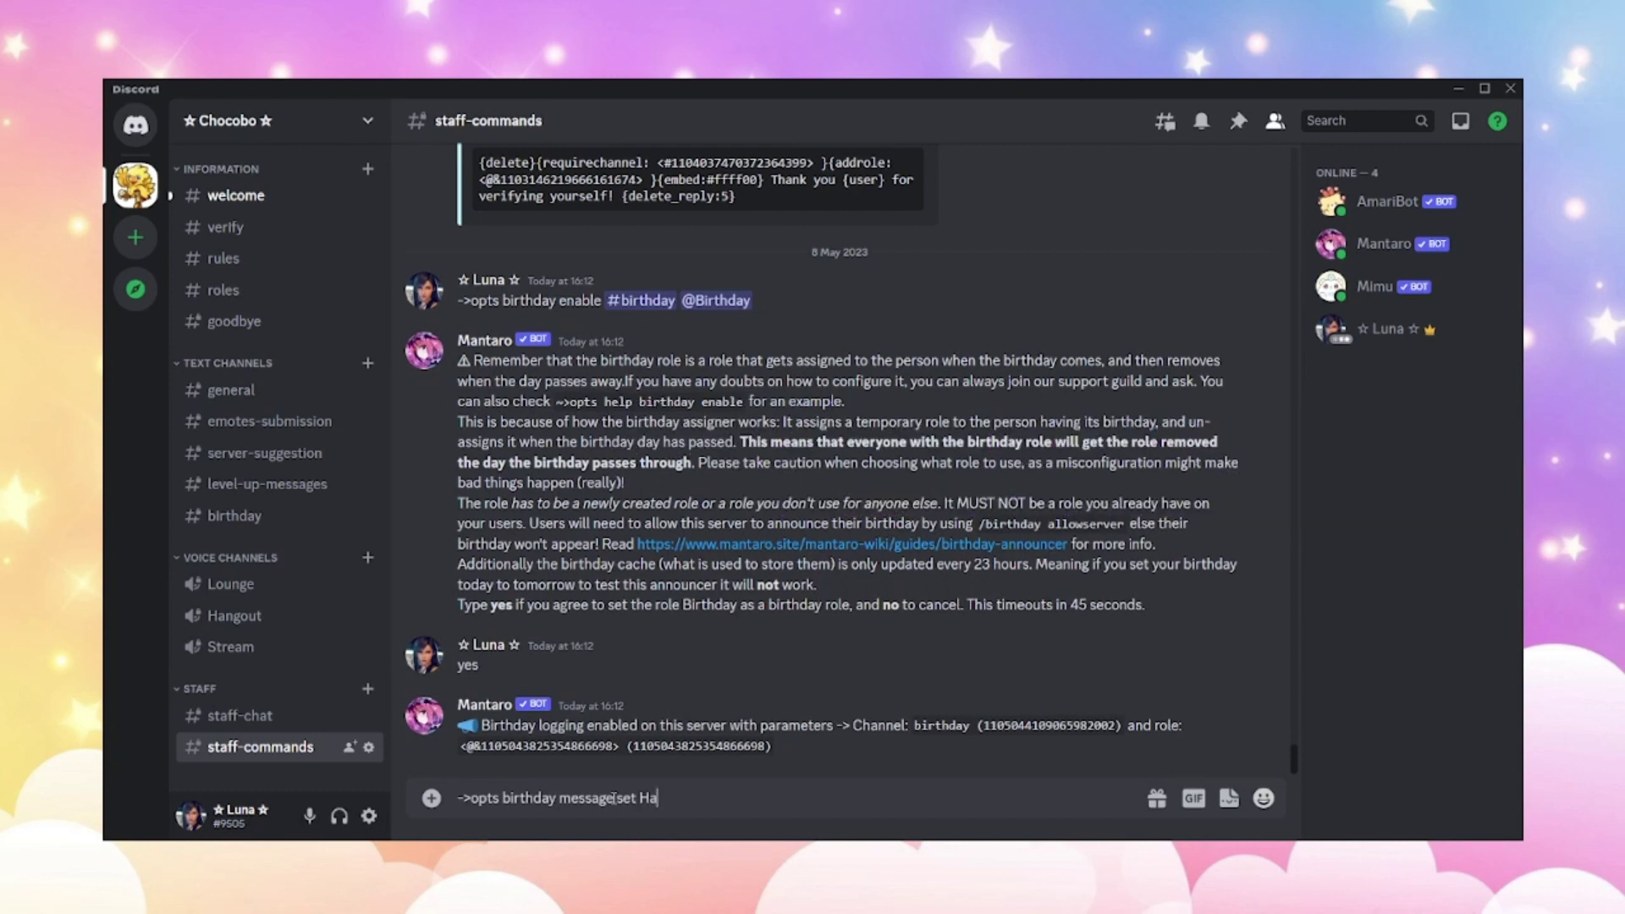
text(ppy Birthday #)
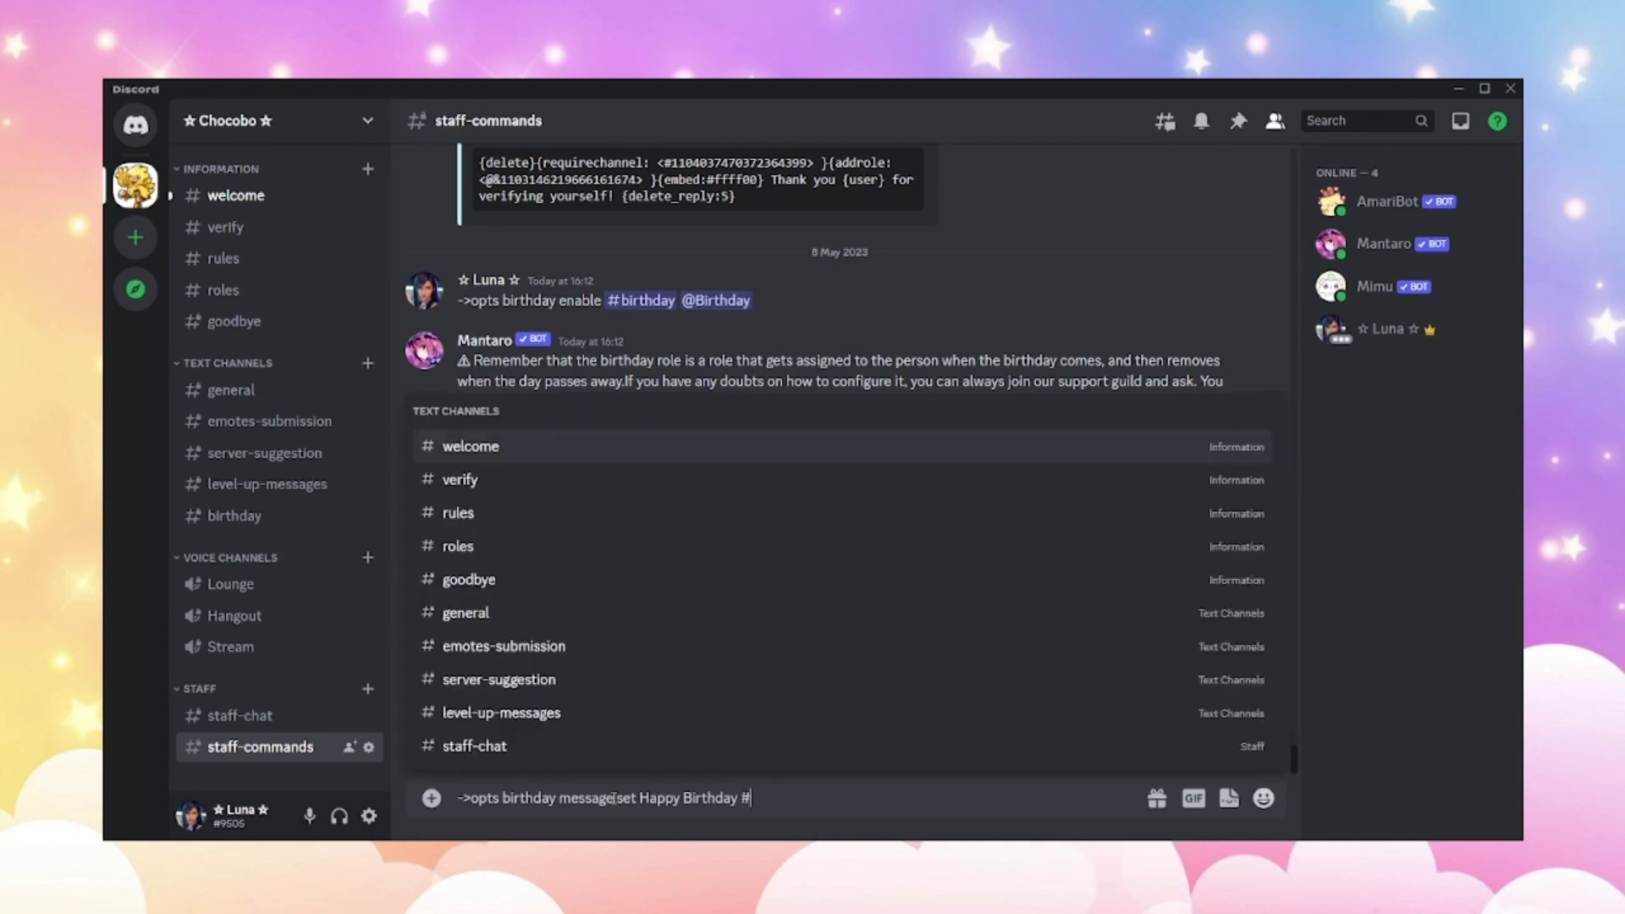
key(BackSpace)
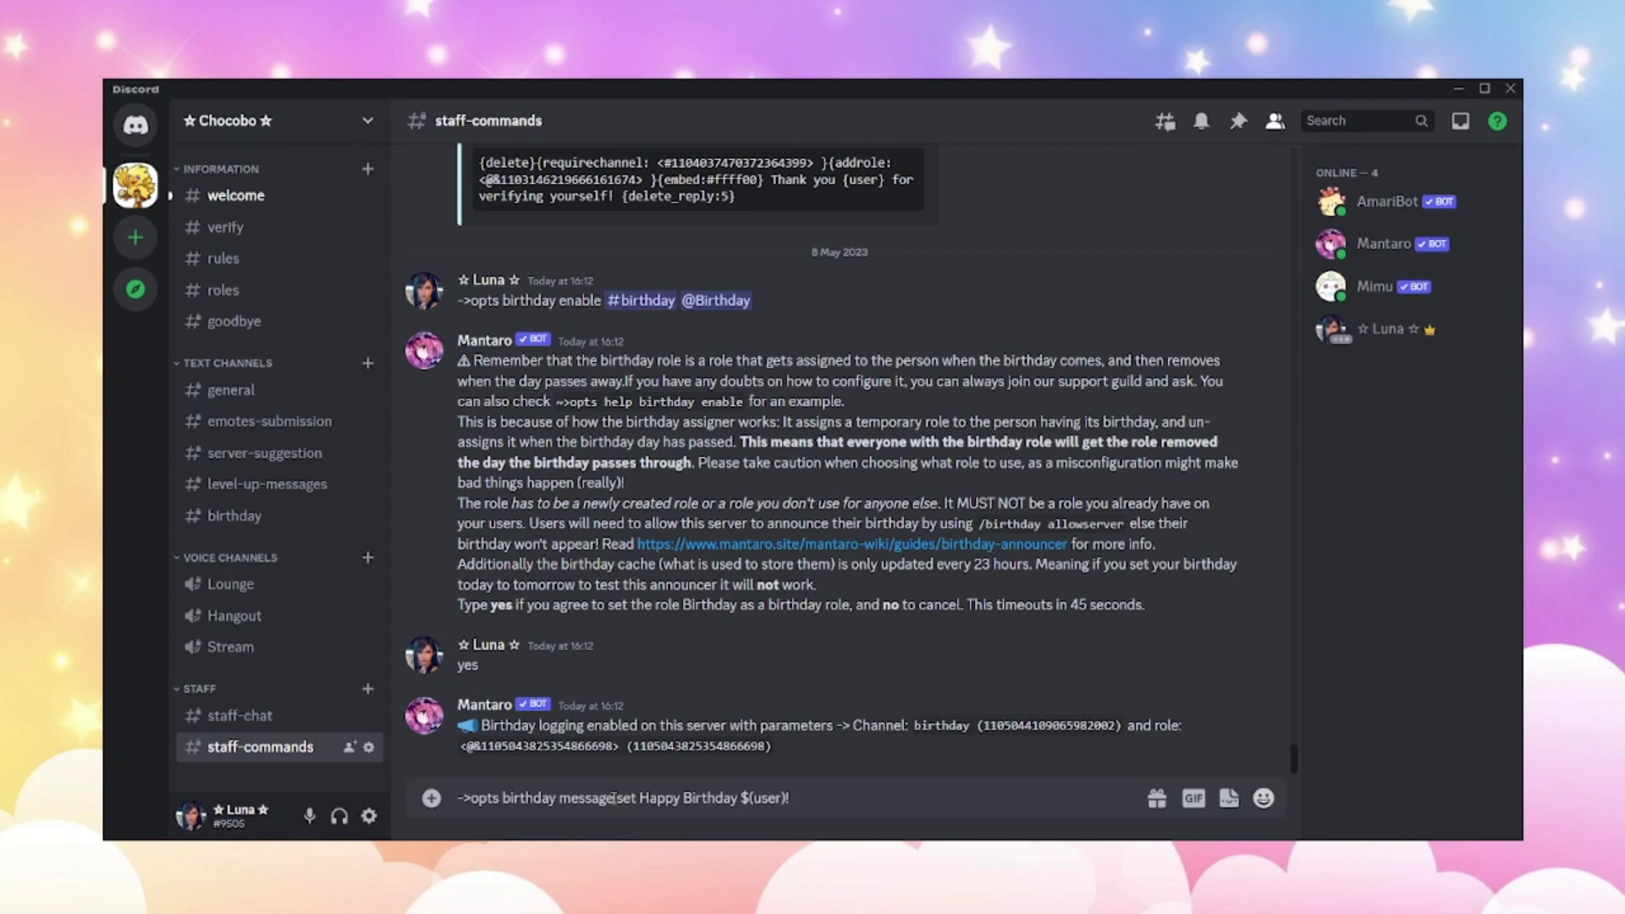
key(Return)
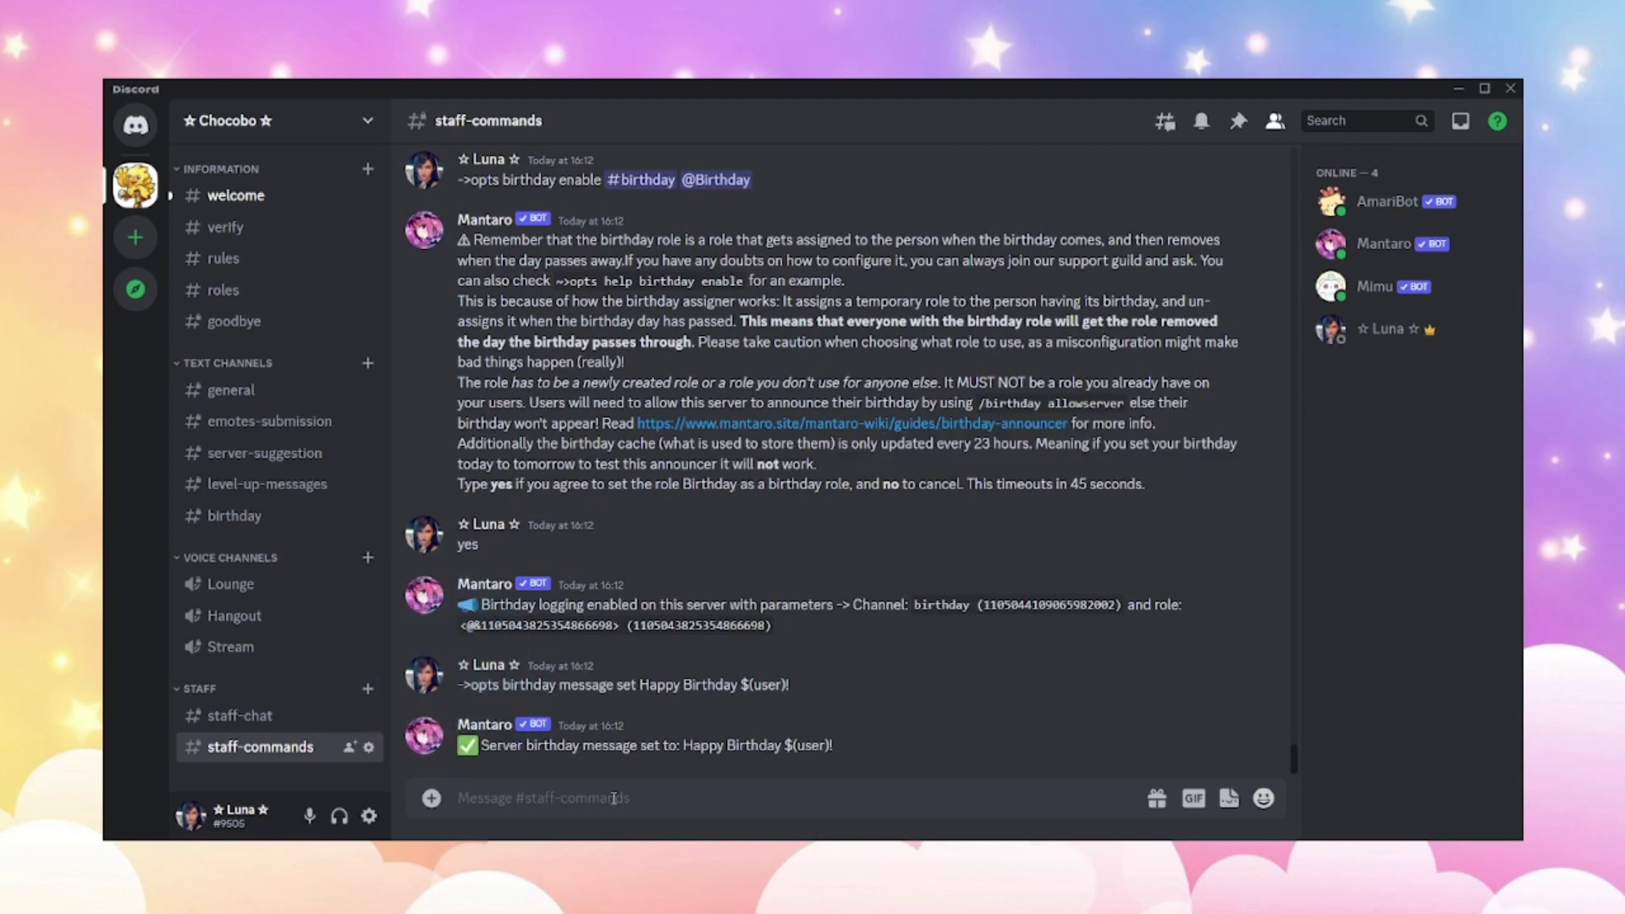
Step: Send "~>opts birthday test" with a mention of the server owner's account, and view the test message in the birthday channel
text(->opts)
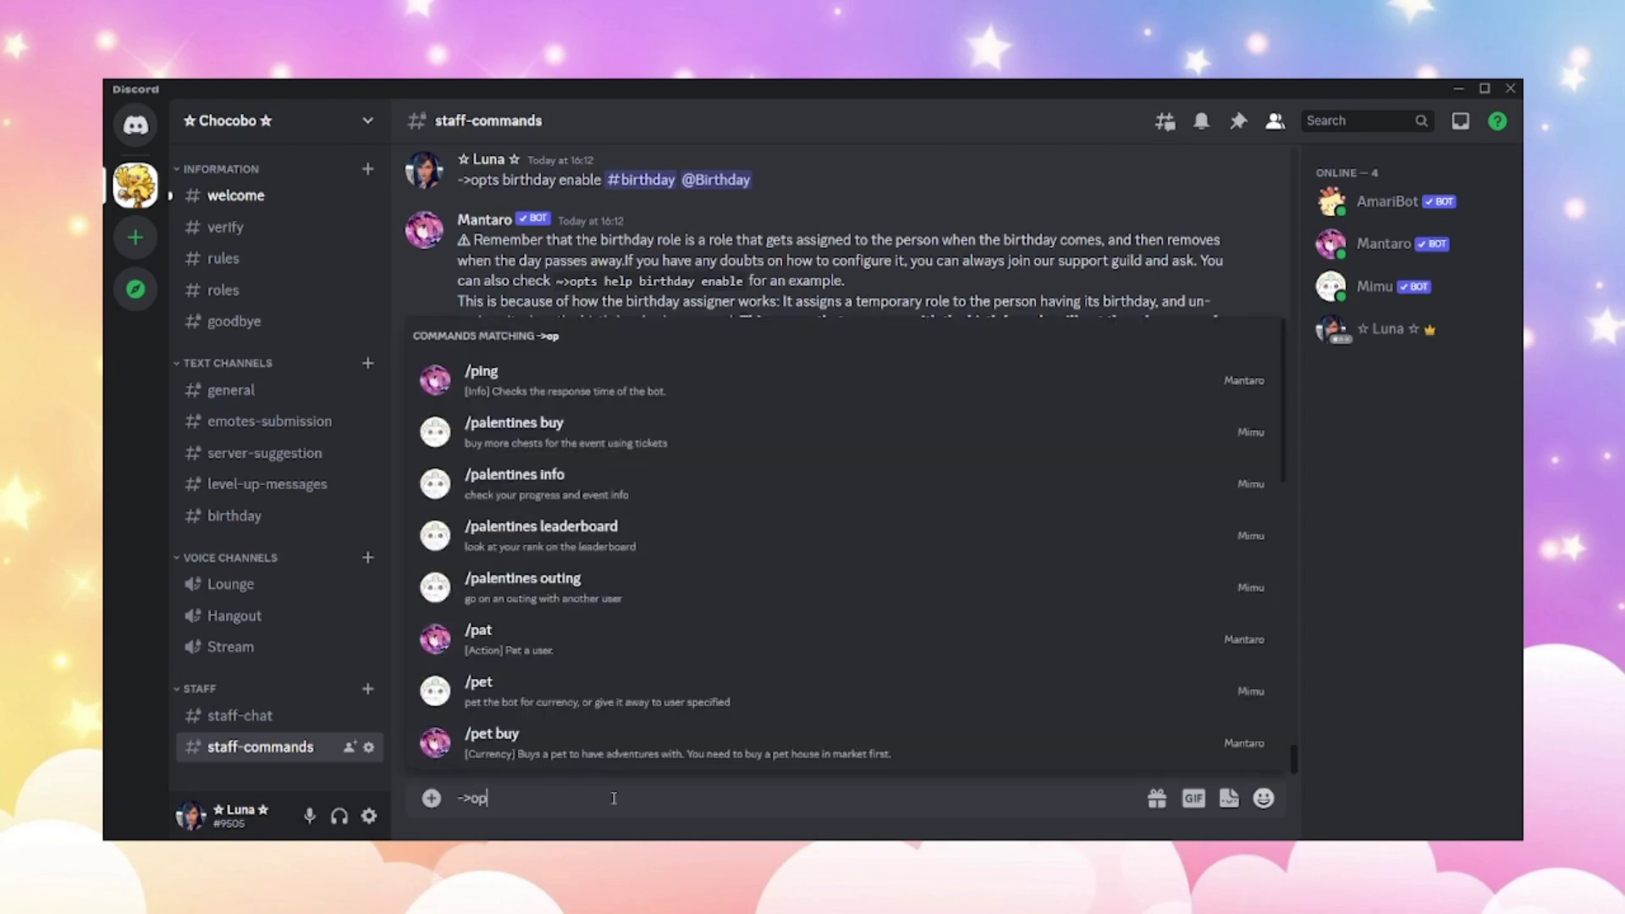
text(rth)
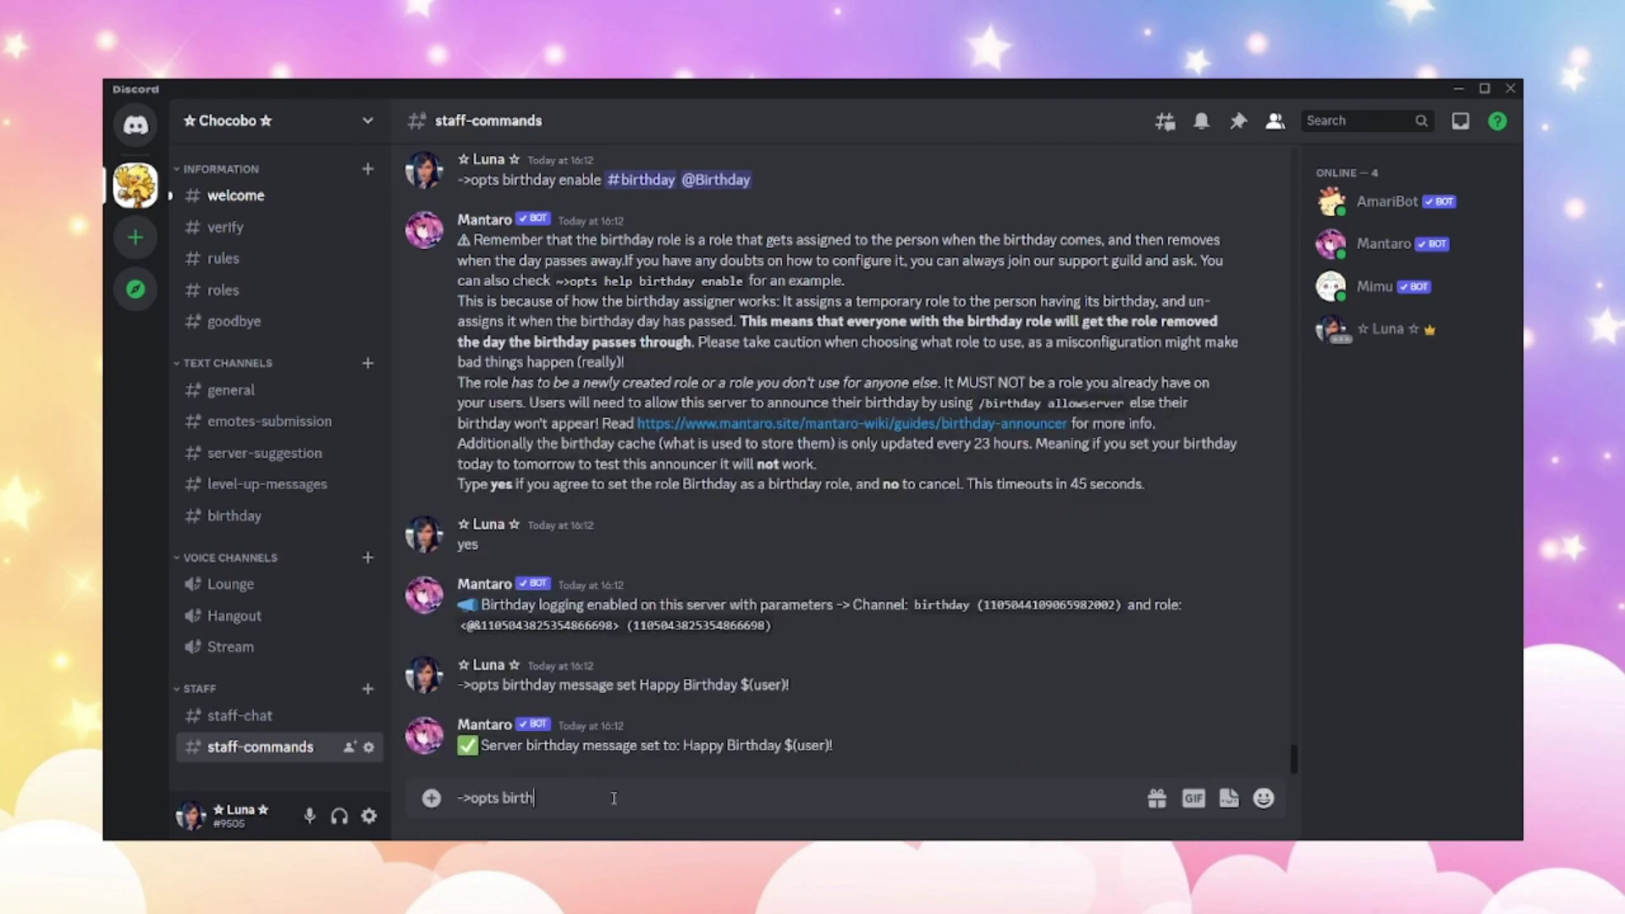
text(day test @☆ Luna)
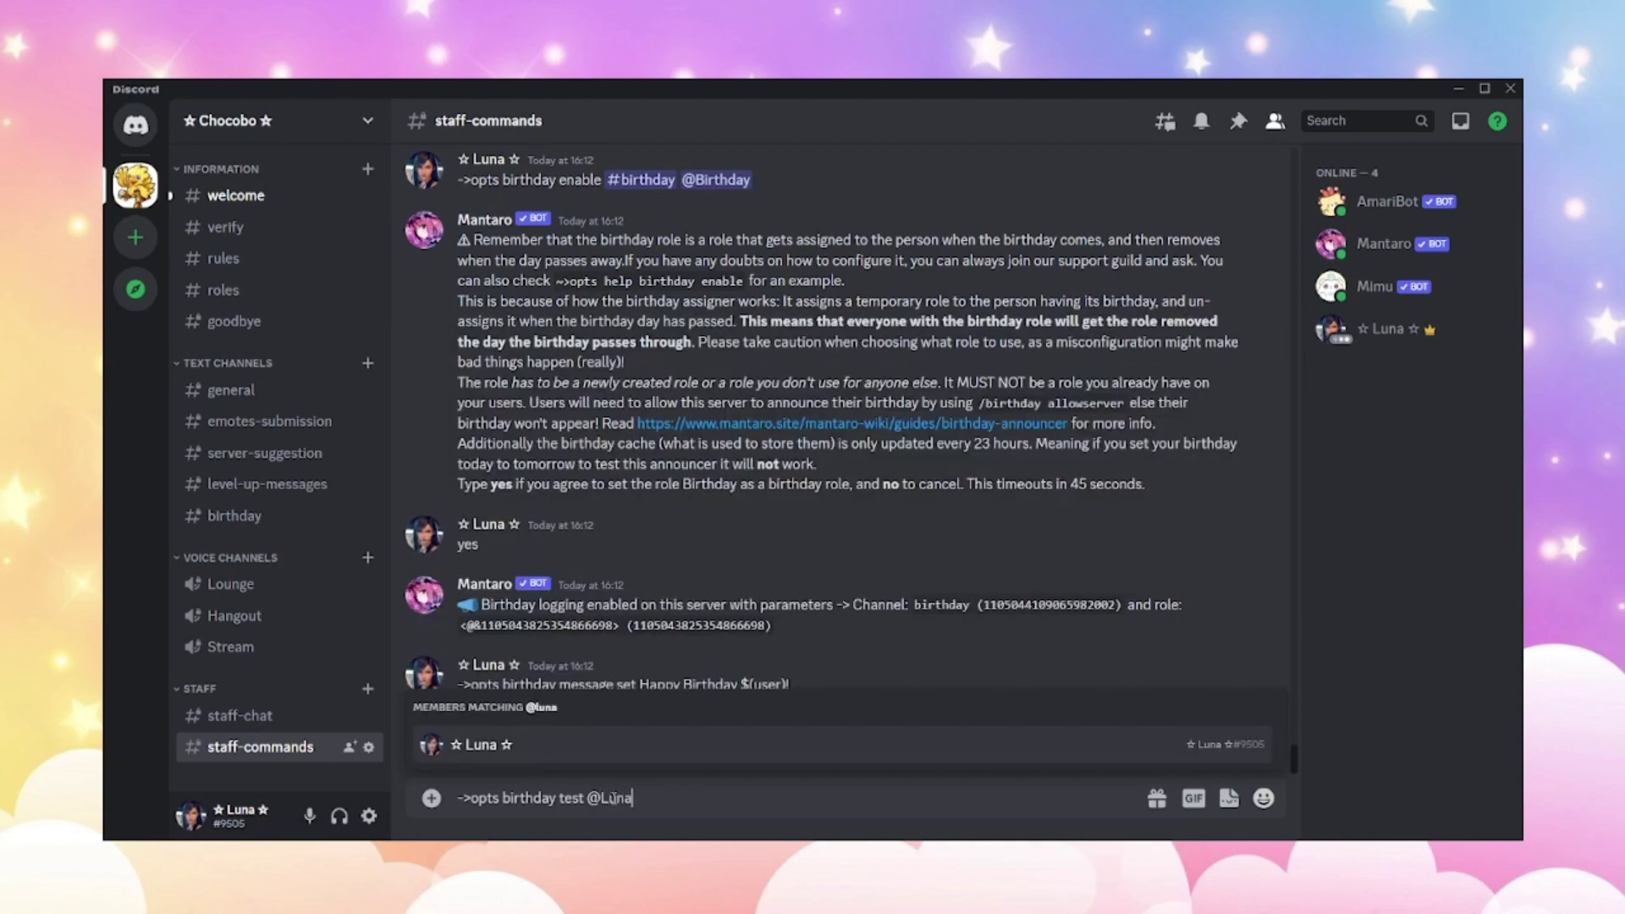
key(Tab)
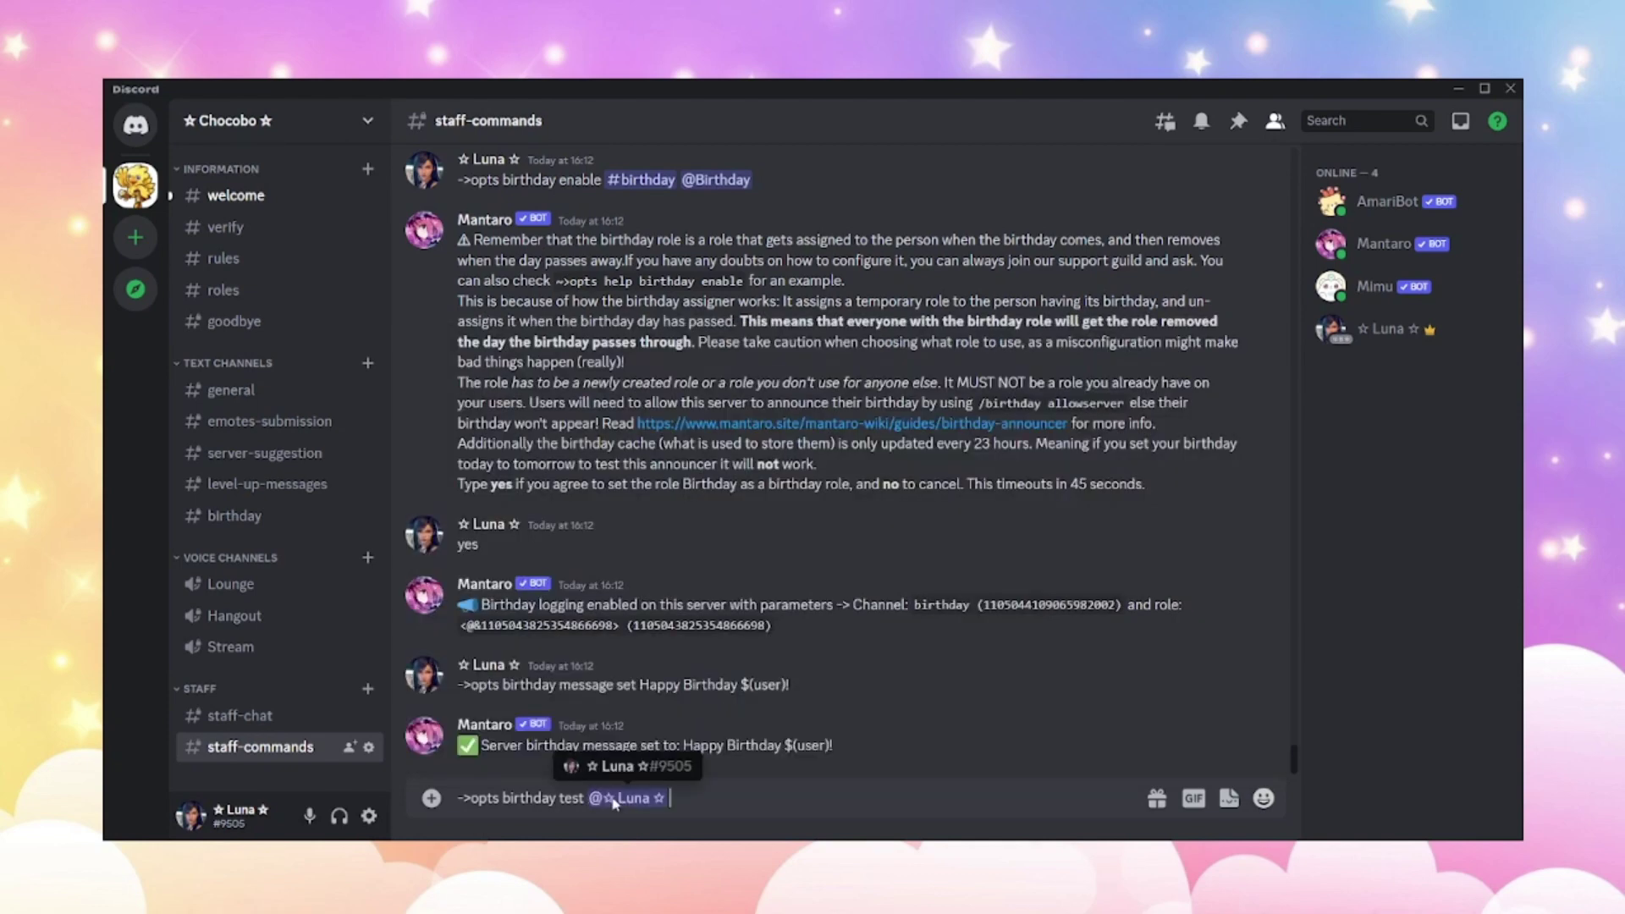
key(Return)
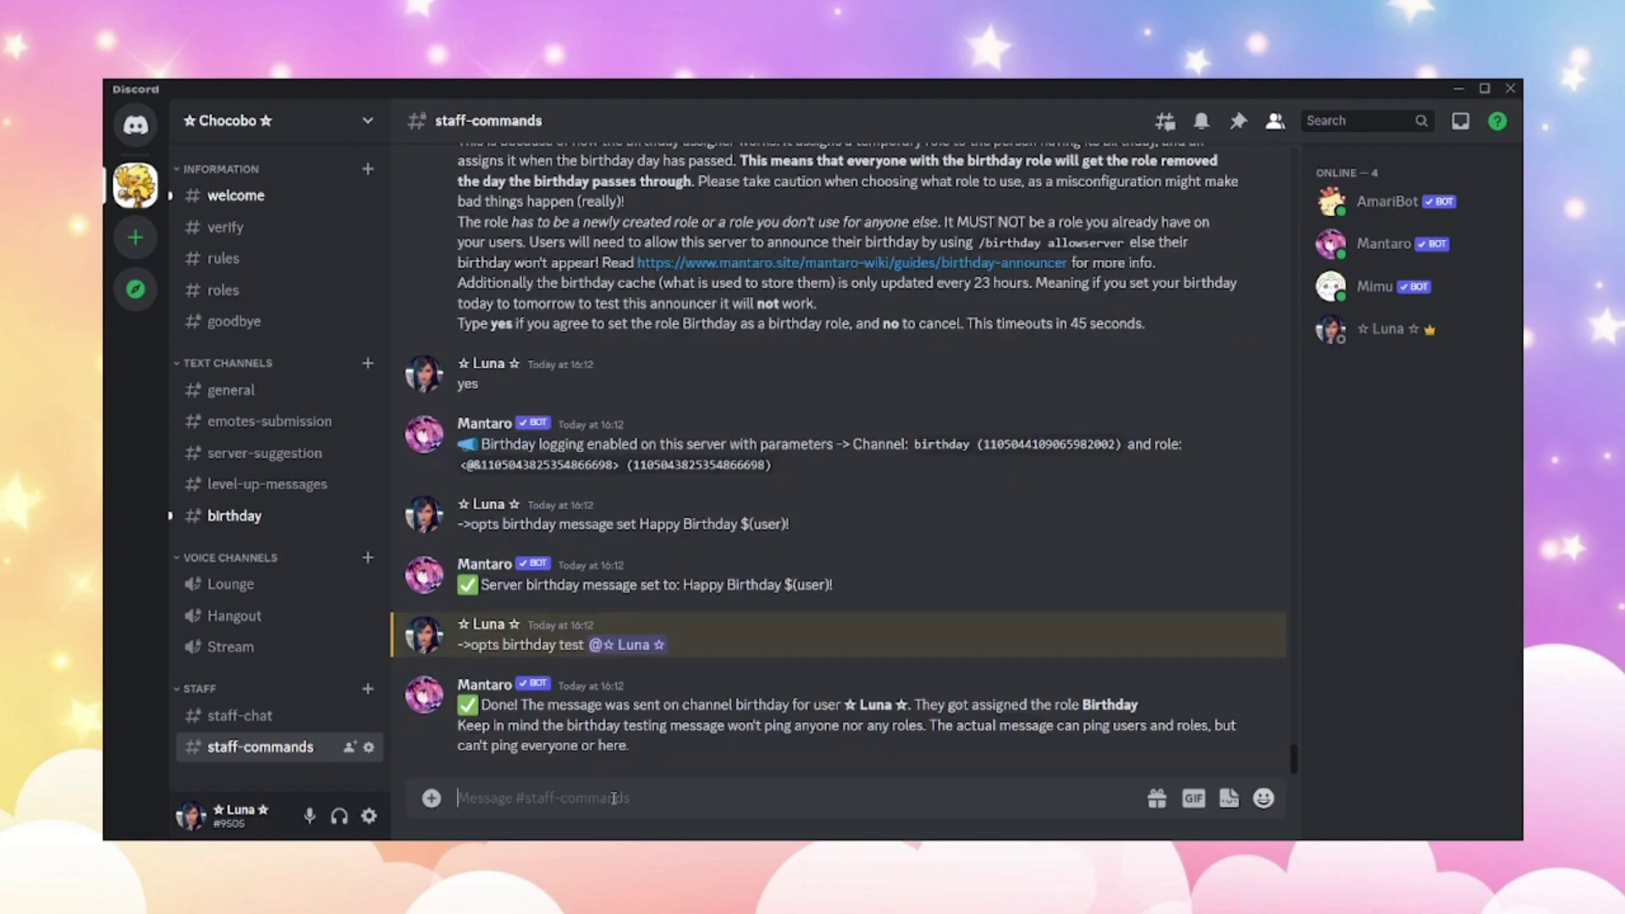
click(273, 525)
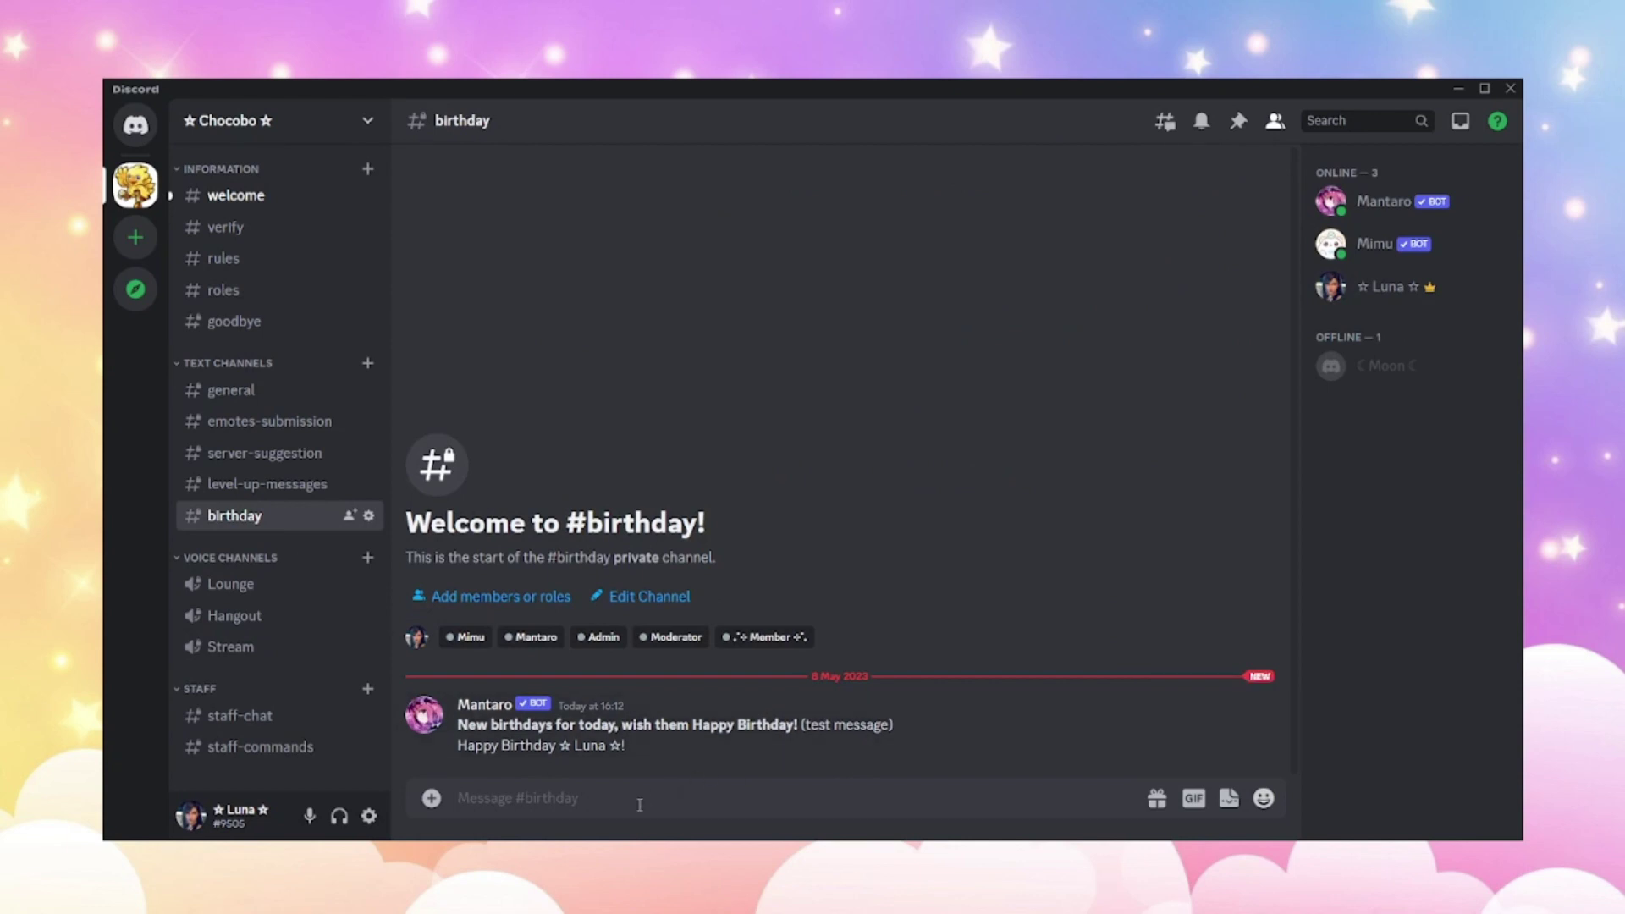
Step: Register the account's birthday with Mantaro's /birthday set command, entering the birth date in dd-MM format
text(/)
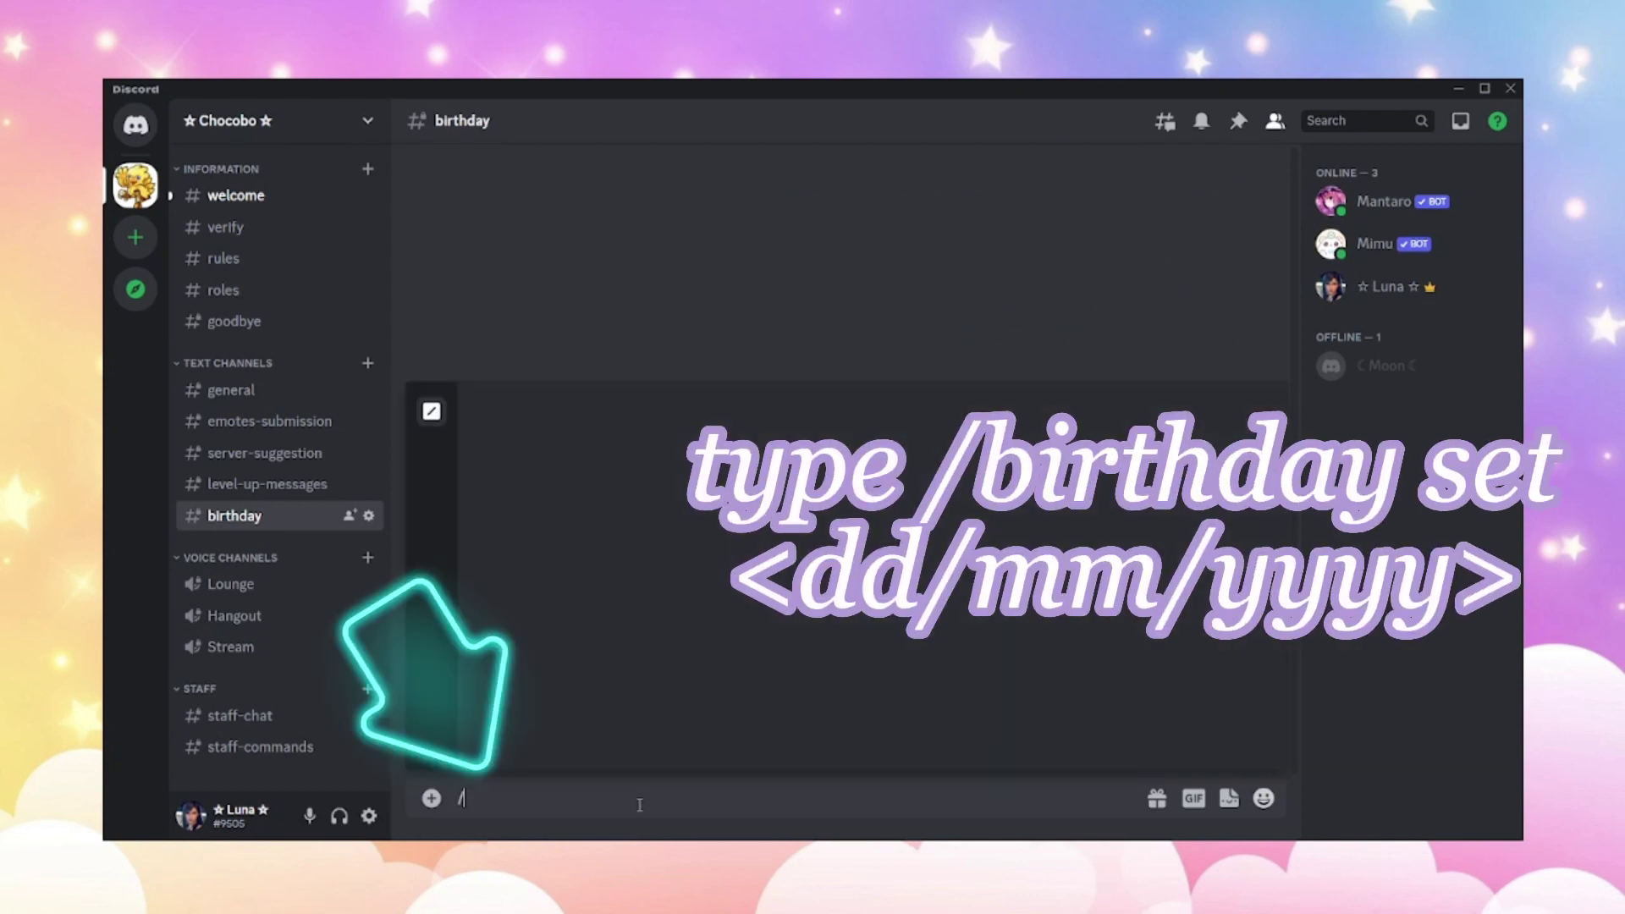
text(birthday)
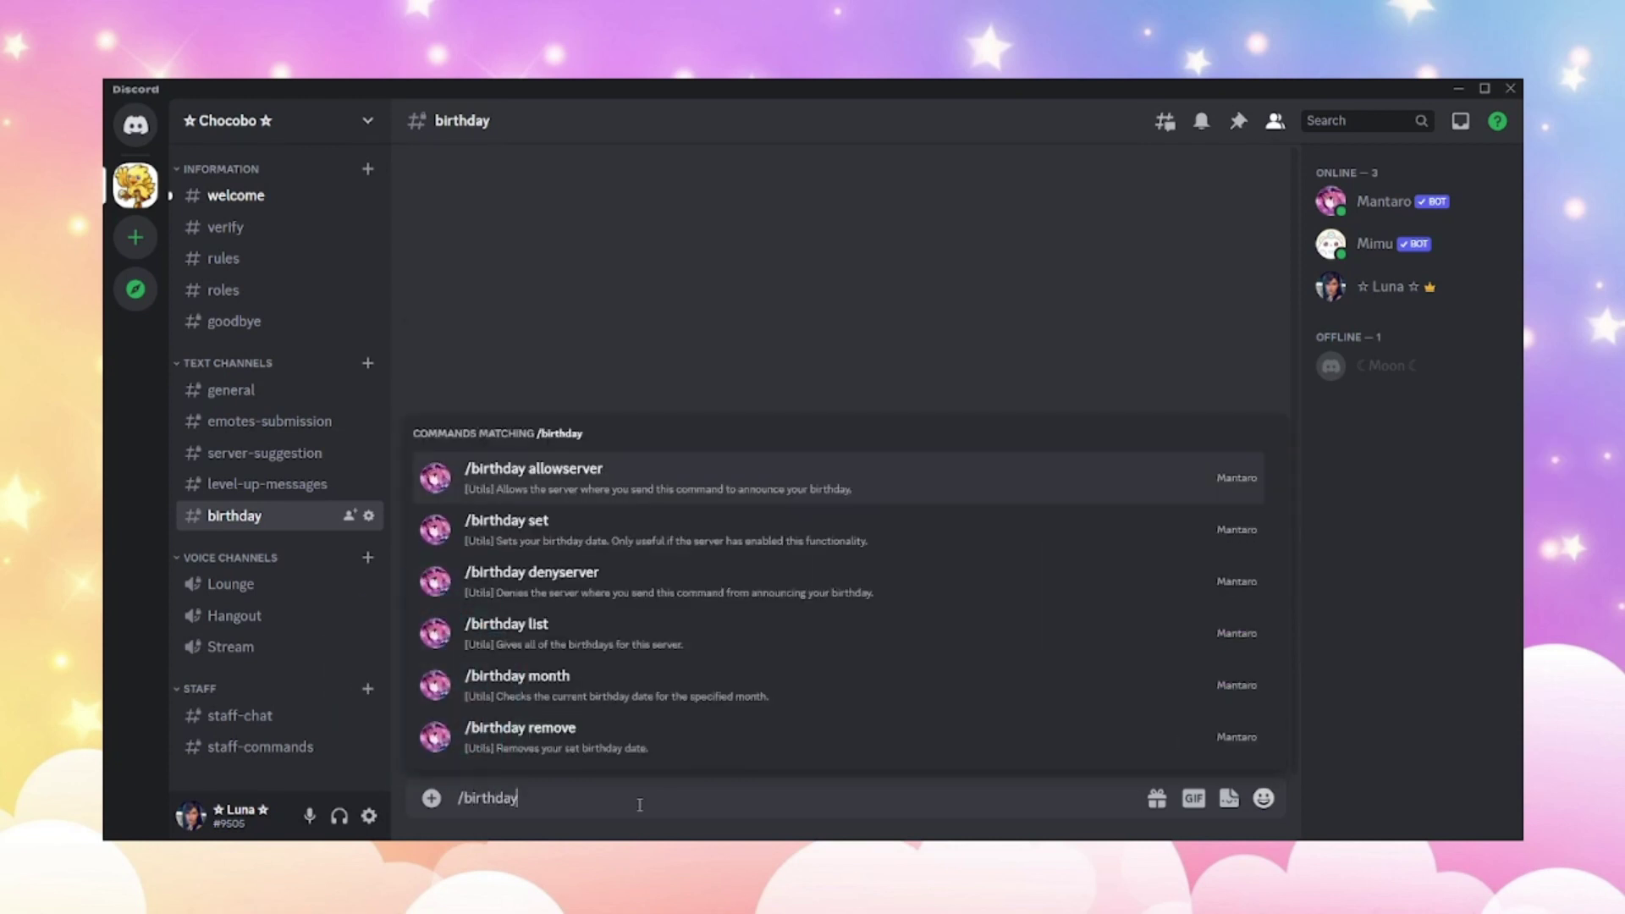
key(Down)
key(Return)
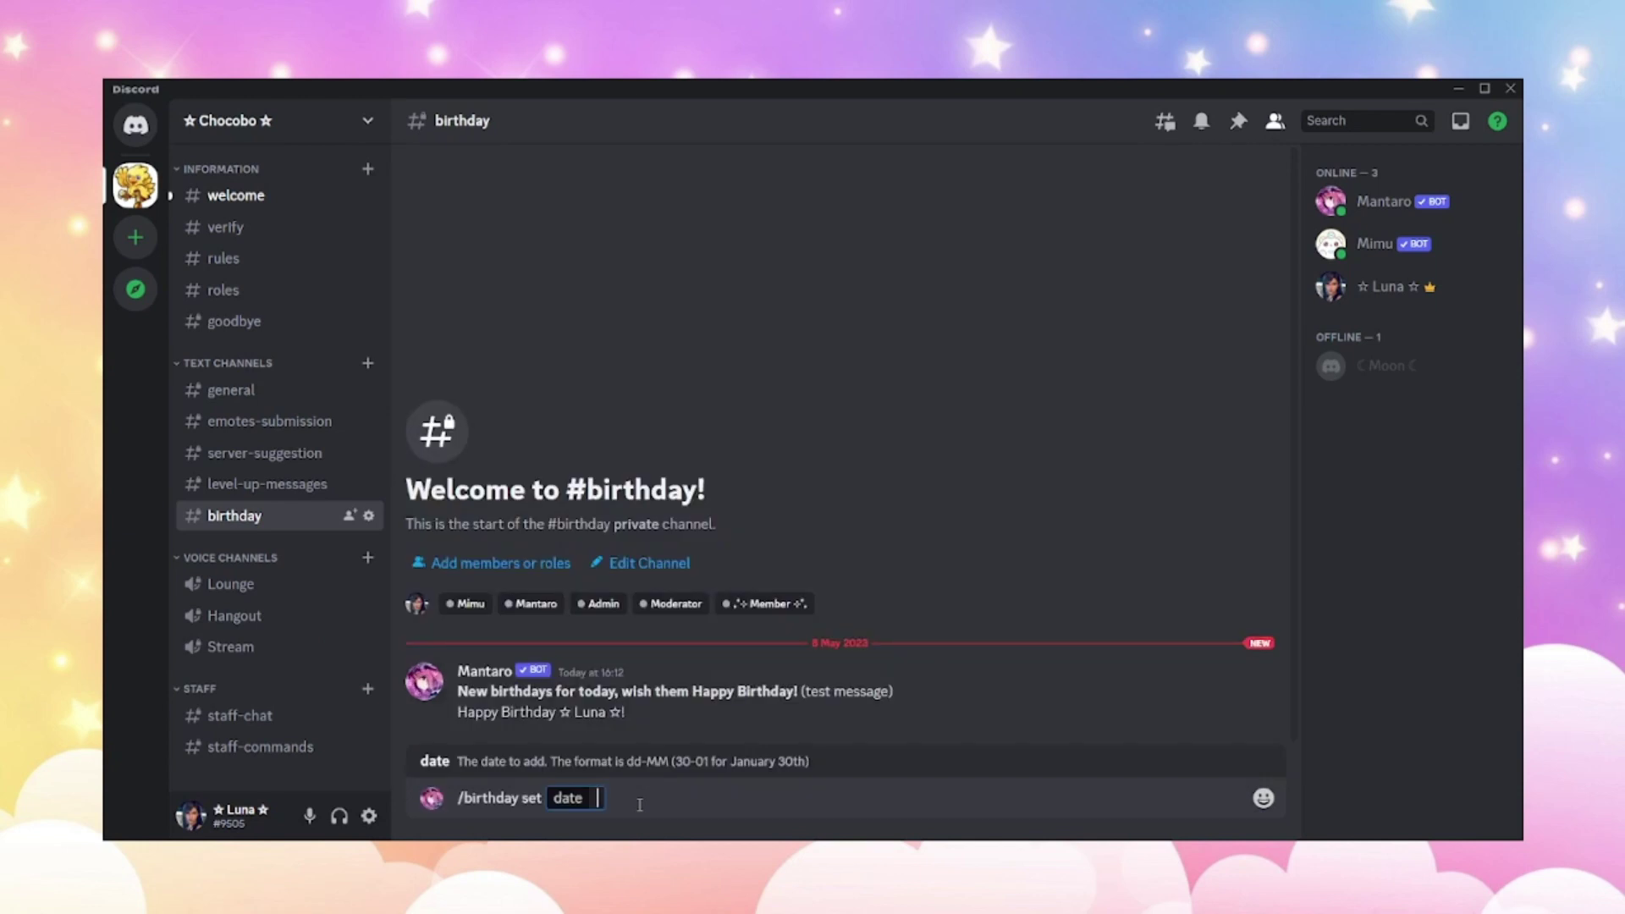
text(12-1)
key(BackSpace)
key(BackSpace)
key(BackSpace)
text(0-12)
key(Return)
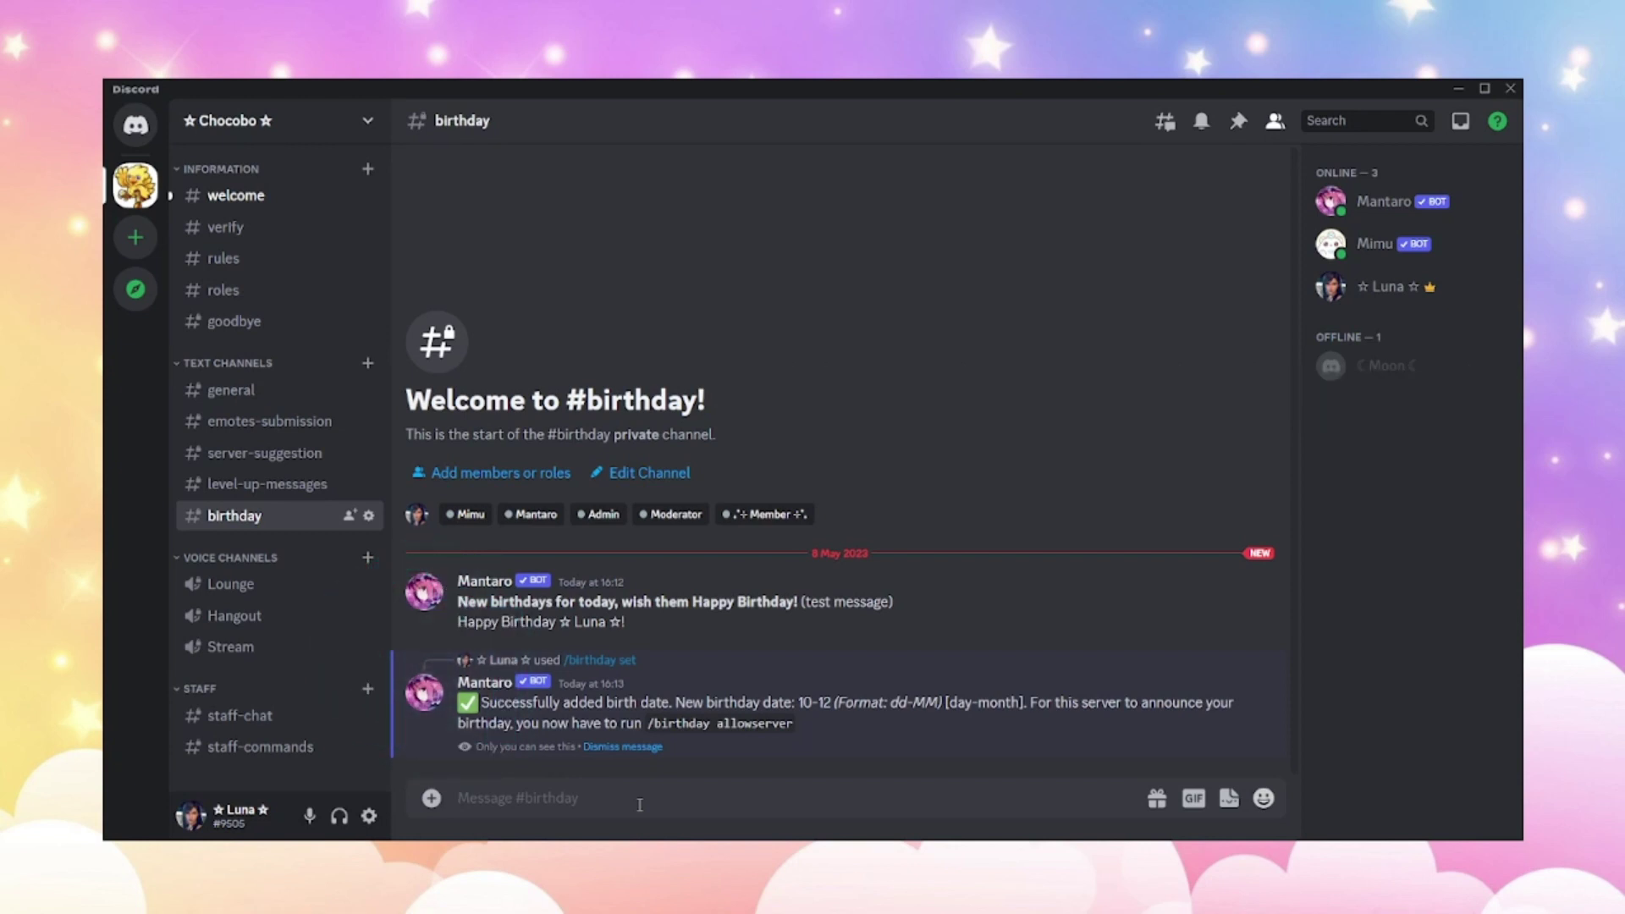
Step: Run Mantaro's /birthday allowserver command in the birthday channel to let this server announce the birthday
text(/birthda)
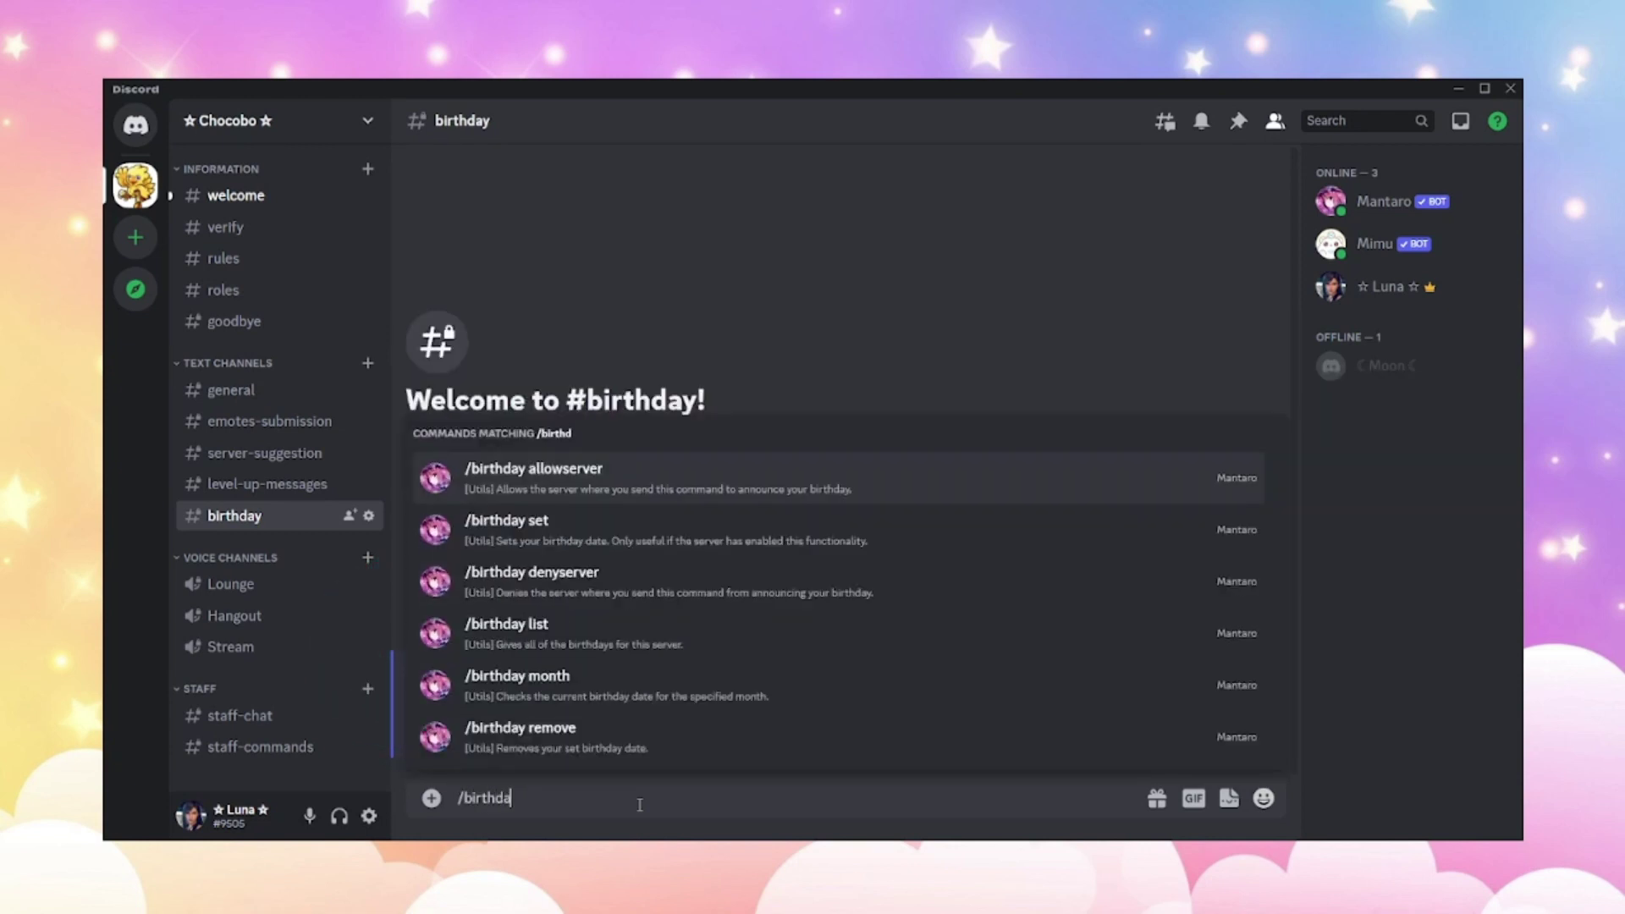
text(y allowserver)
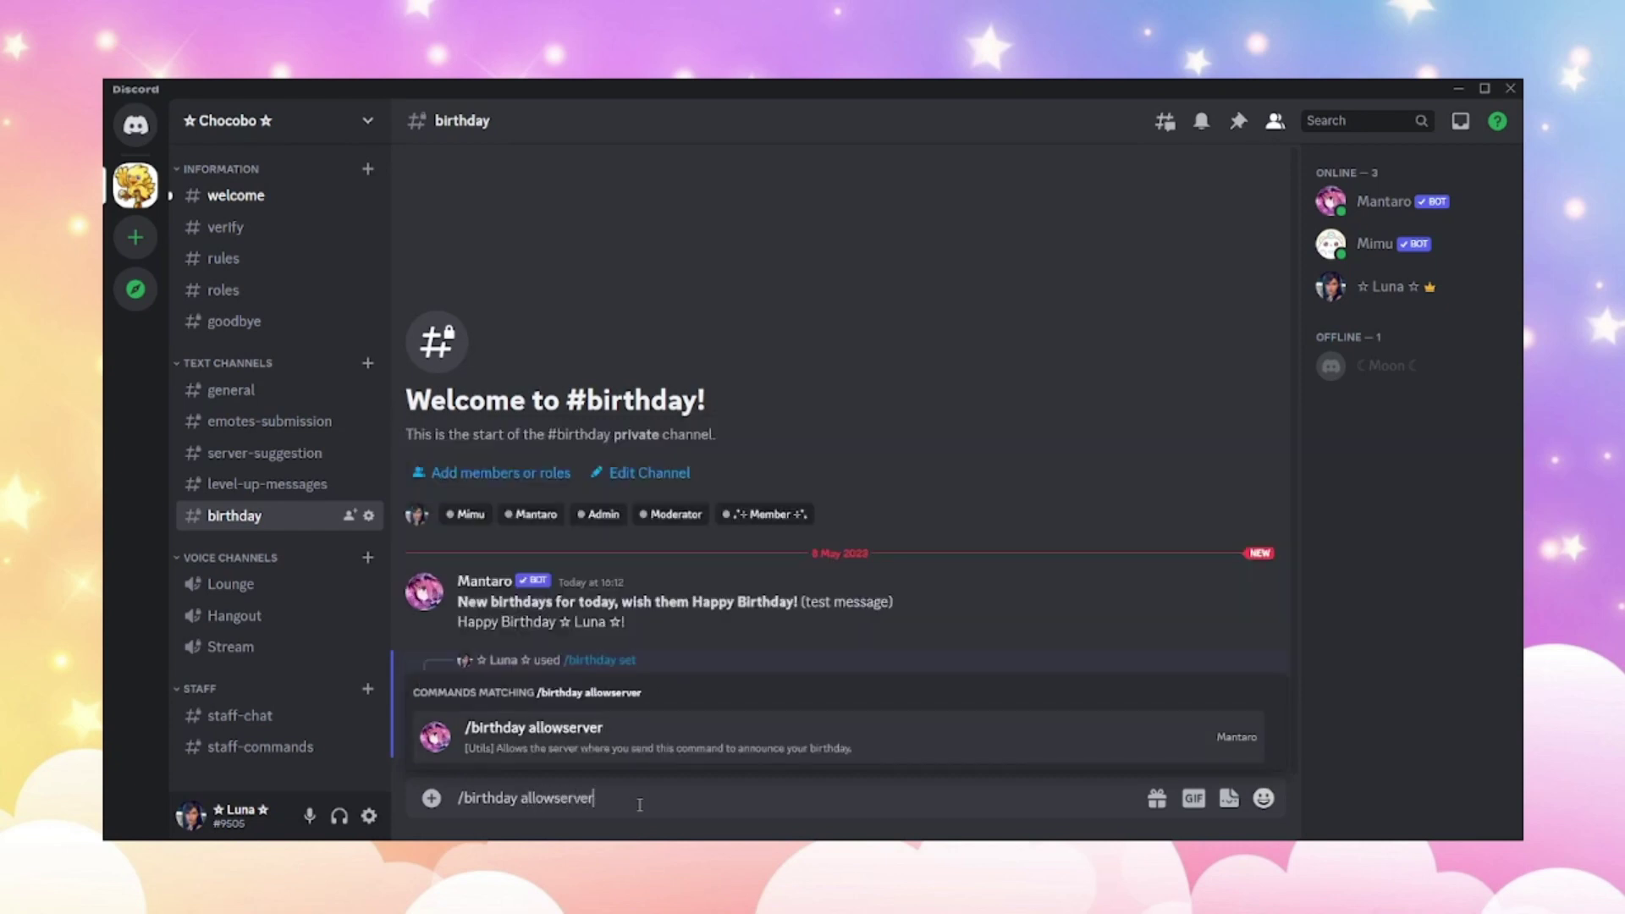
key(Return)
key(Return)
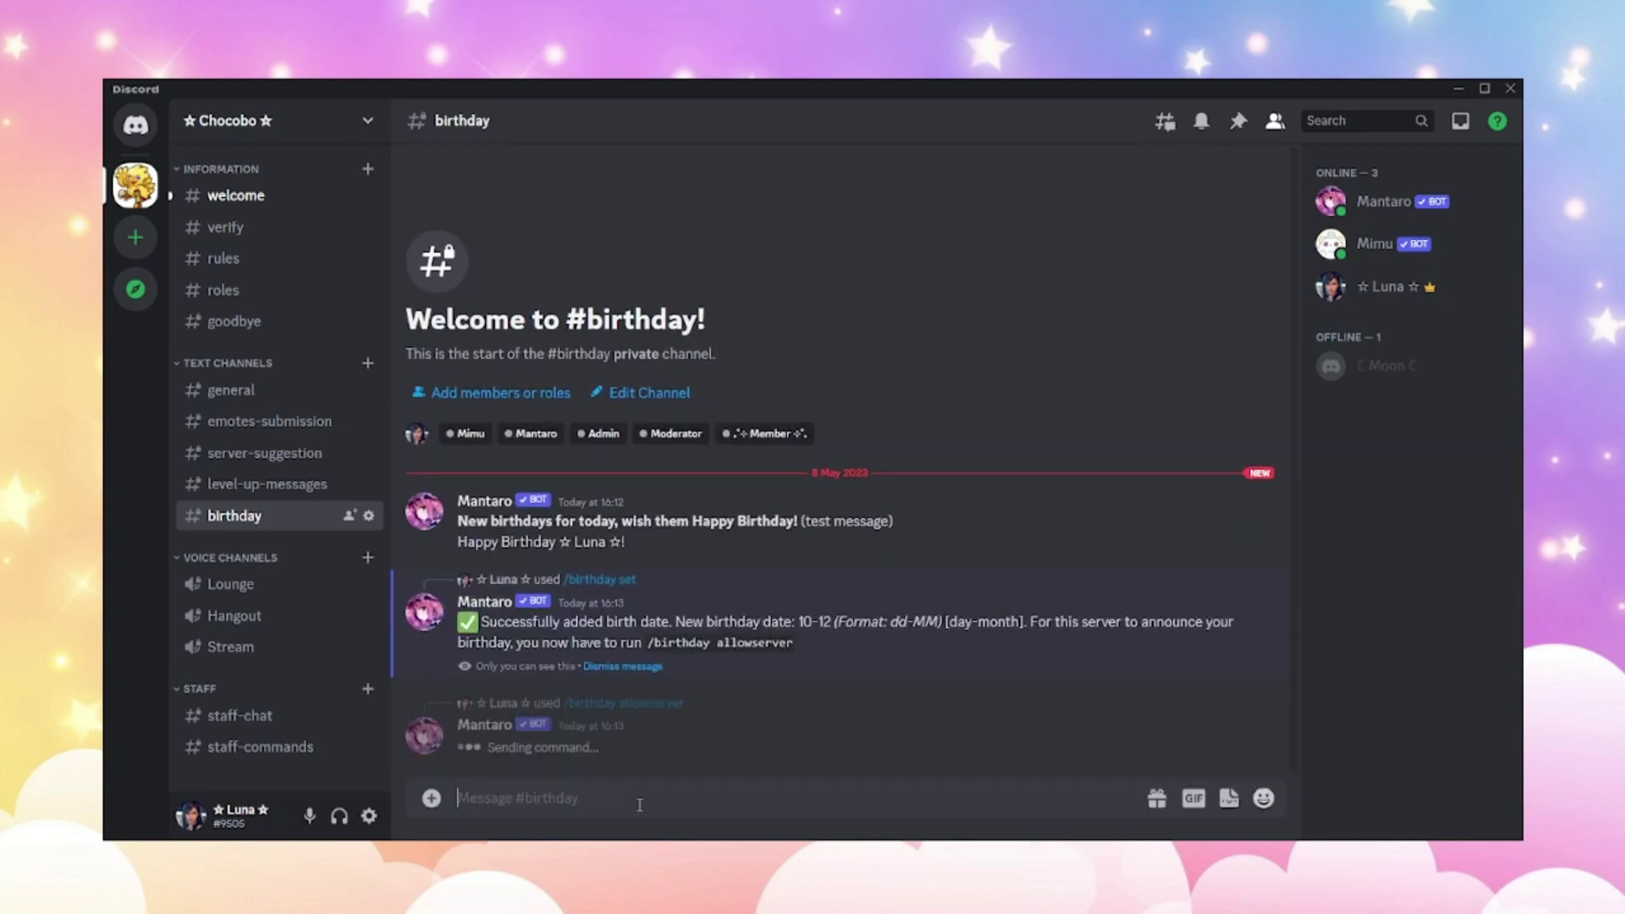